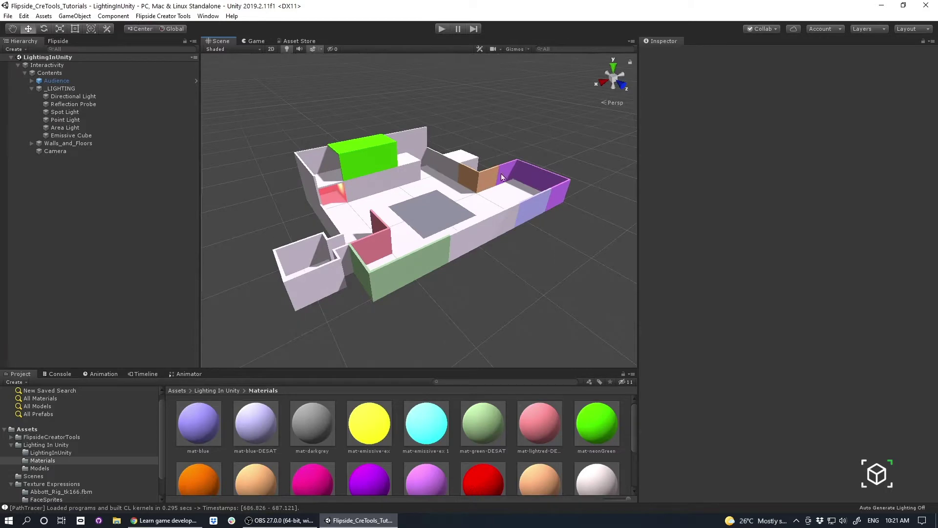
- Open the Lighting Settings window and dock it beside the Inspector
alt+drag(501, 177, 469, 185)
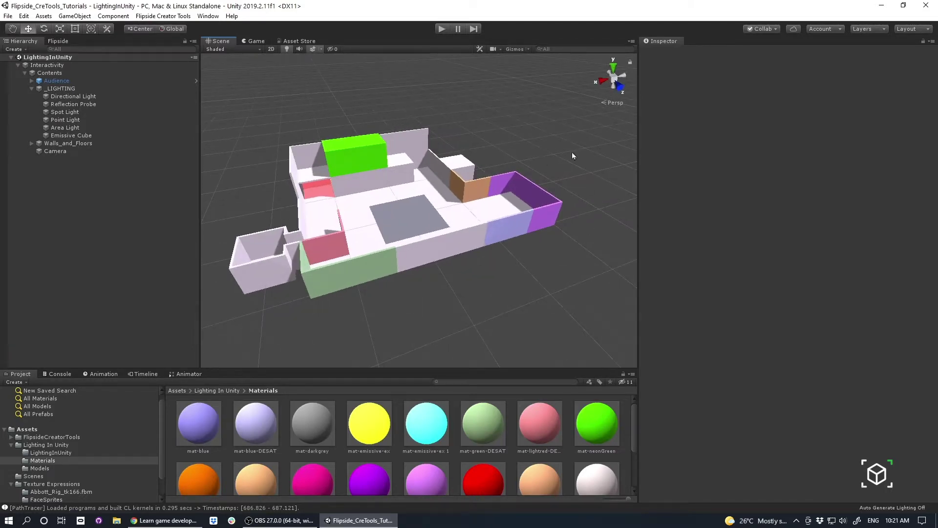
alt+middle_drag(284, 274, 357, 292)
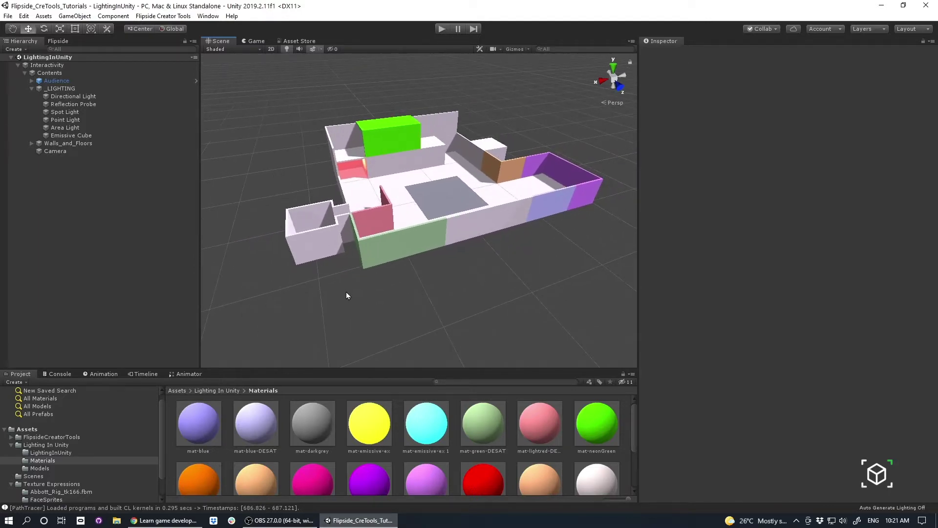
click(215, 16)
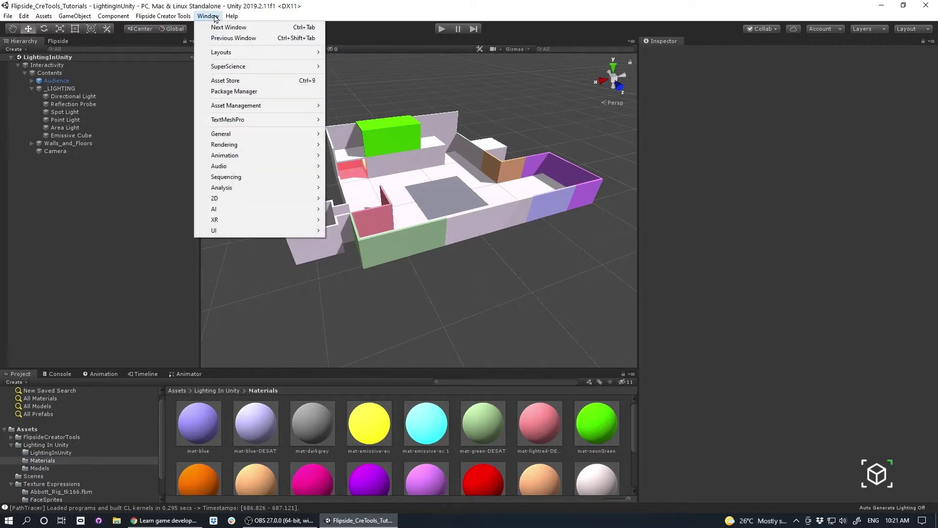
mouse_move(262, 149)
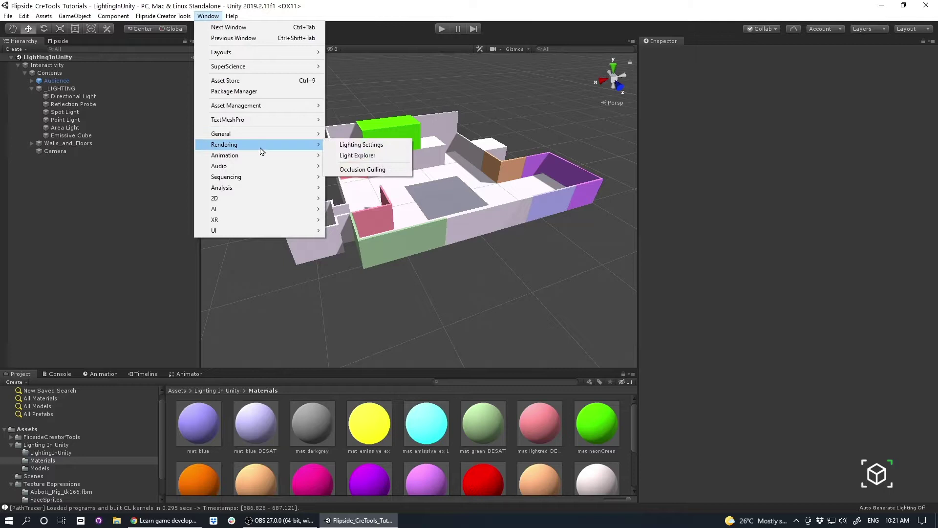
click(374, 149)
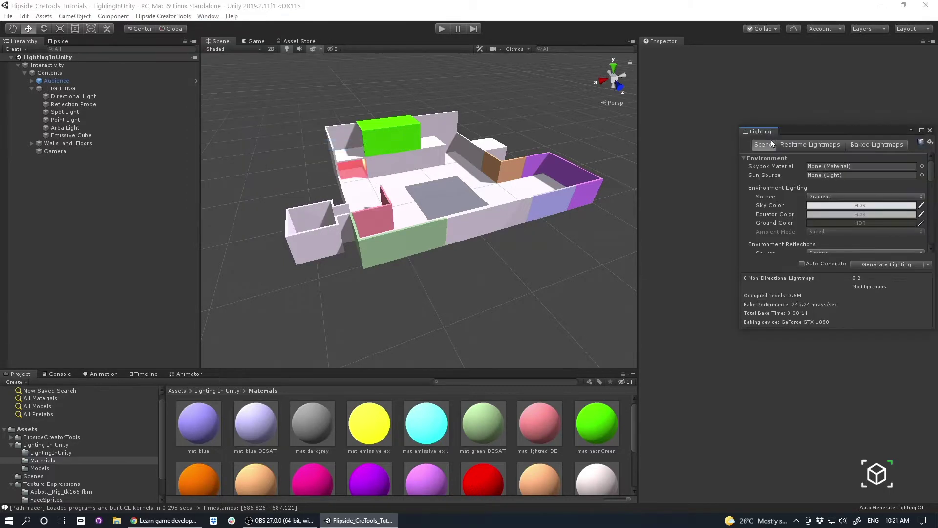
drag(750, 134, 704, 43)
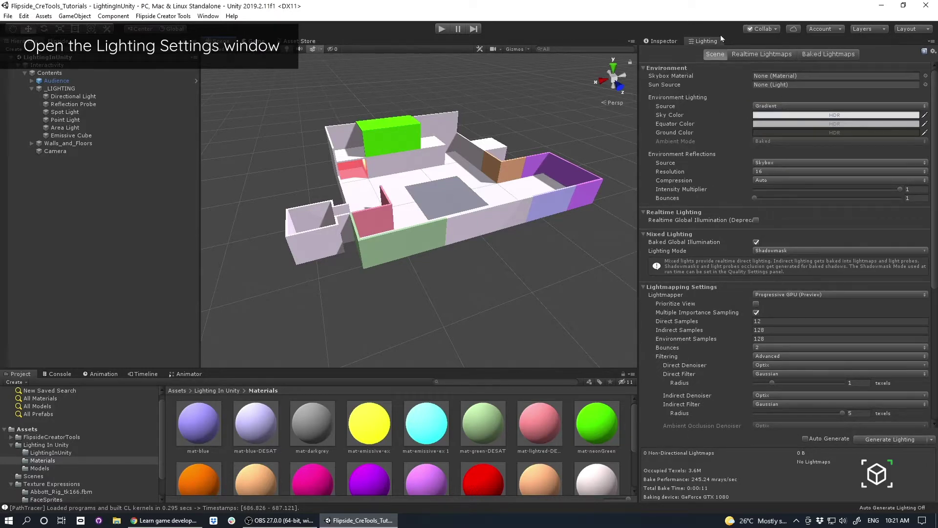
- Look through the light objects in the _LIGHTING group, including the spot, point and area lights and the Emissive Cube's Inspector properties
middle_drag(417, 176, 397, 199)
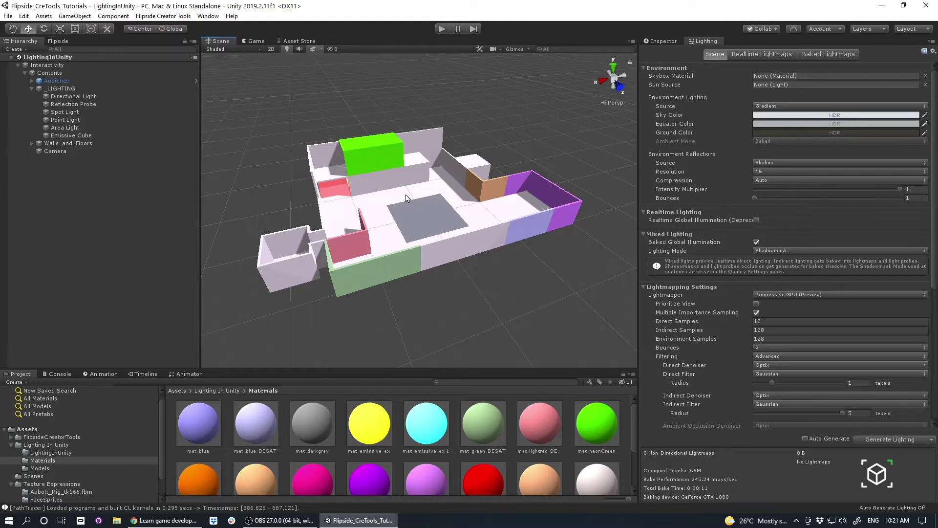
alt+drag(410, 193, 420, 133)
click(73, 104)
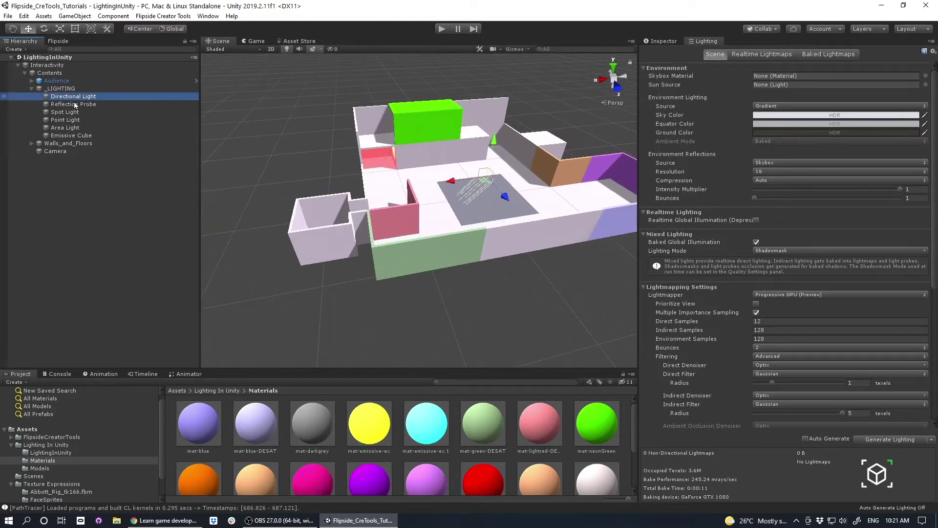
click(75, 120)
click(74, 113)
click(73, 121)
click(73, 128)
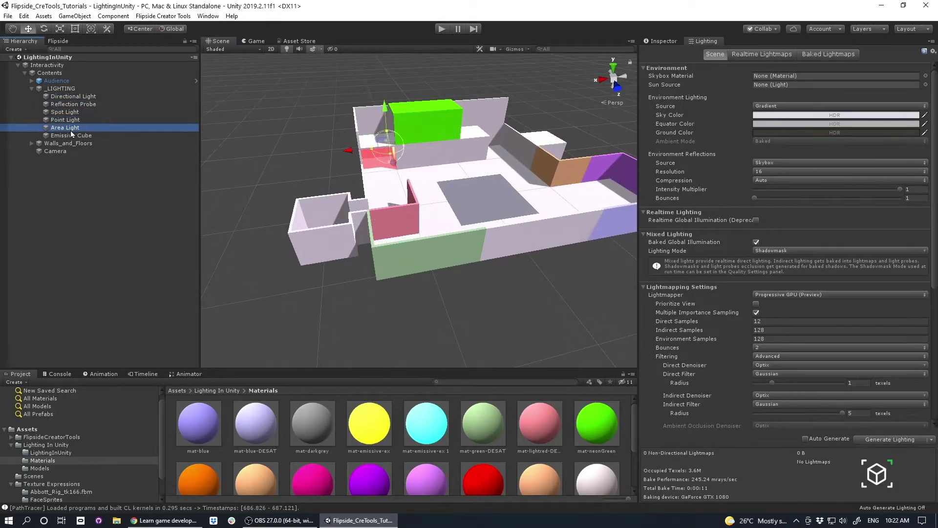
click(78, 133)
click(660, 42)
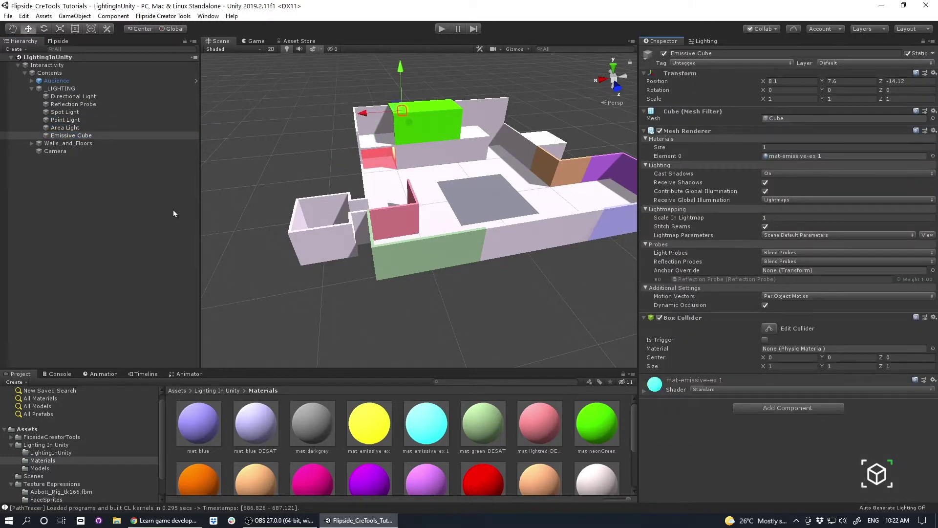
click(77, 121)
- Rotate the Directional Light freehand to about X 69, Y -239, Z -284 and check the shading around the set
click(73, 97)
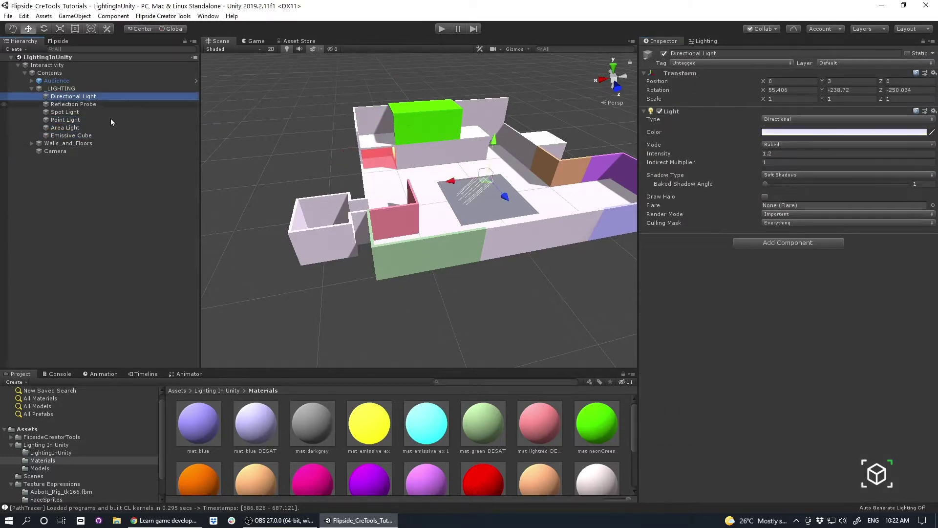
alt+right_drag(409, 180, 665, 218)
alt+drag(372, 205, 396, 185)
alt+middle_drag(471, 210, 417, 205)
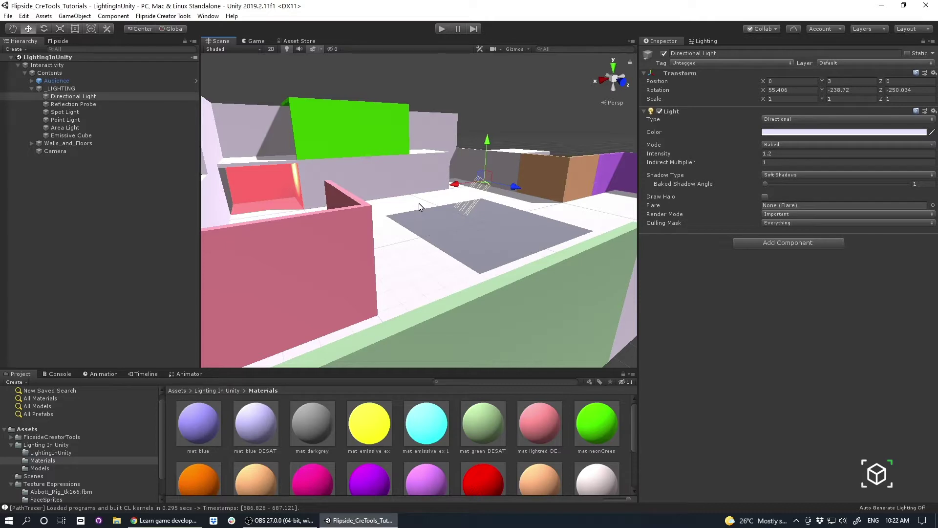
key(e)
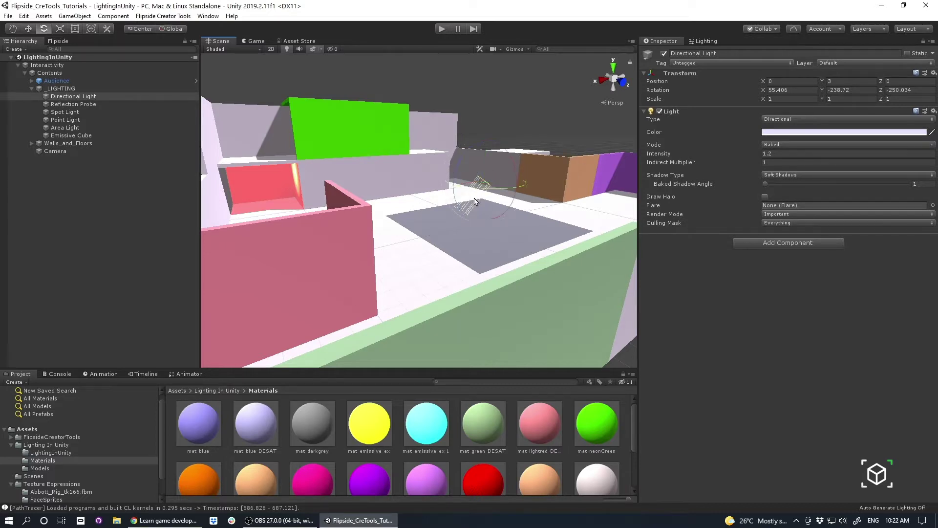
drag(475, 201, 359, 287)
alt+right_drag(513, 280, 644, 267)
alt+drag(542, 259, 342, 208)
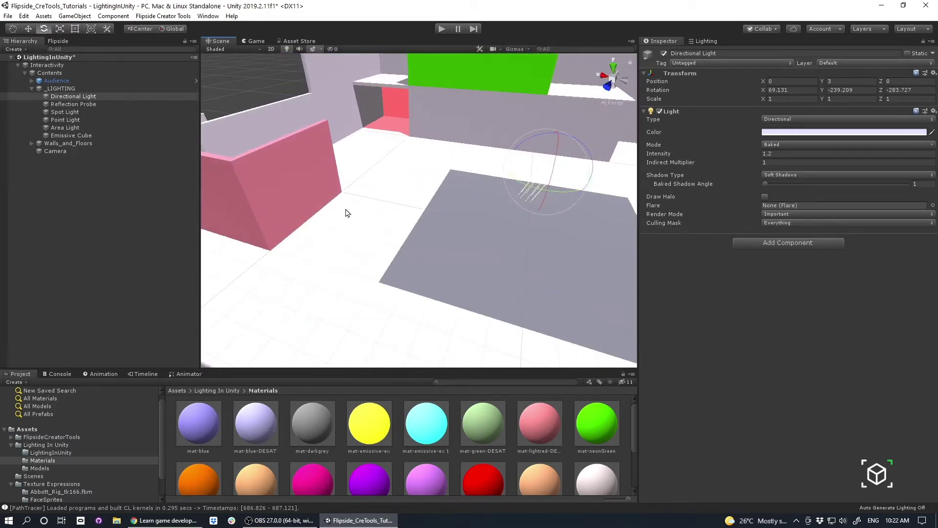
alt+middle_drag(572, 222, 417, 241)
alt+right_drag(418, 241, 419, 202)
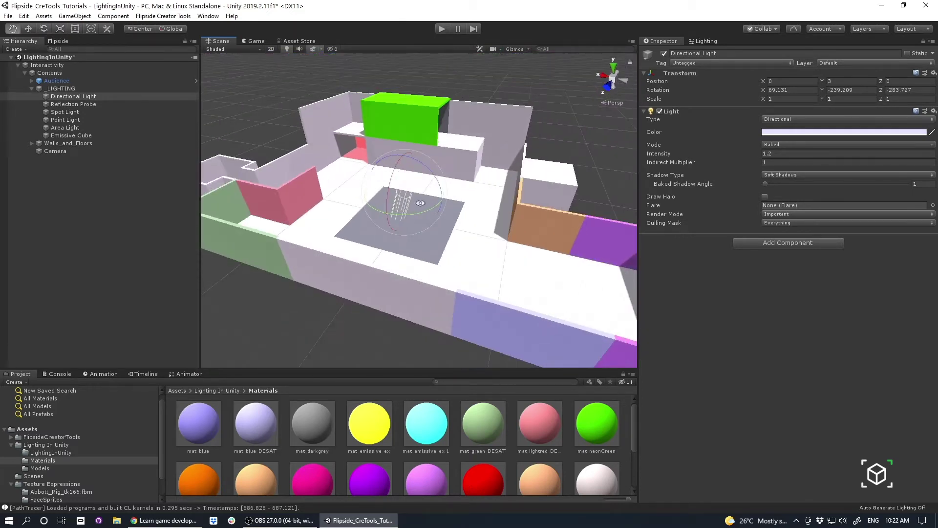
alt+drag(419, 202, 492, 215)
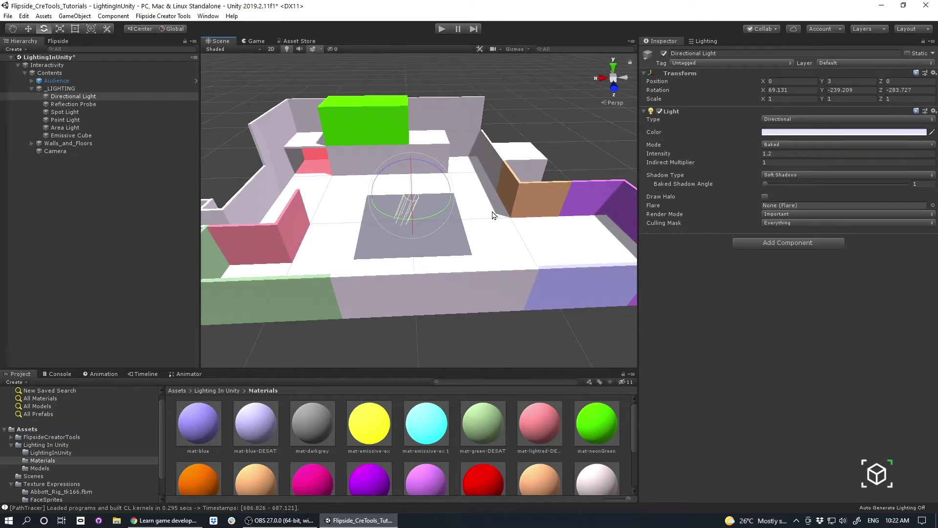
- Display the Lighting settings and select Floor (1) in the Walls_and_Floors group
click(707, 41)
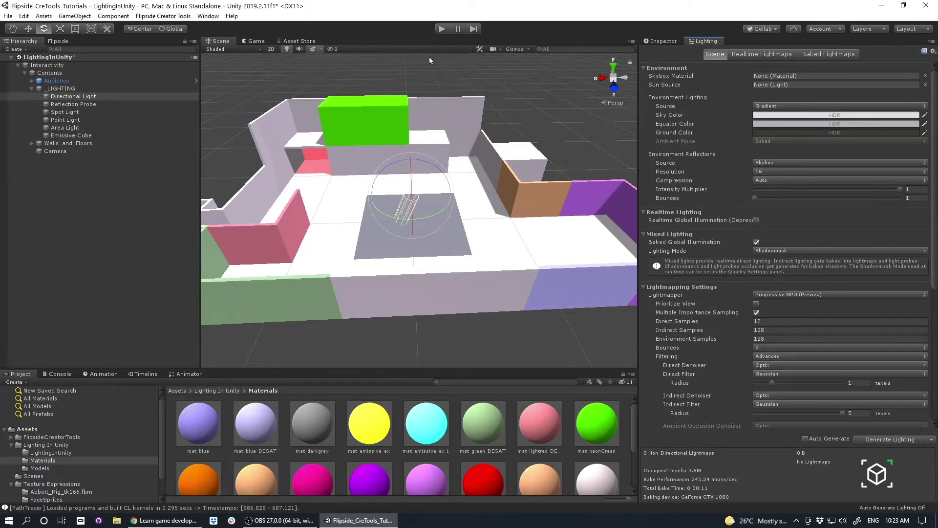
mouse_move(477, 199)
alt+mouse_down()
mouse_move(455, 179)
mouse_move(476, 182)
alt+mouse_up()
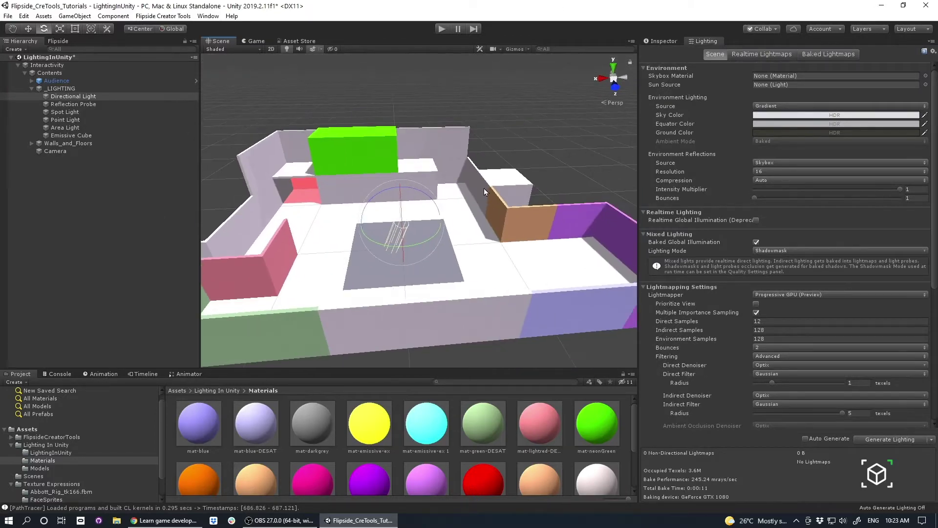
scroll(476, 183, down, 5)
middle_drag(476, 183, 506, 184)
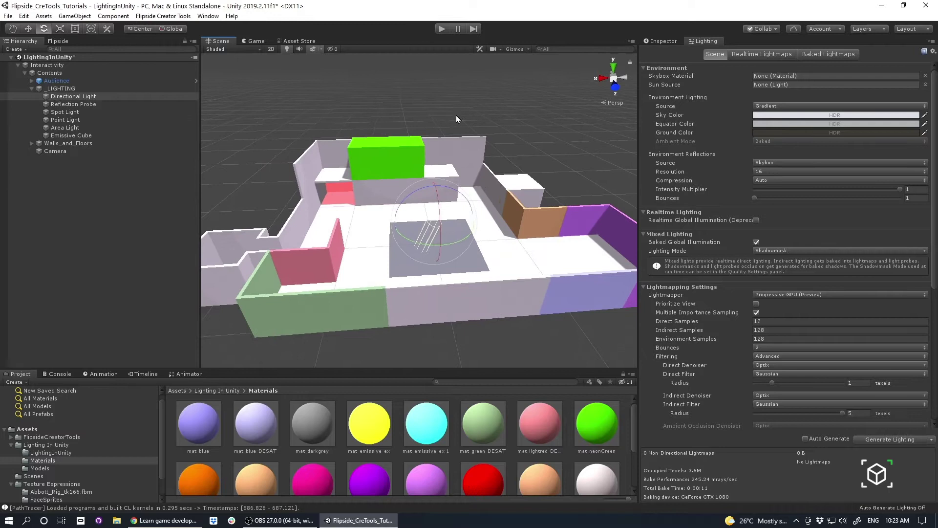
click(476, 292)
click(540, 133)
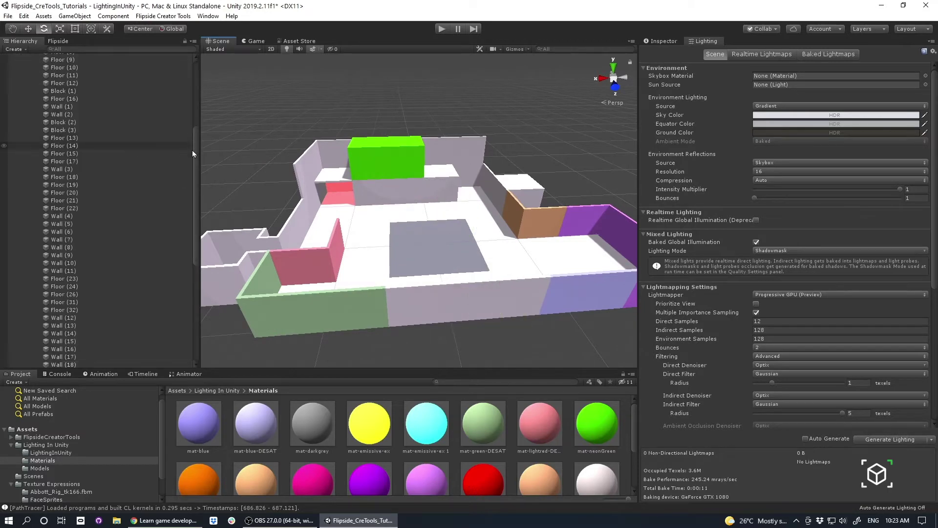
scroll(62, 157, up, 6)
click(63, 152)
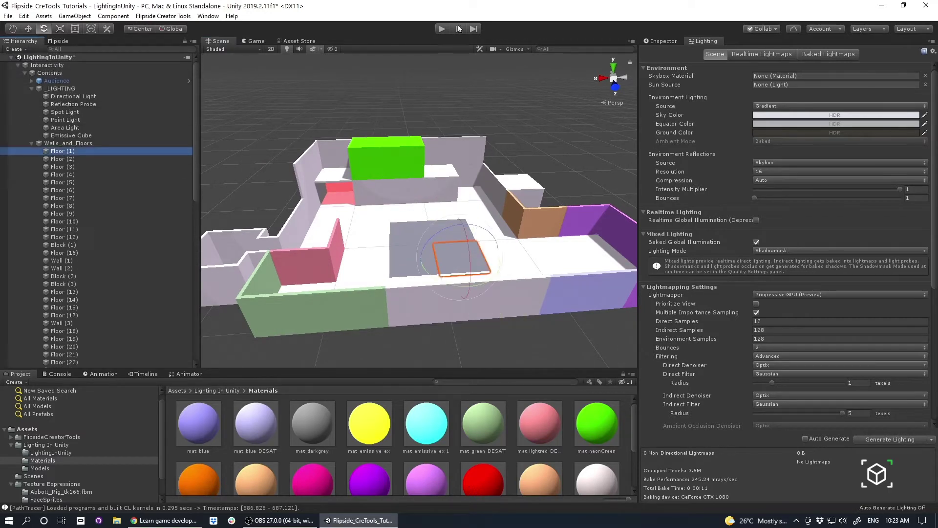
- Turn off Static for Floor (1) in the Inspector, then select Floor (1) through Floor (6) and mark them all as Static
alt+drag(480, 216, 415, 206)
scroll(420, 209, down, 5)
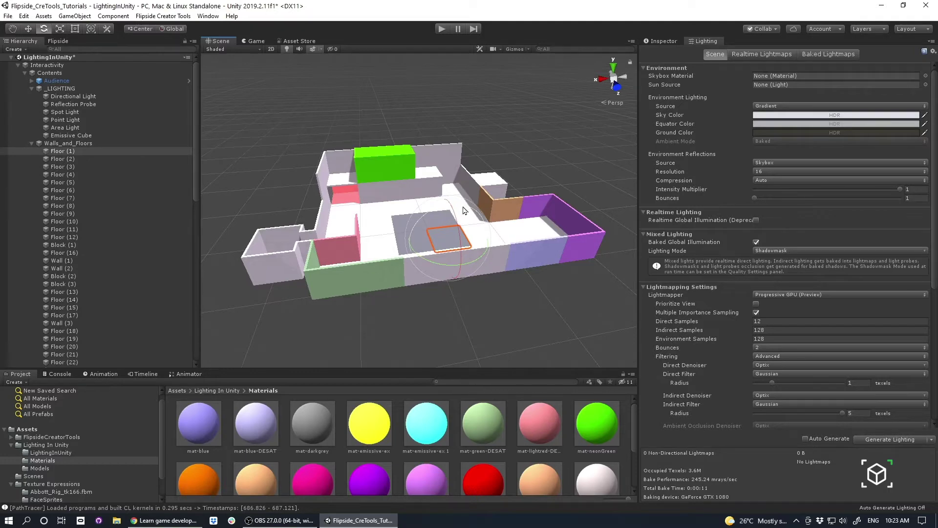
right_drag(421, 234, 547, 195)
key(w)
key(a)
key(d)
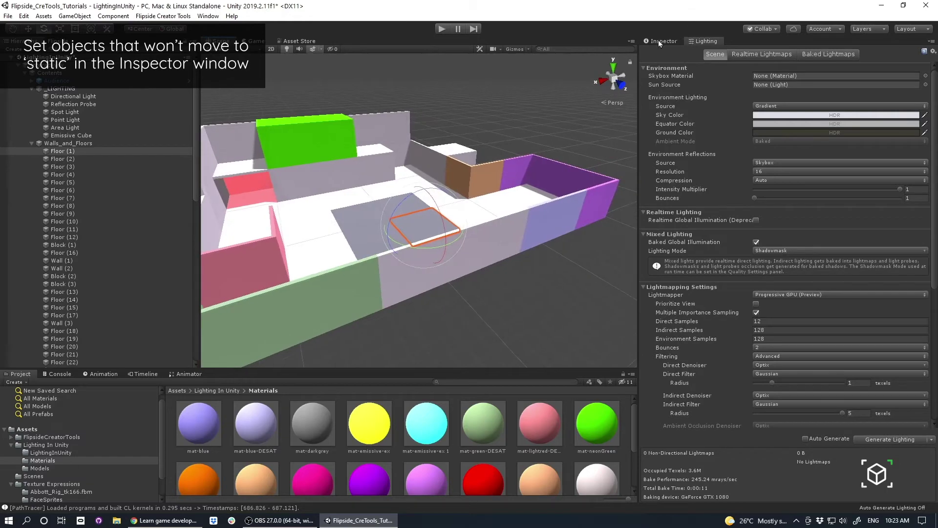
click(658, 40)
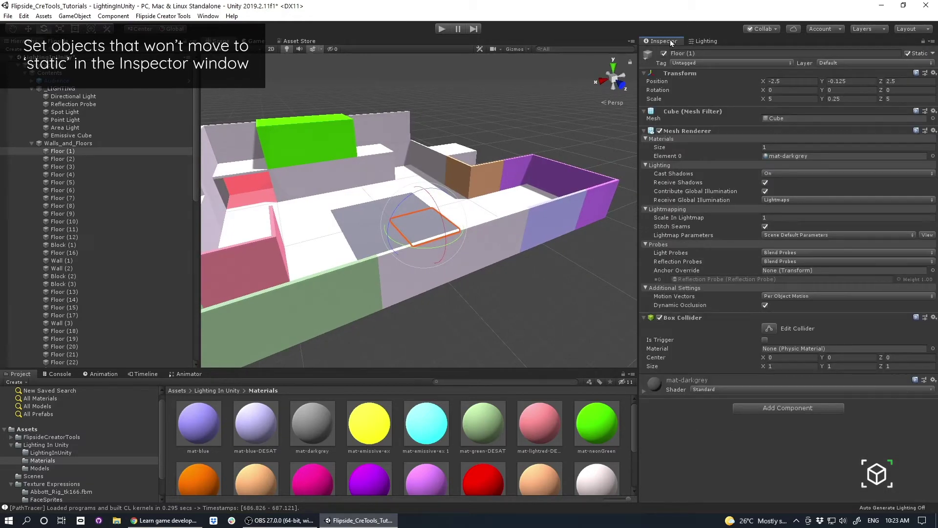
click(908, 54)
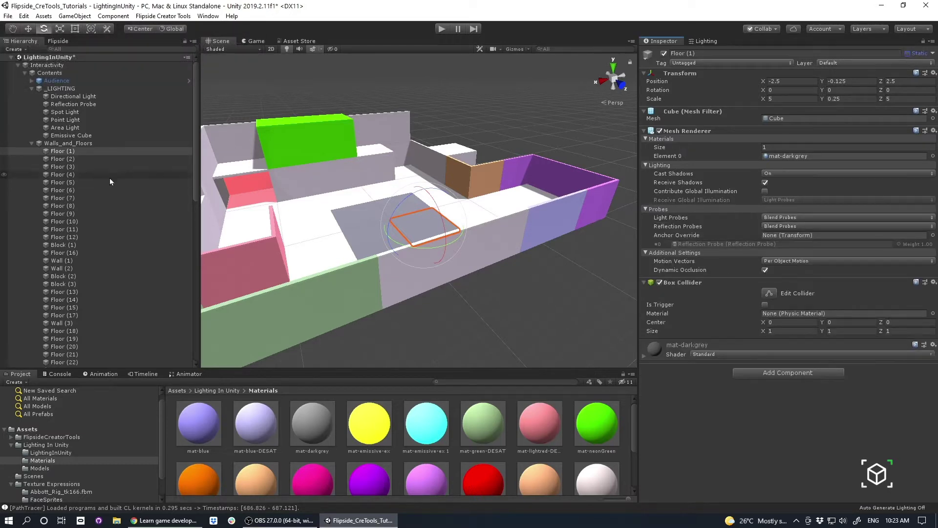
shift+click(63, 190)
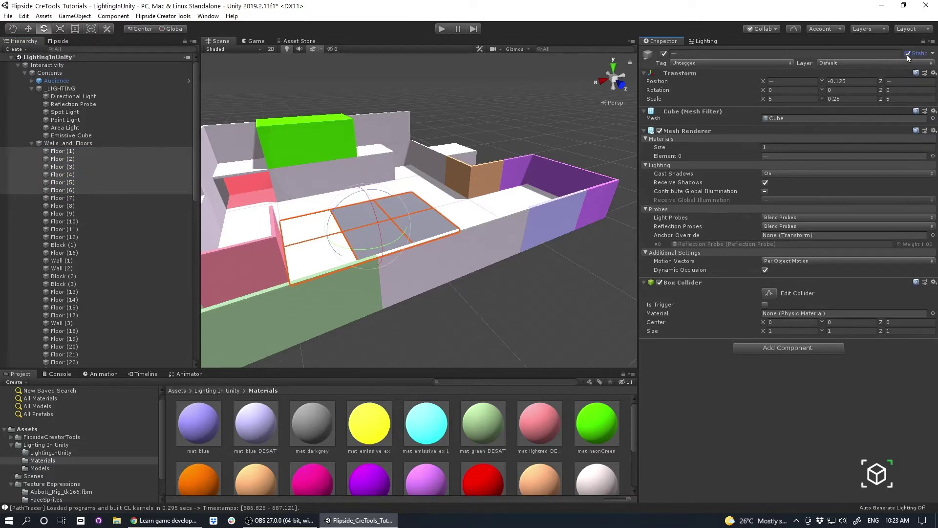
- Review the Receive Global Illumination options for Floor (5), keeping Lightmaps
click(73, 182)
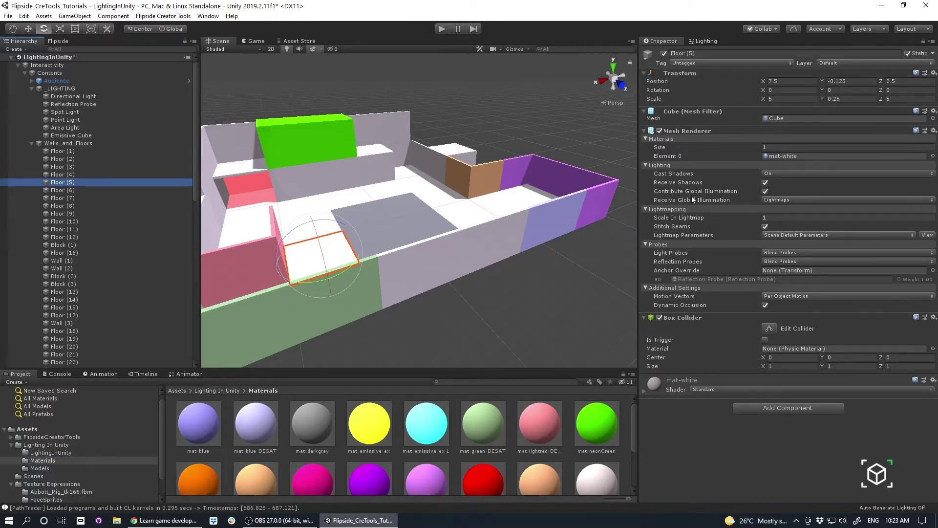
click(781, 201)
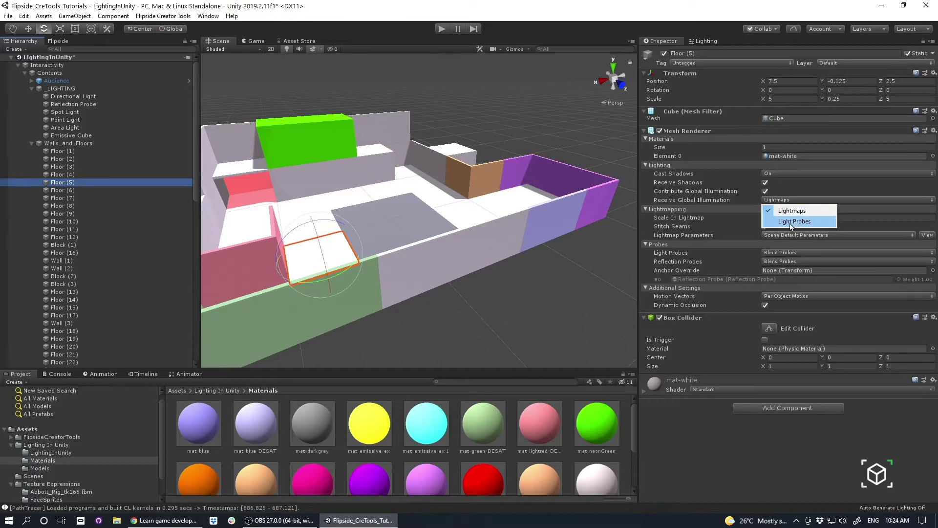
click(691, 212)
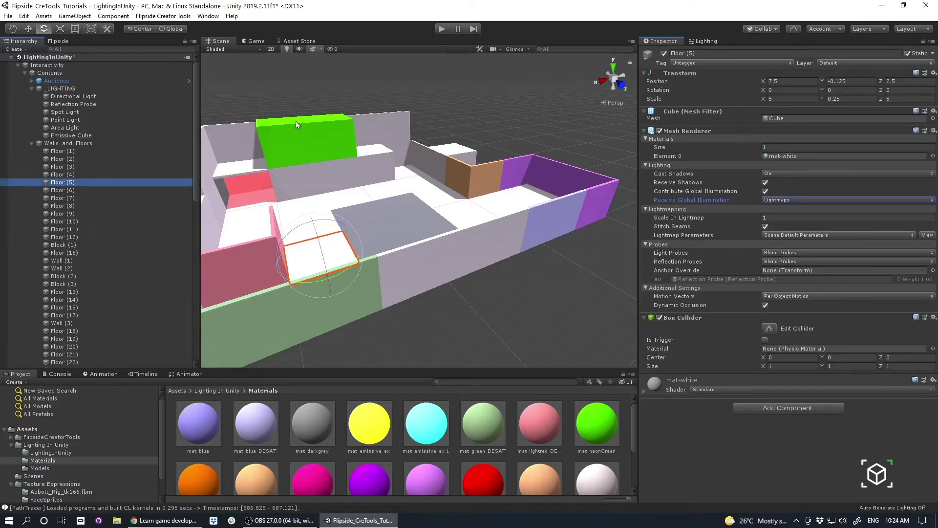
- Inspect the Static and lightmapping settings of several floor and block objects in Walls_and_Floors, ending on Floor (1)
click(59, 152)
click(66, 159)
click(69, 190)
click(75, 244)
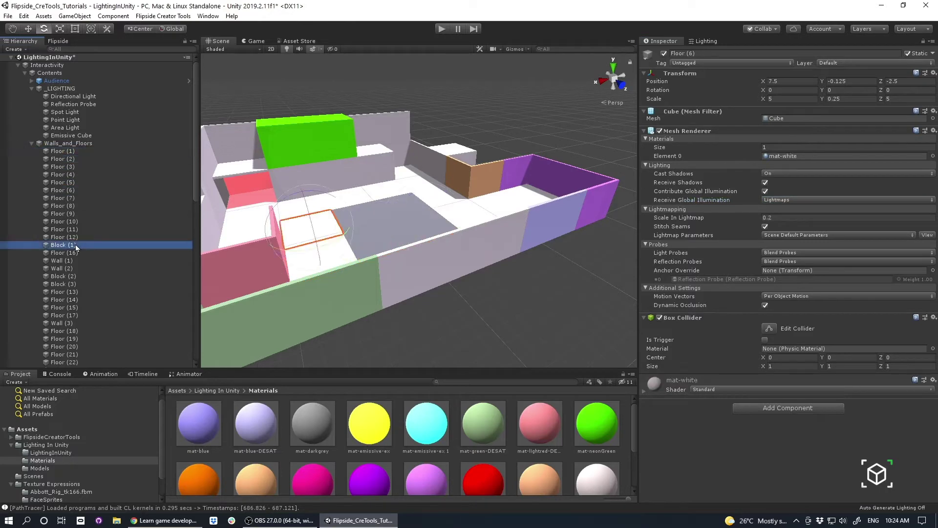
click(69, 198)
click(70, 152)
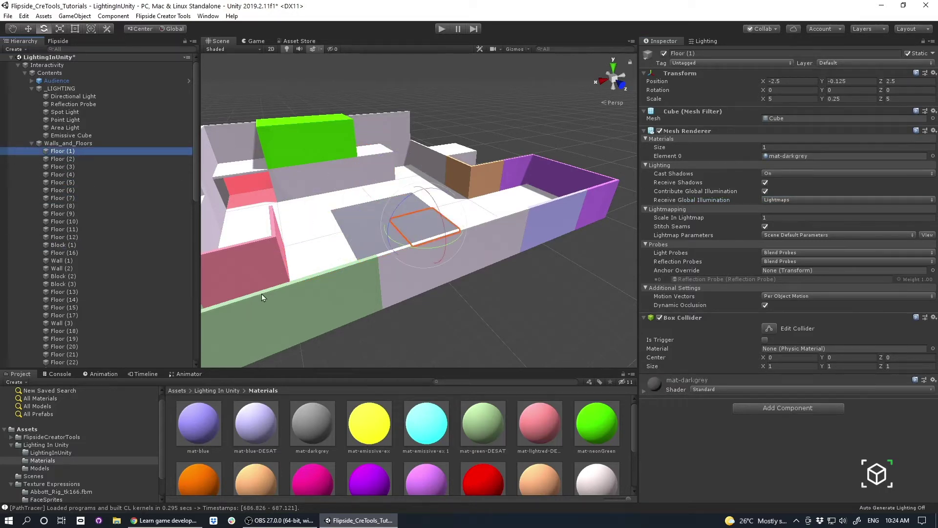
scroll(447, 313, down, 10)
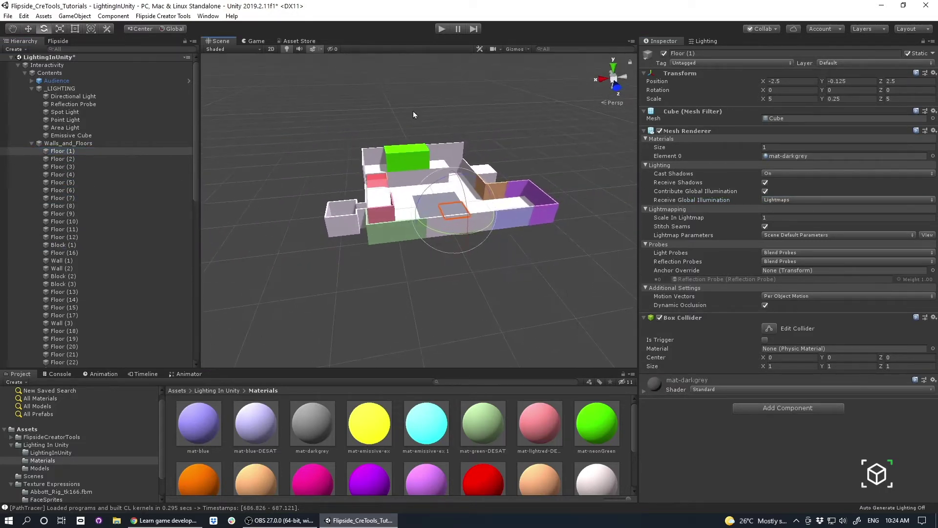
scroll(413, 208, up, 5)
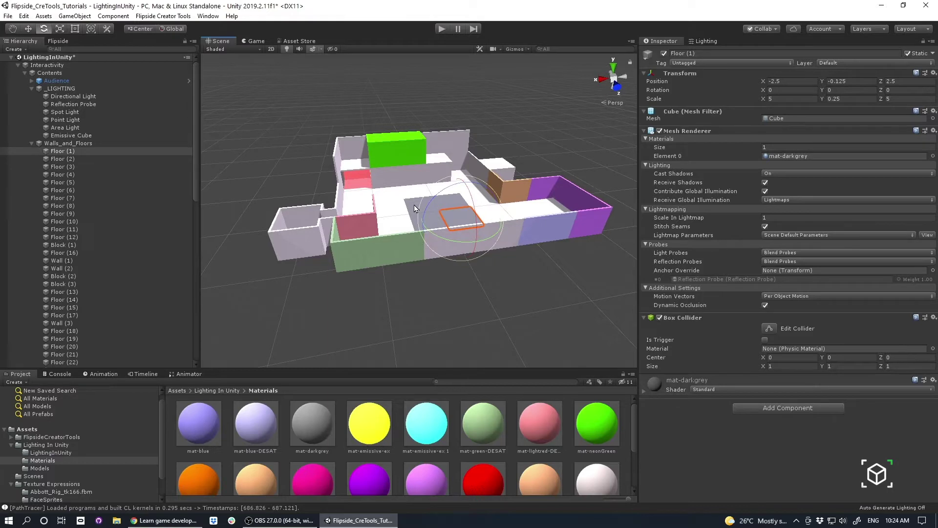
key(w)
right_drag(444, 280, 524, 282)
key(a)
key(s)
mouse_move(341, 221)
right_down()
mouse_move(377, 217)
mouse_move(319, 218)
mouse_move(328, 214)
right_up()
key(d)
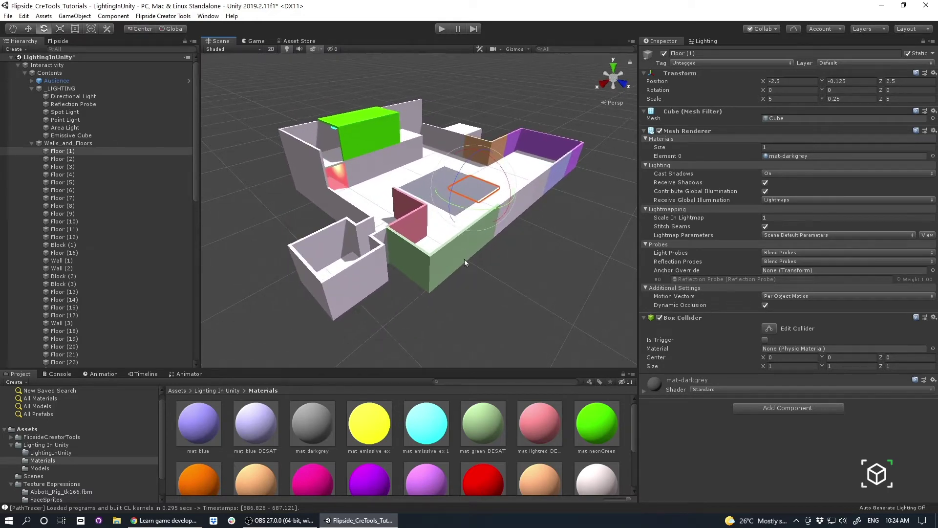
alt+drag(466, 263, 420, 286)
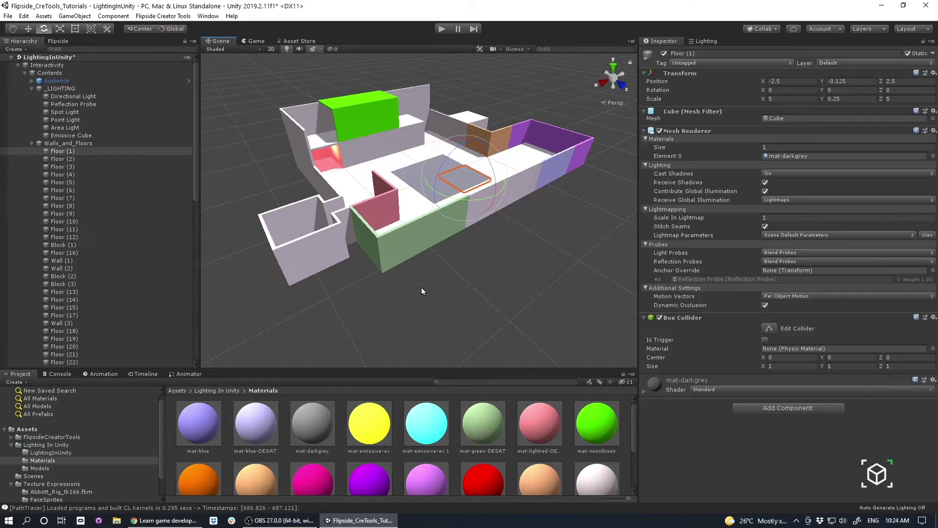
- Return to the Lighting settings and toggle Realtime Global Illumination on and back off, leaving it disabled
click(702, 42)
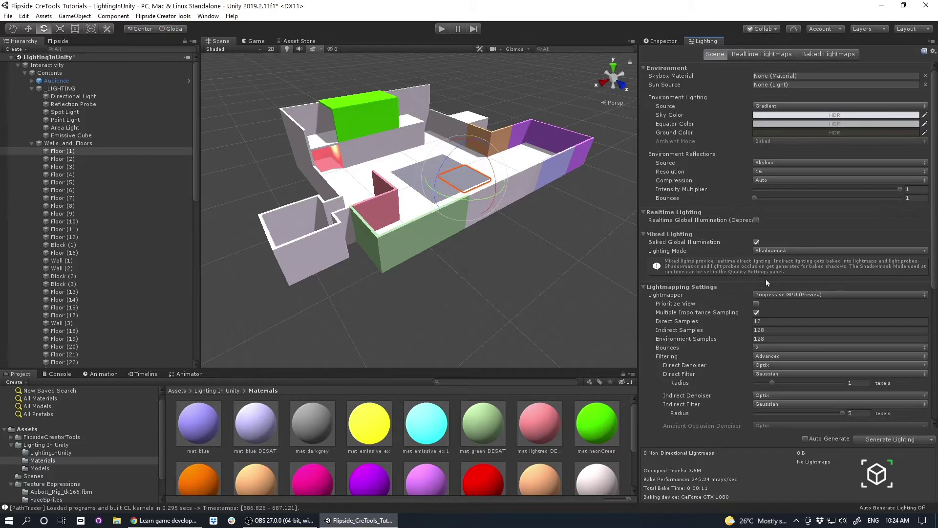
click(756, 221)
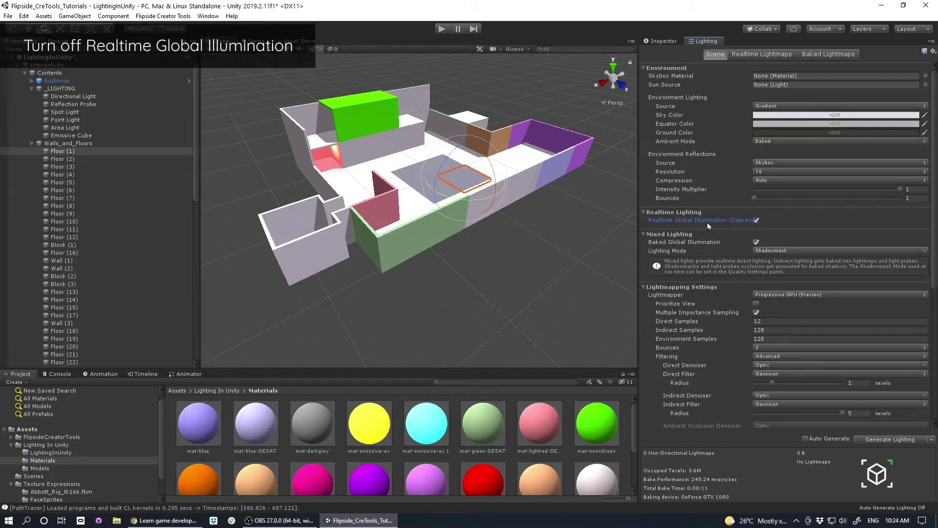
click(755, 221)
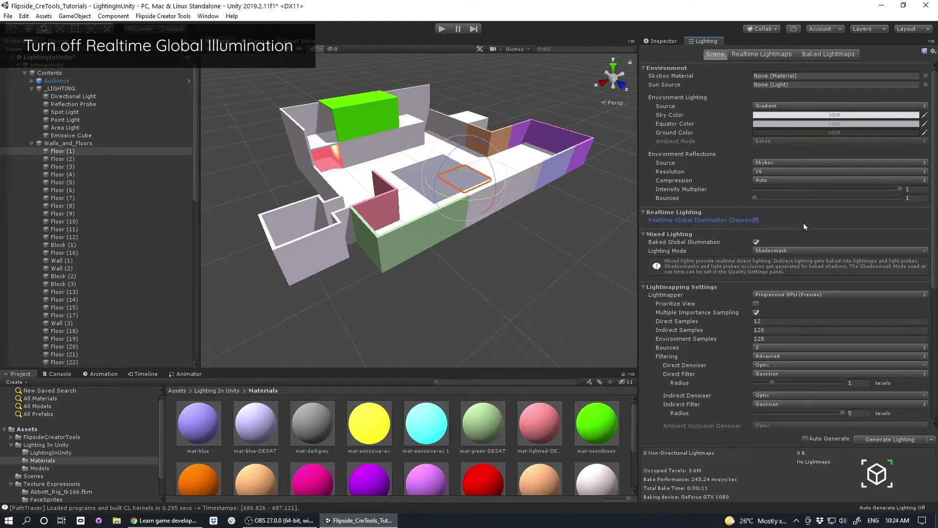
scroll(807, 162, down, 2)
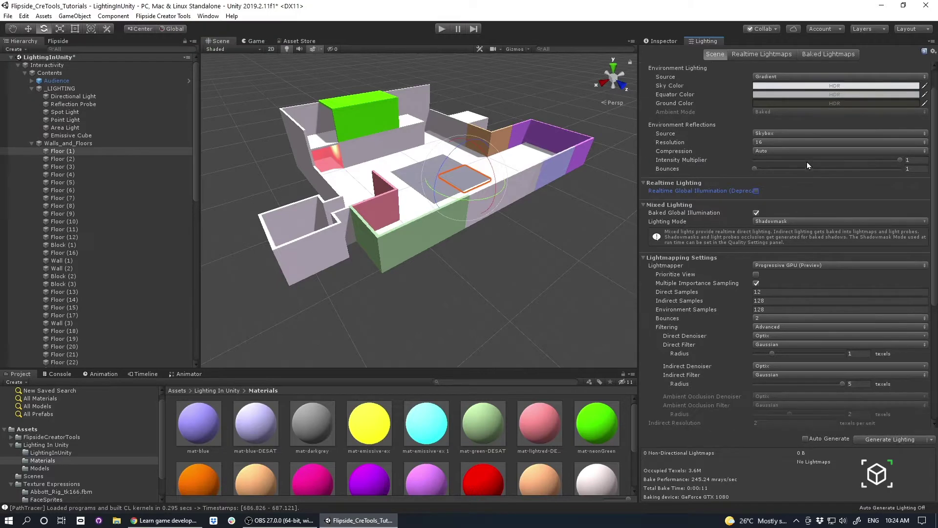
scroll(736, 122, up, 2)
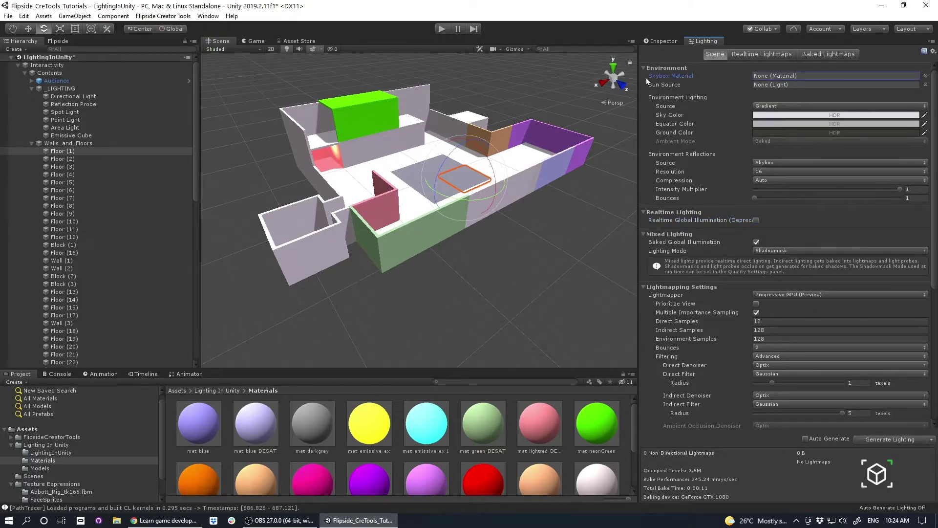
- Review the Source options under Environment Lighting and keep Gradient
alt+drag(431, 154, 429, 128)
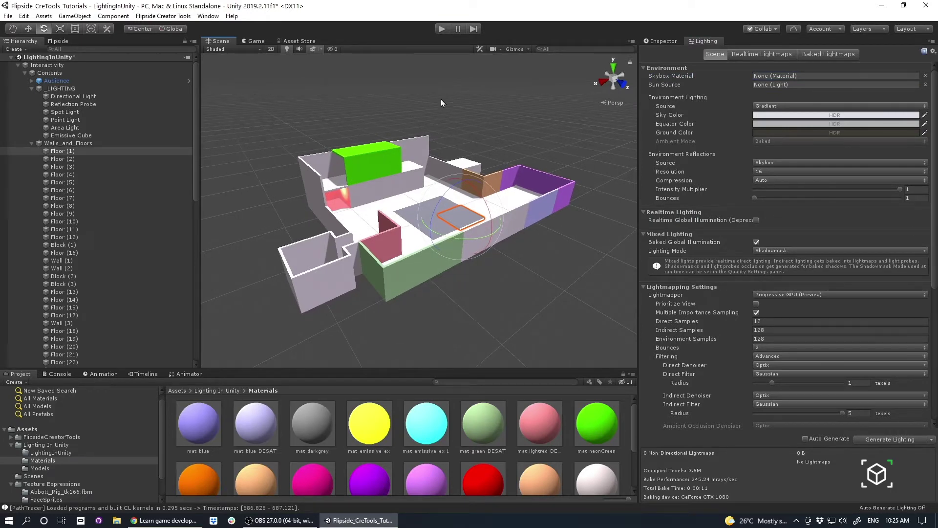
click(777, 84)
click(774, 107)
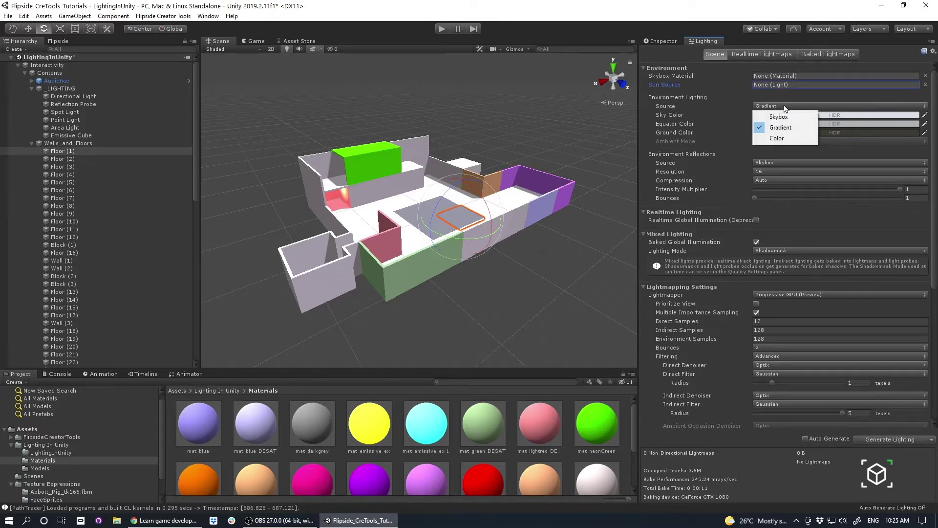
click(783, 106)
key(w)
right_drag(532, 195, 510, 185)
key(d)
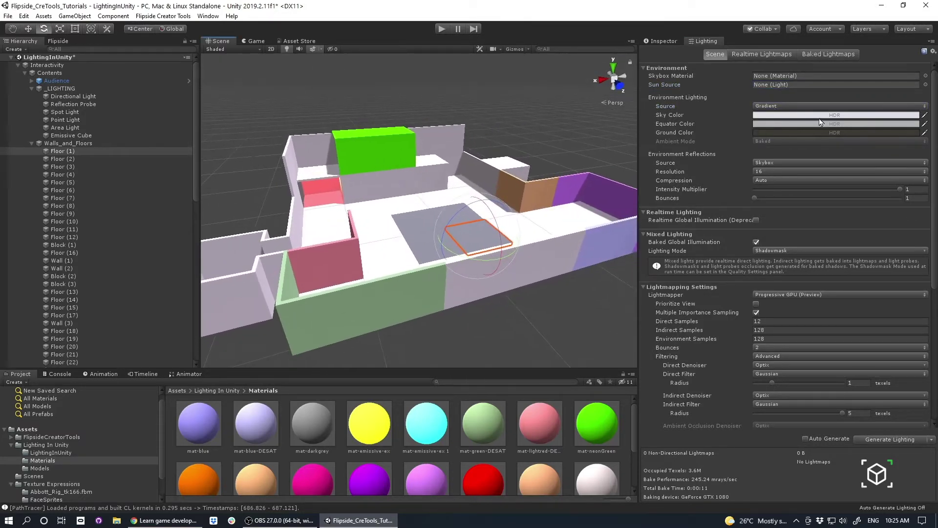
click(774, 106)
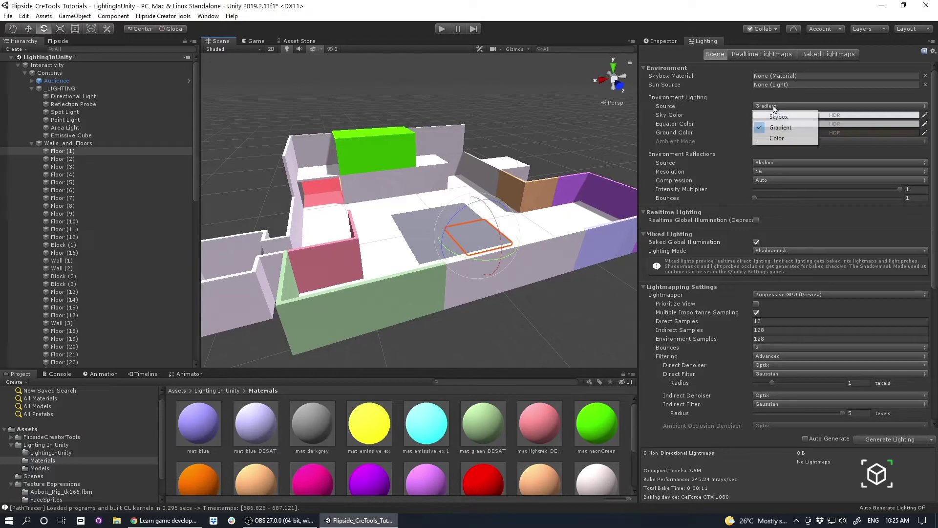
click(788, 128)
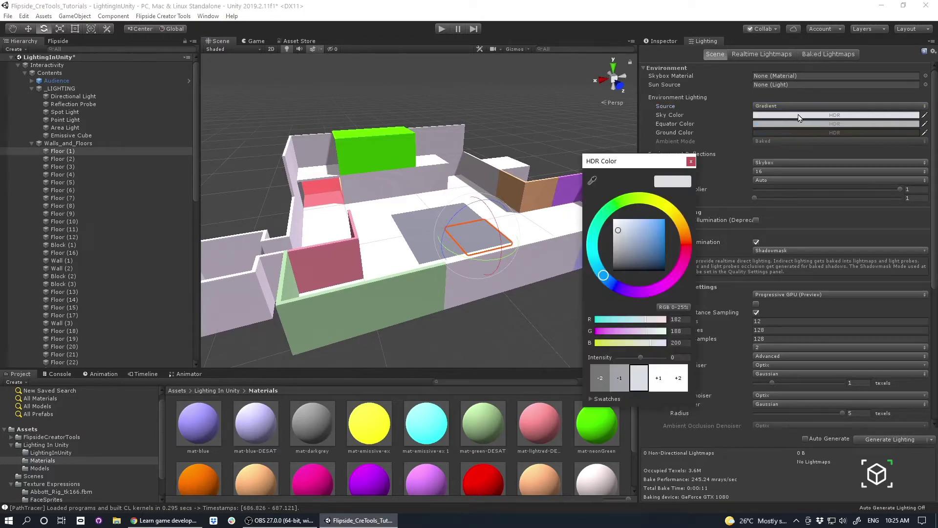
- Brighten the environment gradient's Sky Color to near white and adjust its Equator Color to a neutral grey
click(801, 115)
click(803, 123)
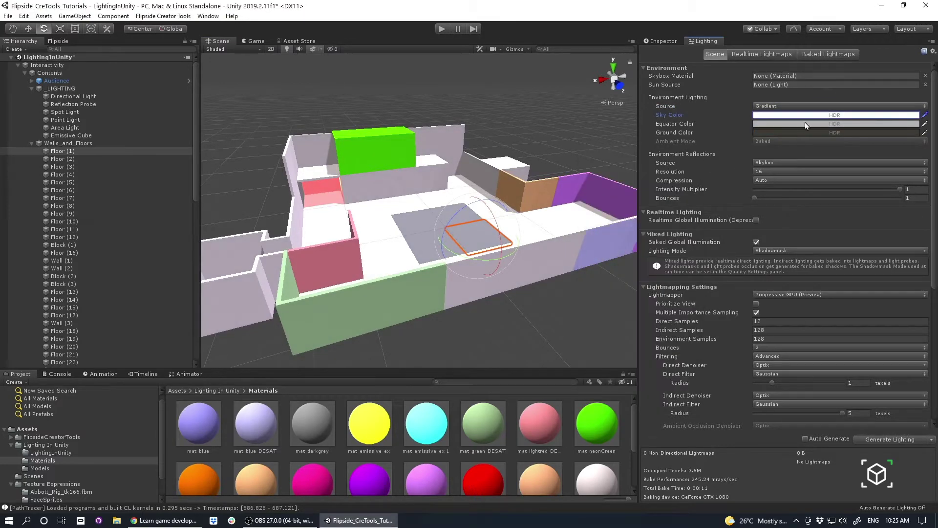
click(803, 123)
drag(616, 240, 597, 256)
click(808, 125)
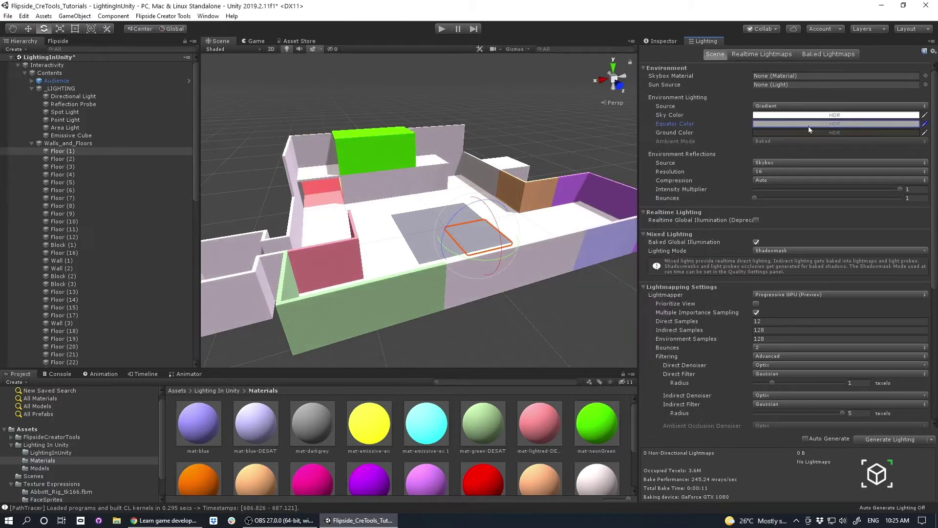
- Lighten the environment gradient's Ground Color slightly to a dark brownish grey
click(808, 125)
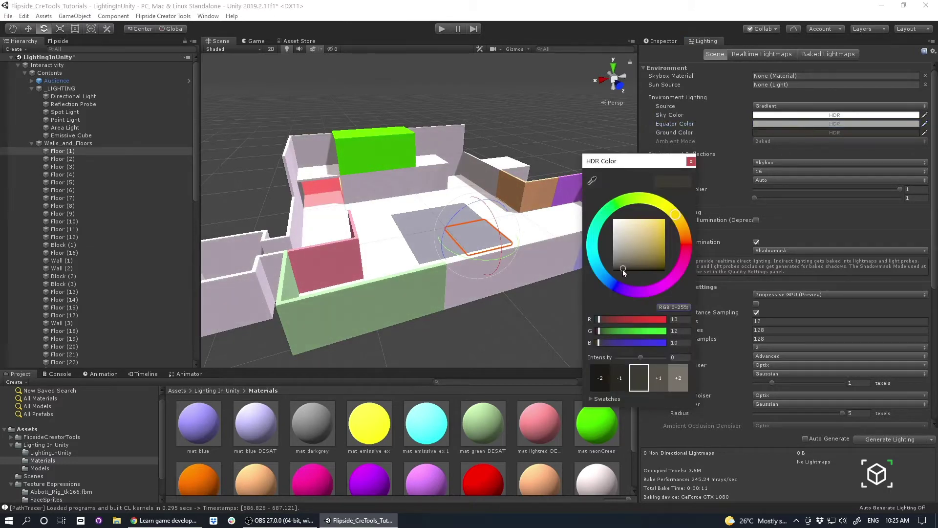
drag(629, 274, 630, 271)
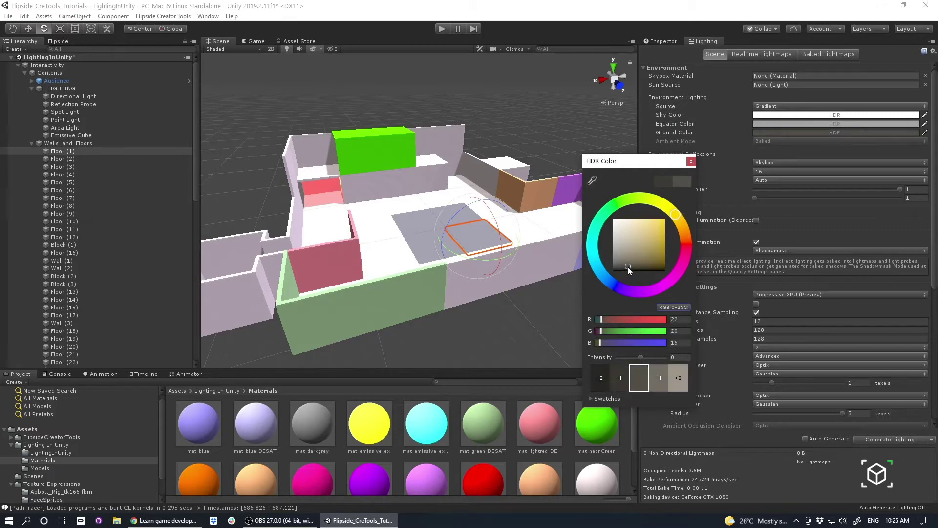
click(690, 161)
alt+drag(537, 144, 459, 136)
right_drag(459, 137, 468, 138)
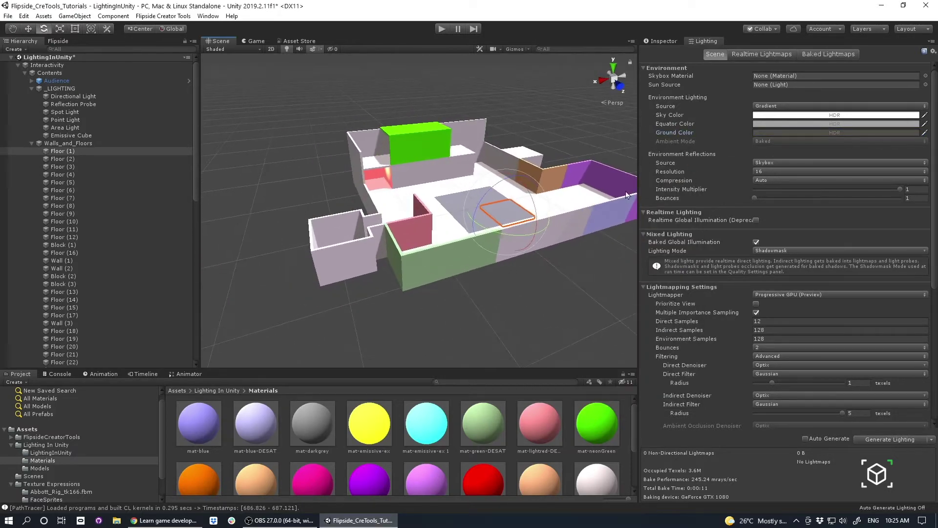
- Set the Environment Reflections compression to Compressed and the resolution to 32
click(769, 171)
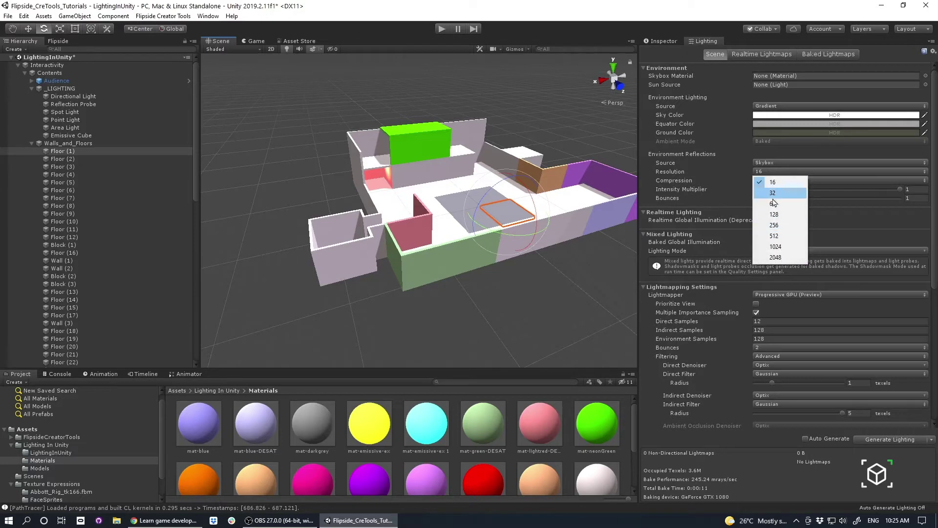
click(765, 183)
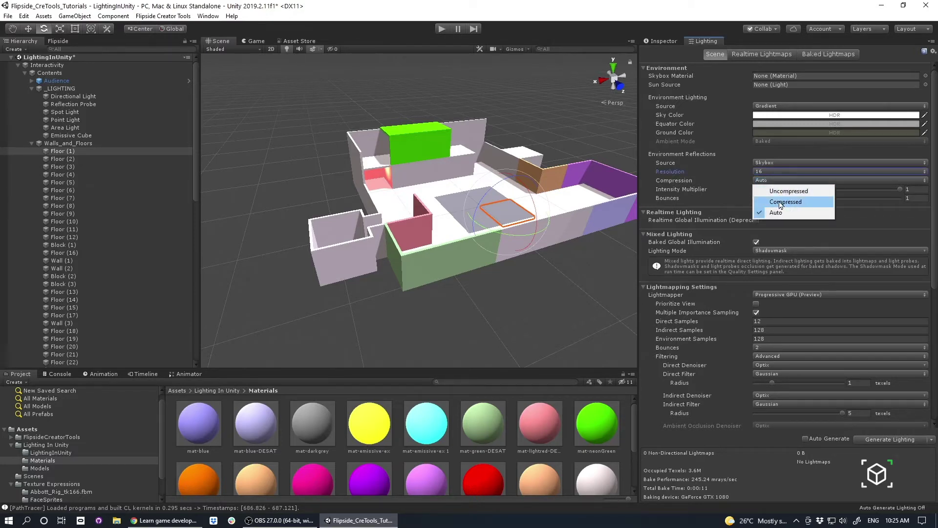
click(781, 202)
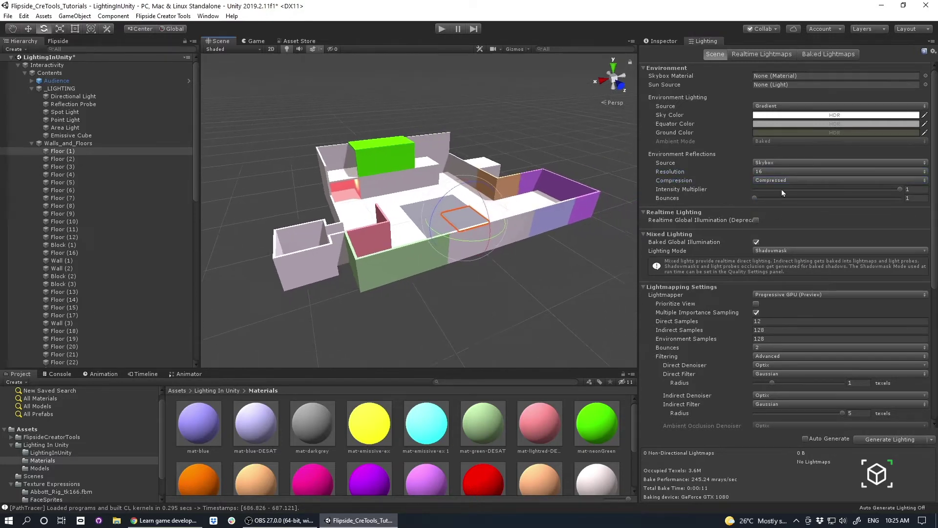
click(777, 171)
click(776, 192)
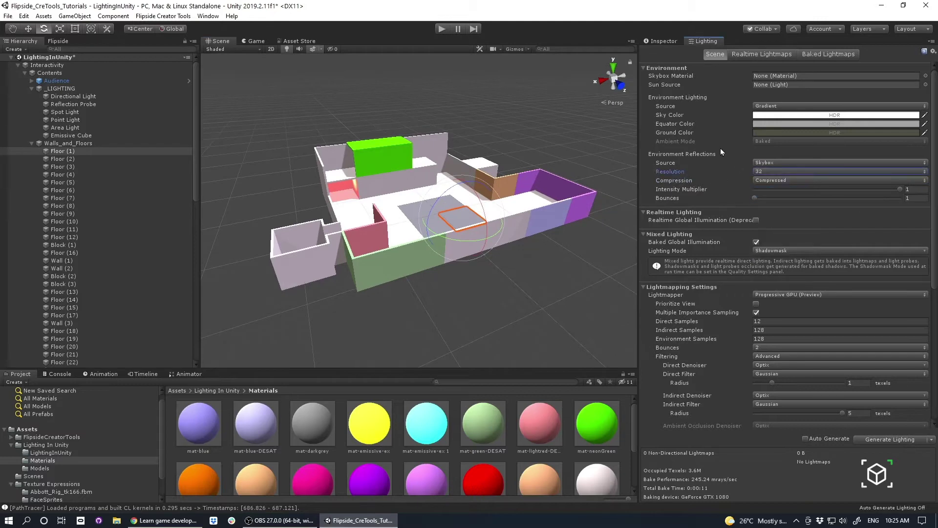
- Toggle Baked Global Illumination off and back on under Mixed Lighting, leaving it enabled
scroll(788, 237, down, 3)
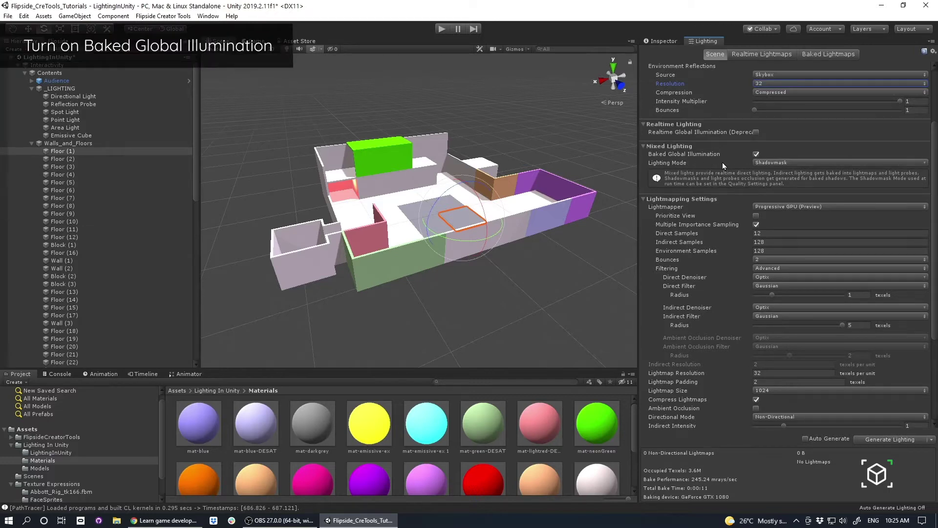
click(756, 154)
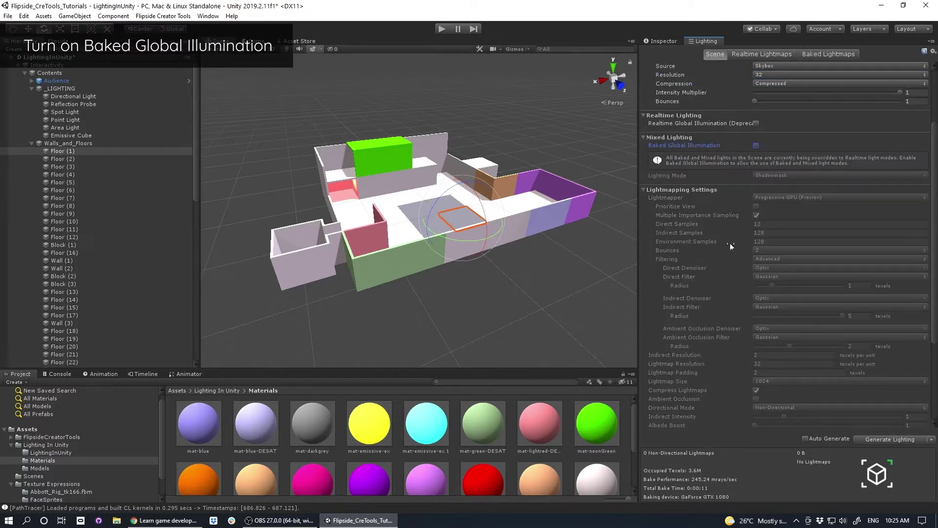
click(756, 145)
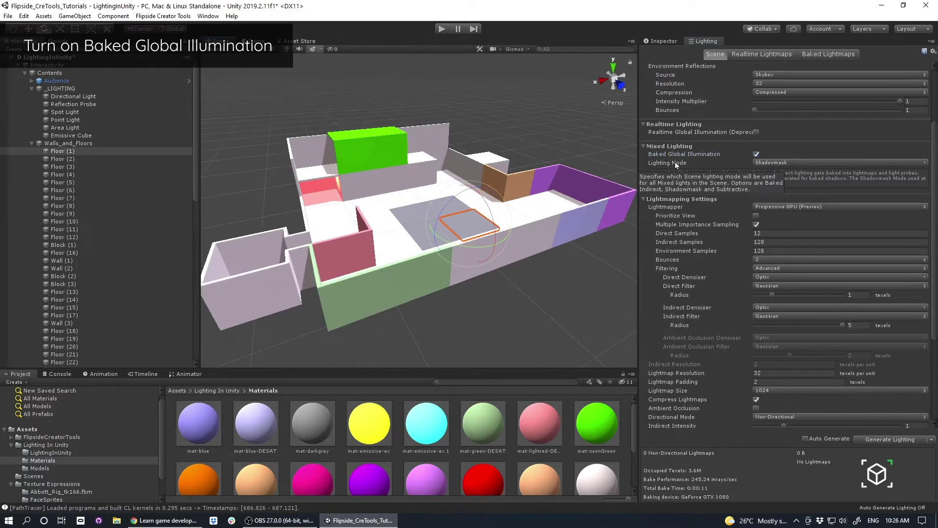
- Try the Subtractive Lighting Mode under Mixed Lighting and restore Shadowmask, reviewing the available modes
click(773, 162)
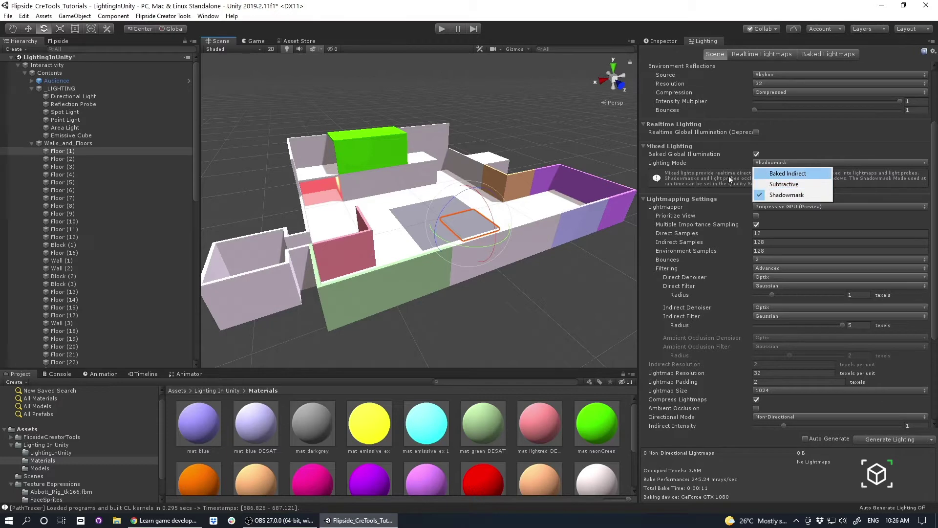
click(784, 189)
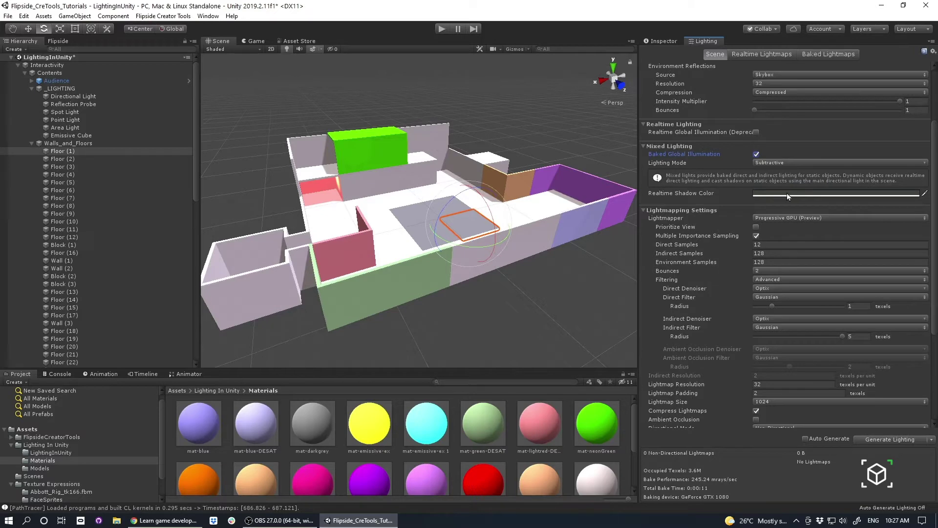
click(775, 162)
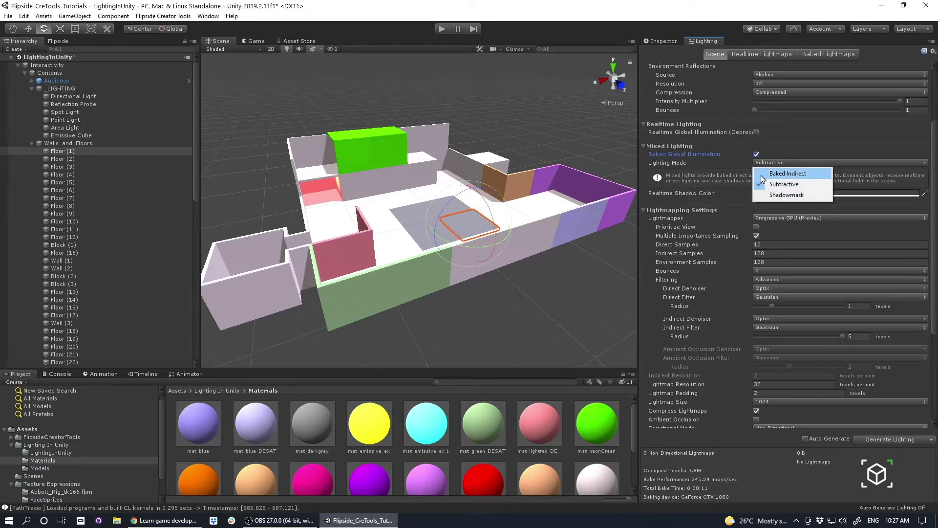
click(783, 194)
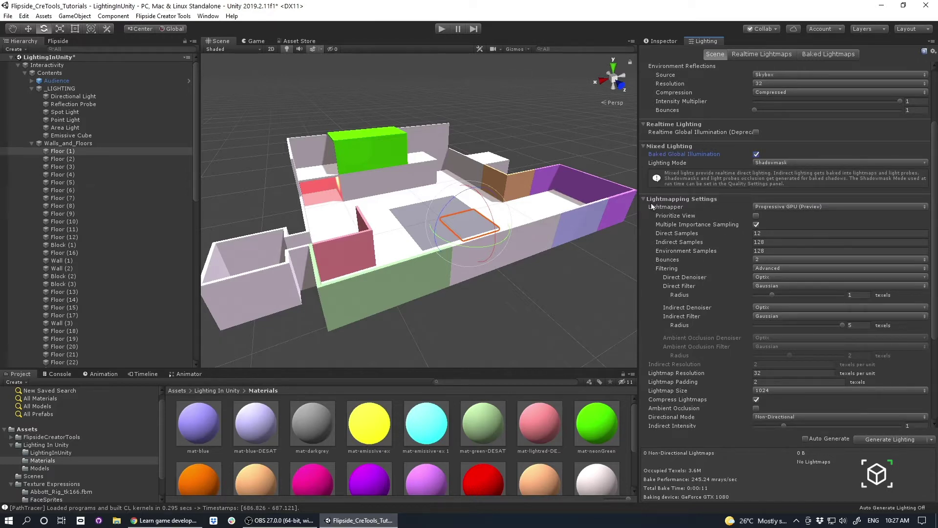
click(773, 163)
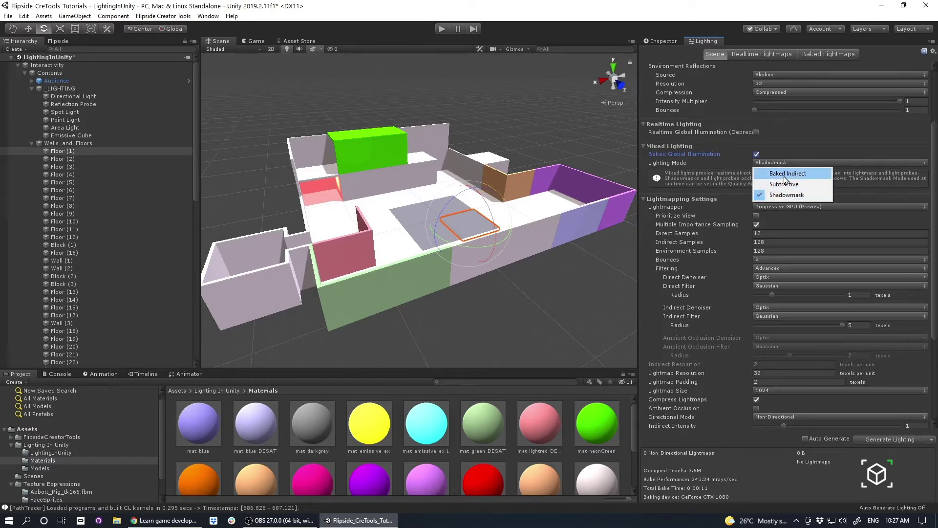
click(784, 194)
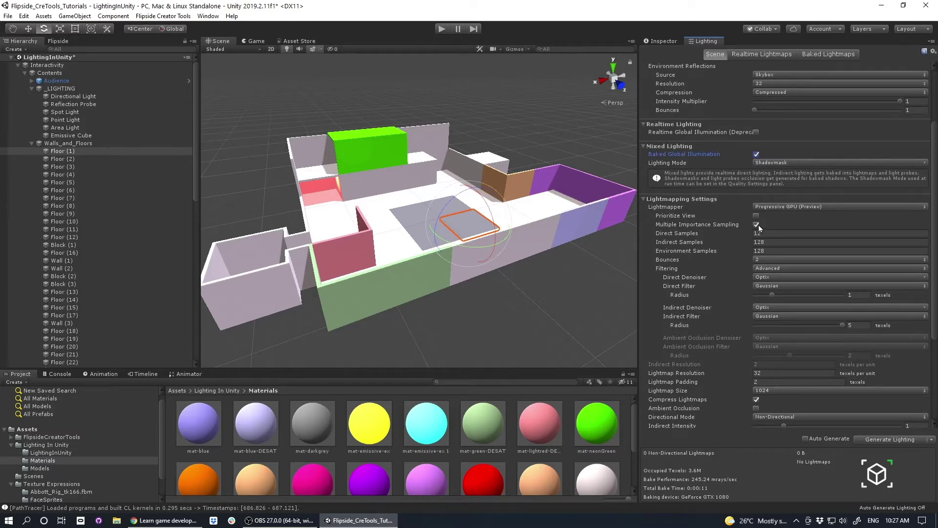
scroll(762, 220, down, 3)
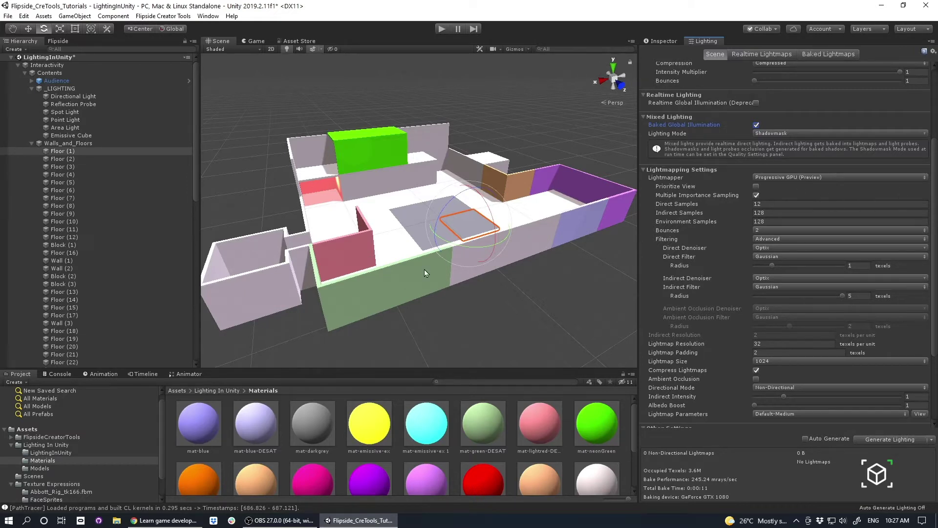
key(s)
right_drag(453, 269, 438, 265)
key(w)
alt+drag(438, 266, 577, 364)
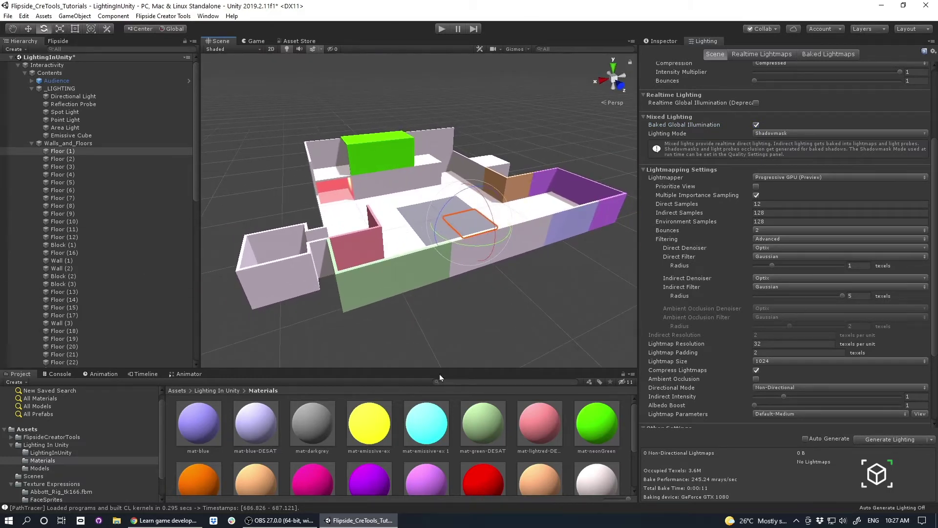
- Switch to Chrome to view the Unity Learn home page and return to the Unity editor
click(182, 520)
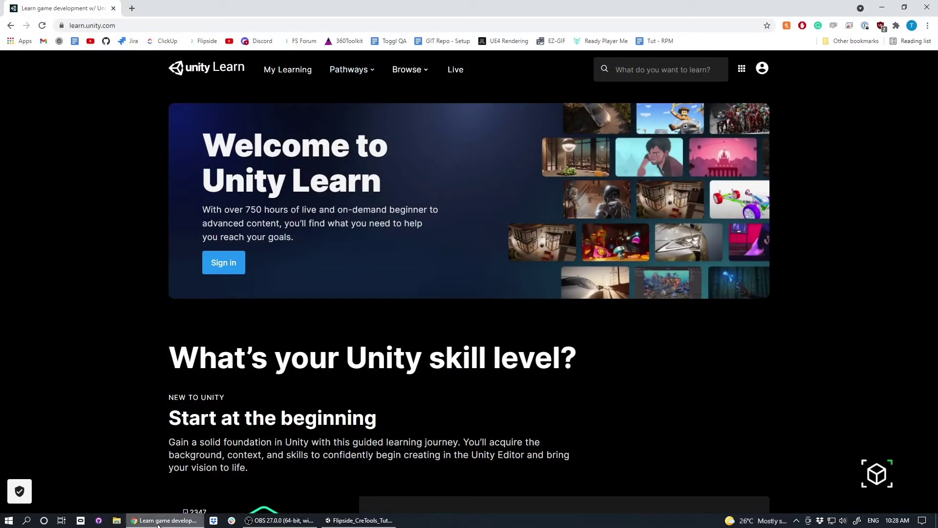
click(359, 519)
mouse_move(414, 266)
right_down()
mouse_move(401, 271)
mouse_move(415, 266)
right_up()
key(s)
key(w)
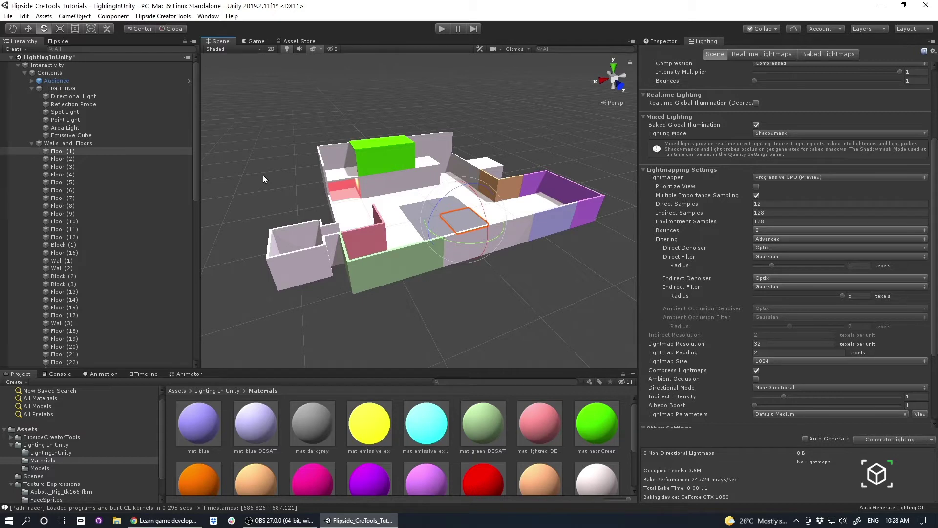
key(s)
right_drag(302, 194, 321, 188)
key(w)
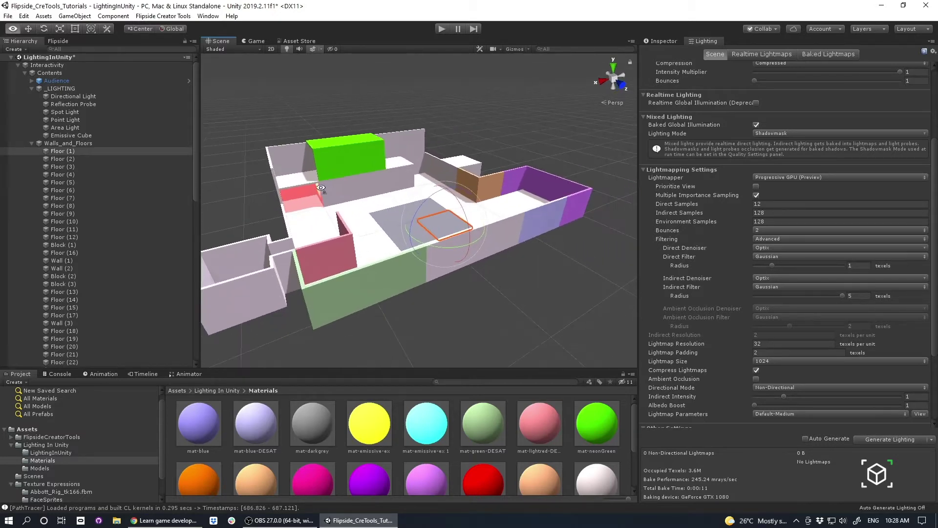
alt+drag(321, 188, 342, 190)
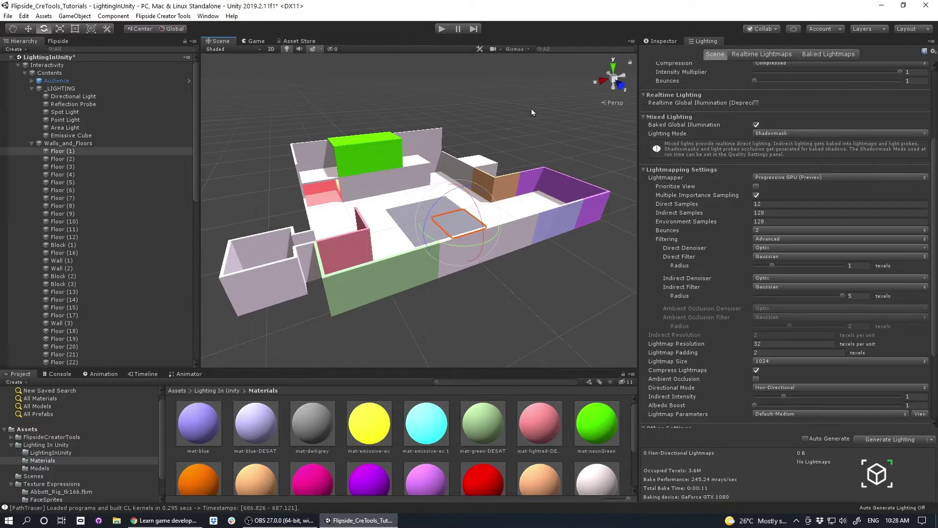
alt+drag(553, 152, 449, 224)
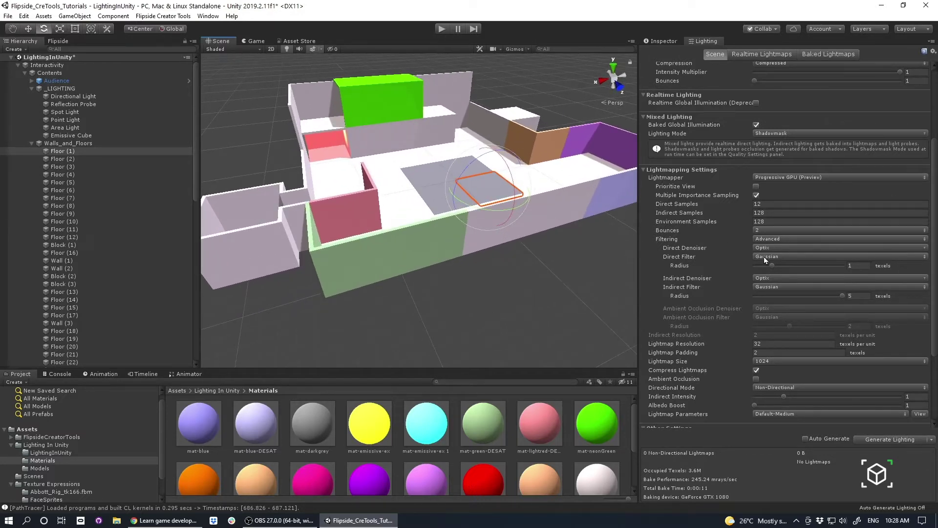
- Clear the floor selection in the scene and choose Progressive GPU (Preview) as the Lightmapper
click(386, 273)
alt+drag(386, 273, 482, 265)
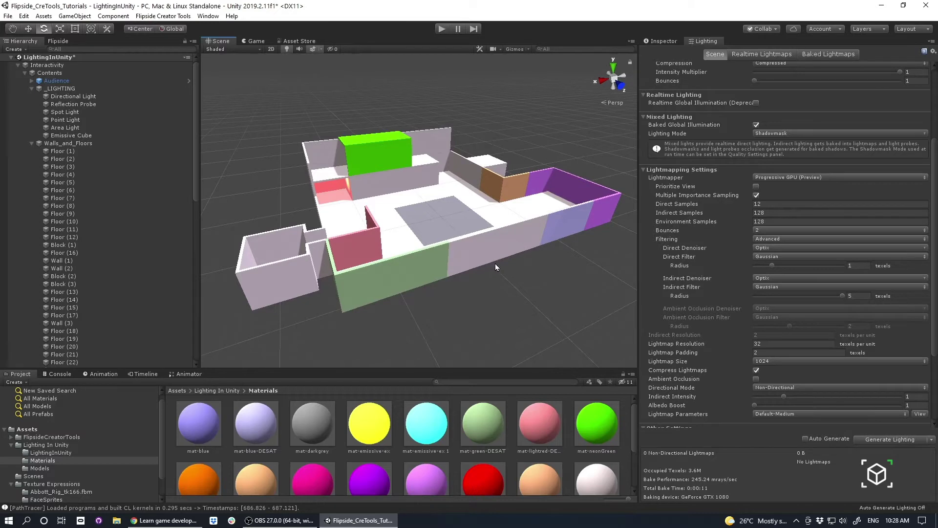
alt+drag(505, 264, 518, 274)
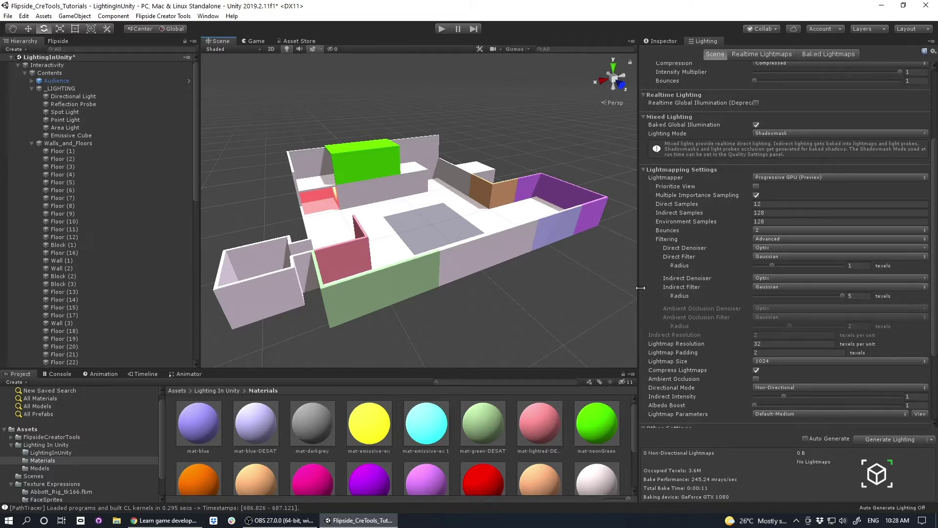
click(783, 177)
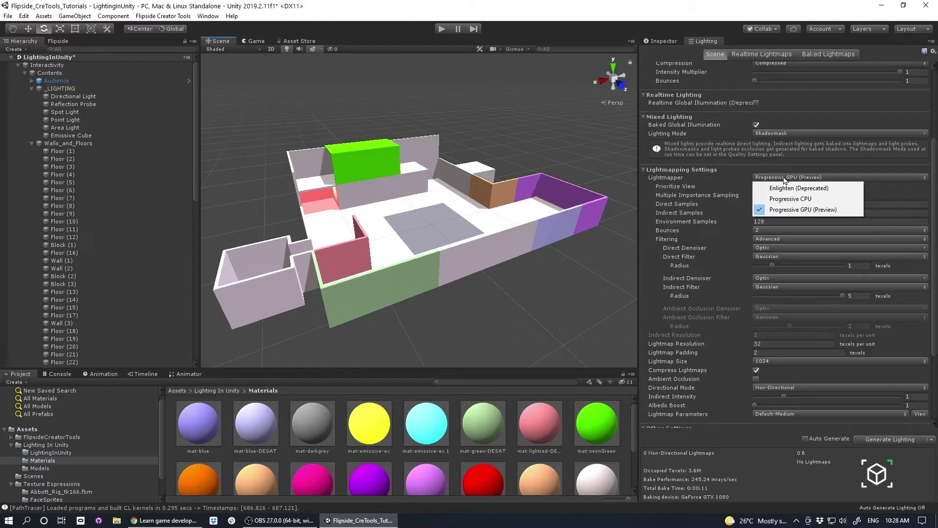
click(804, 209)
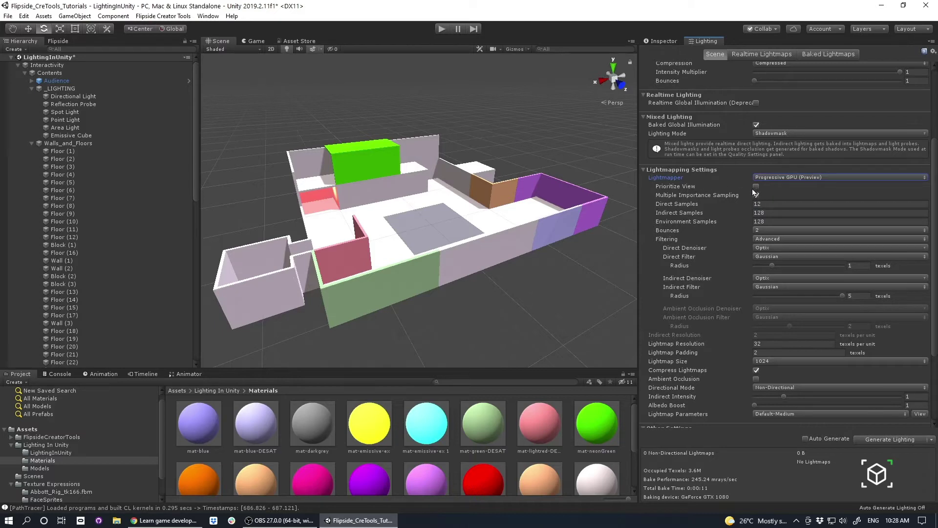
- Try Prioritize View in the Lightmapping Settings while moving closer to the brown and purple walls, and turn it off again
click(756, 187)
alt+drag(409, 211, 405, 204)
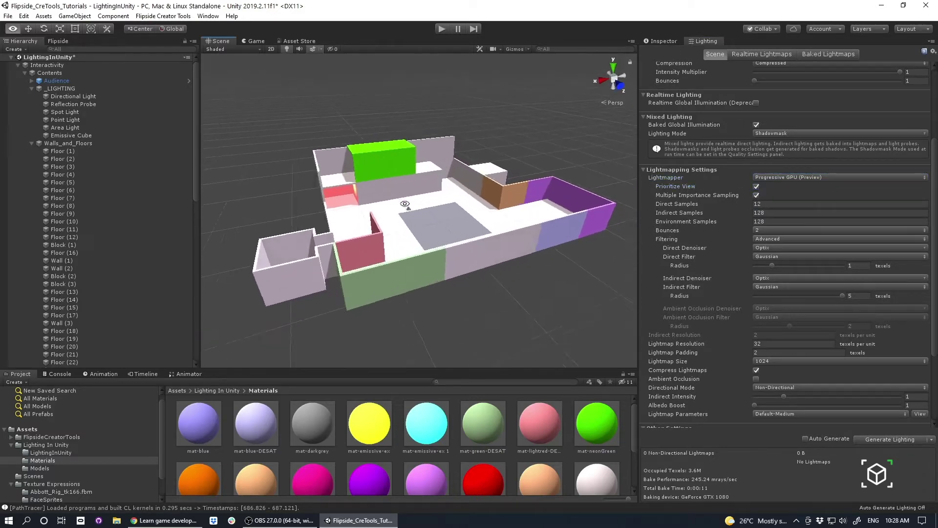
key(w)
right_drag(405, 204, 485, 182)
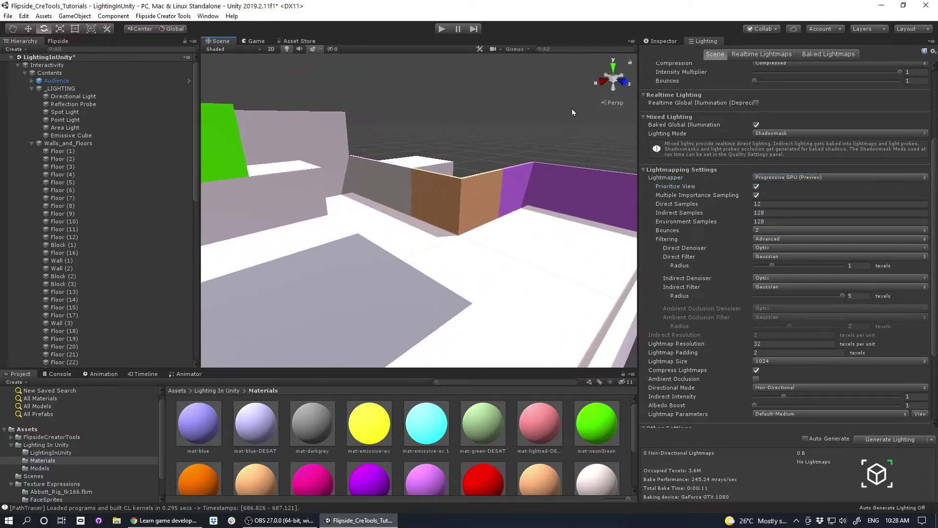
alt+drag(388, 248, 427, 216)
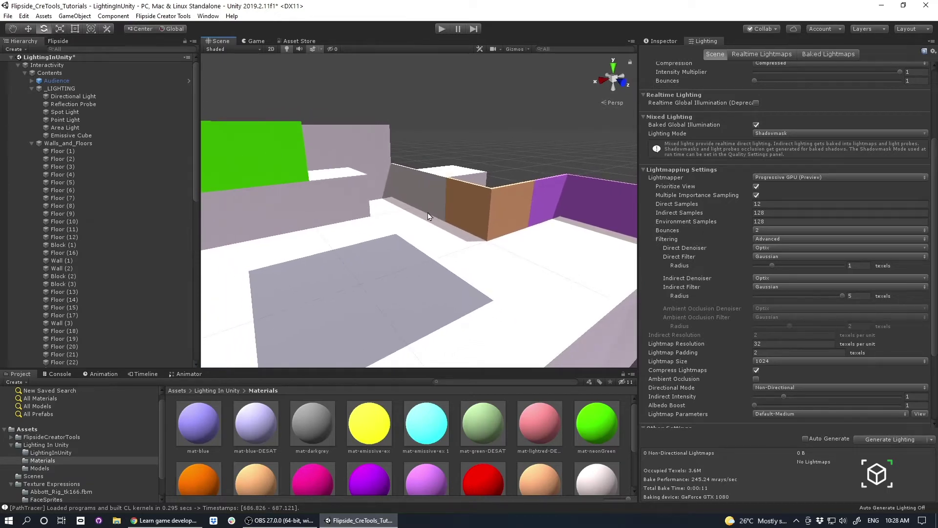
key(w)
right_drag(468, 216, 480, 215)
alt+drag(577, 194, 557, 170)
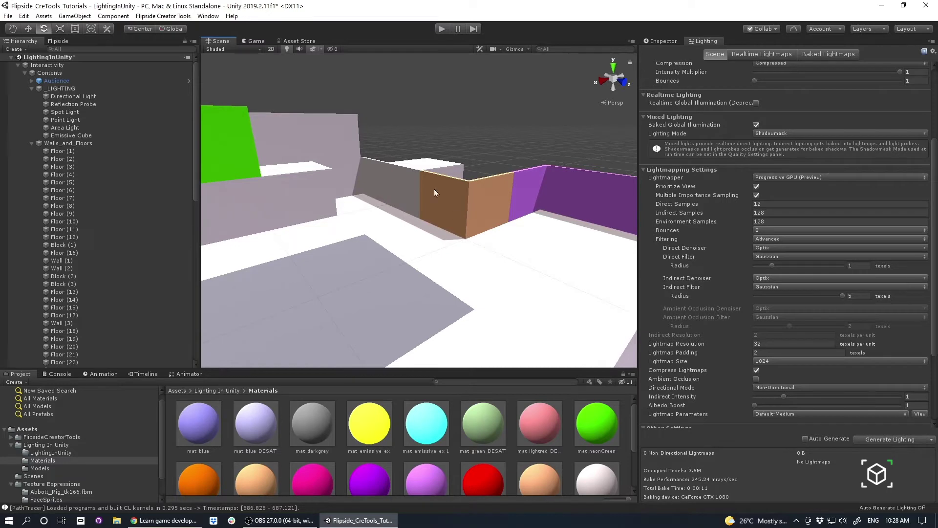
alt+drag(429, 191, 479, 248)
scroll(479, 247, up, 5)
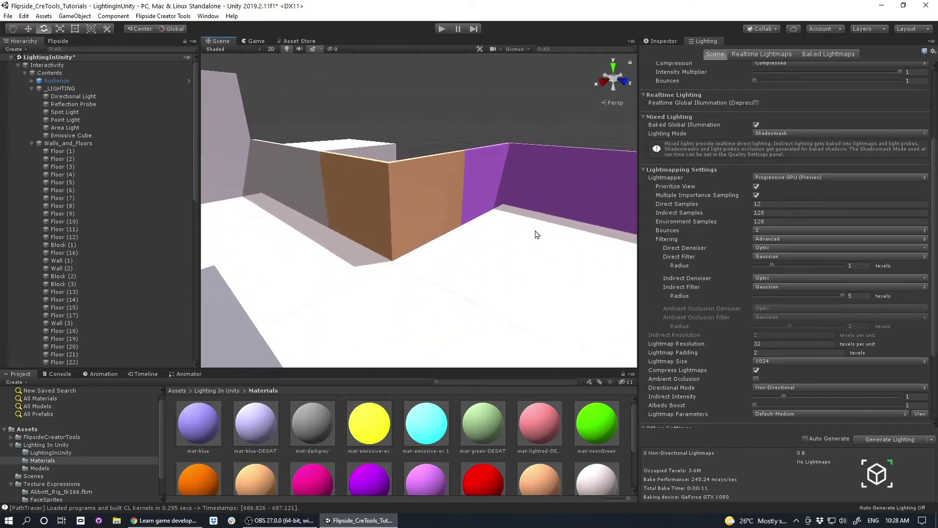
click(756, 186)
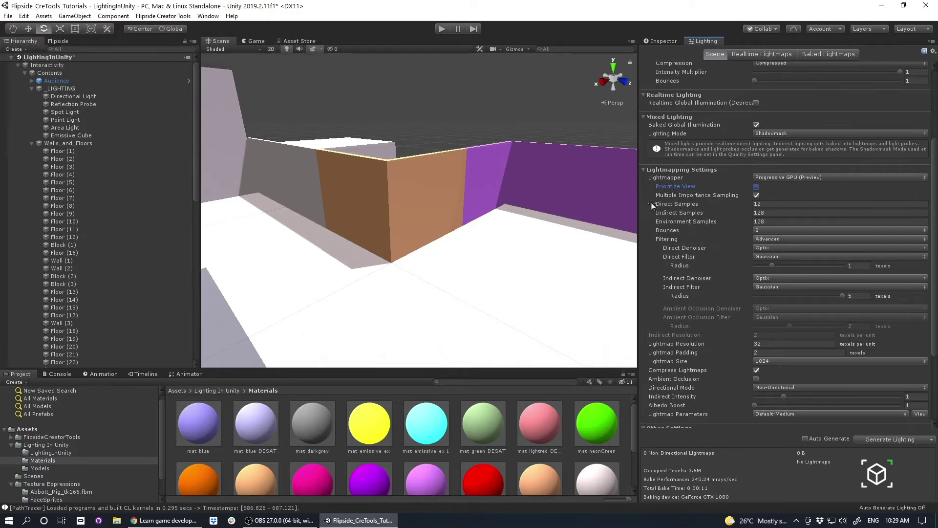
right_drag(513, 161, 456, 196)
key(s)
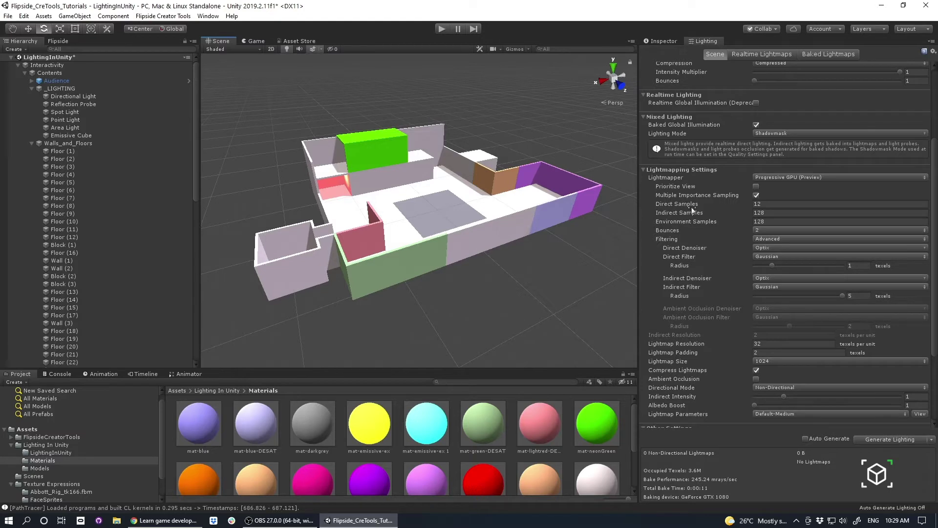
right_drag(546, 215, 545, 210)
key(w)
alt+drag(545, 210, 577, 220)
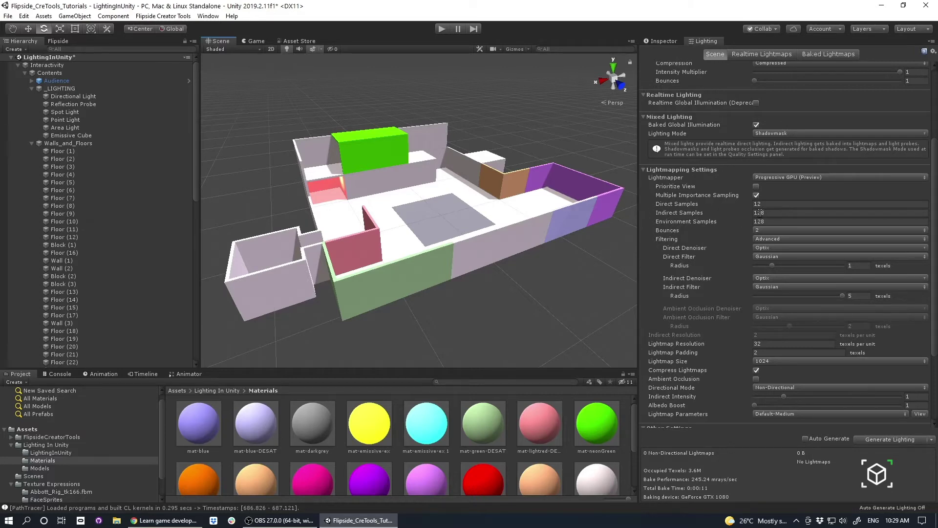
right_drag(515, 237, 525, 239)
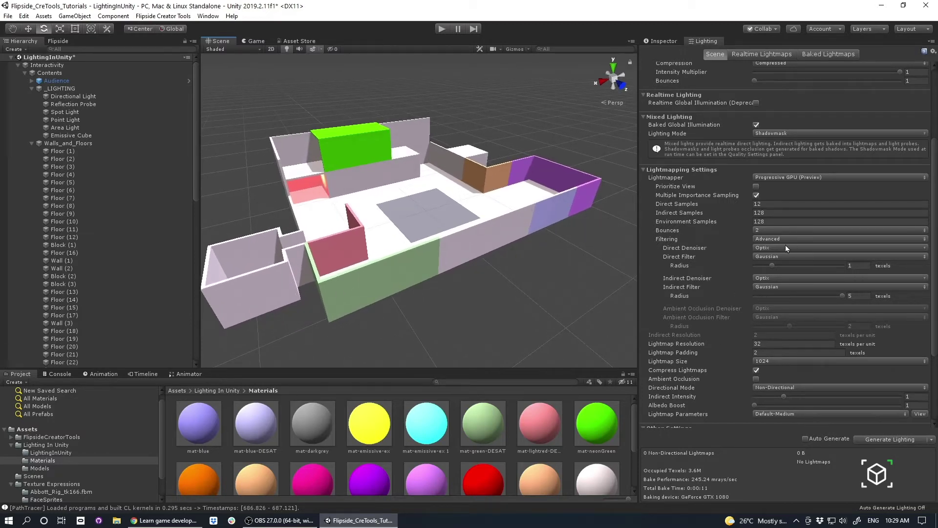
- Try the Auto option for lightmap Filtering and restore it to Advanced
scroll(787, 249, down, 1)
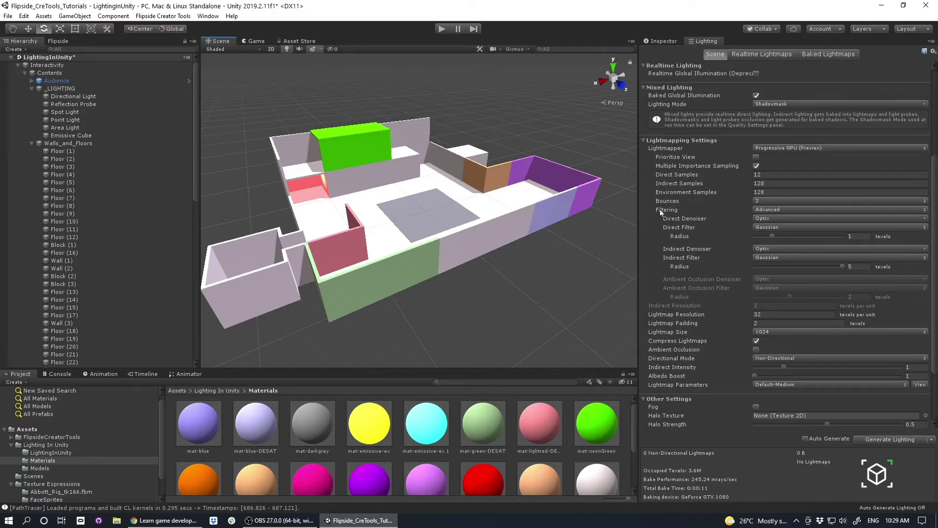
click(757, 210)
click(775, 231)
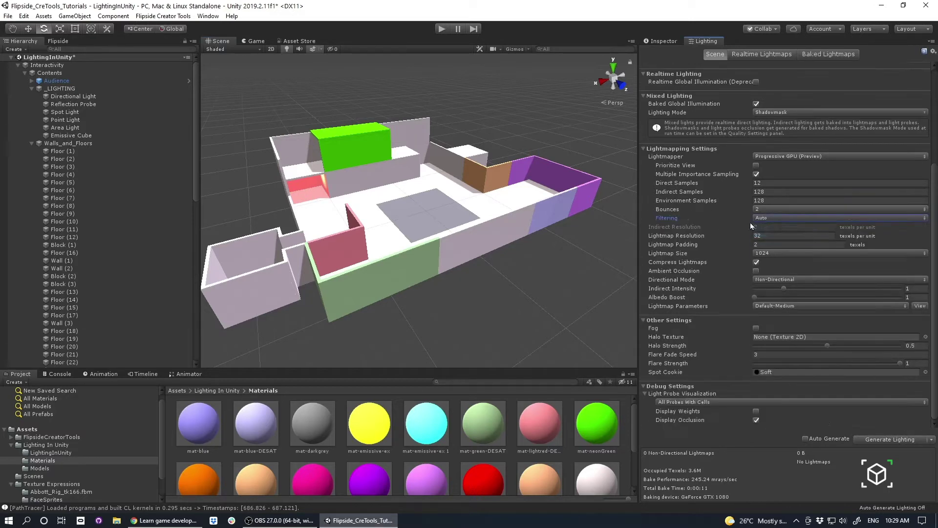
click(760, 220)
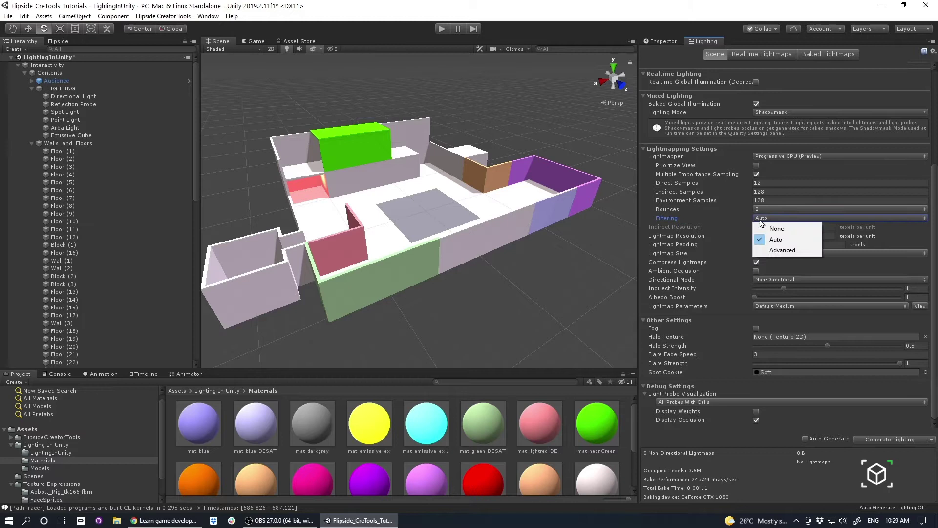
click(782, 250)
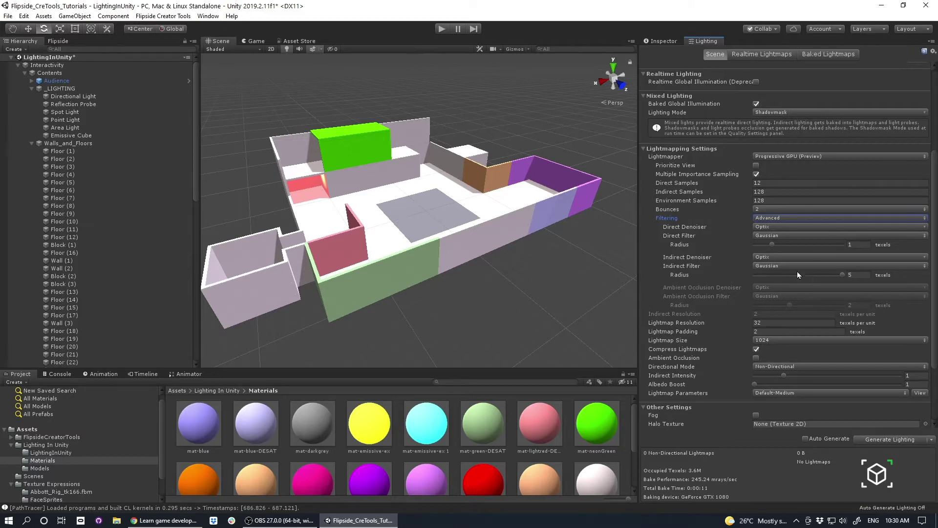
- Set both the Direct Denoiser and the Indirect Denoiser to Optix in the advanced filtering settings
click(780, 228)
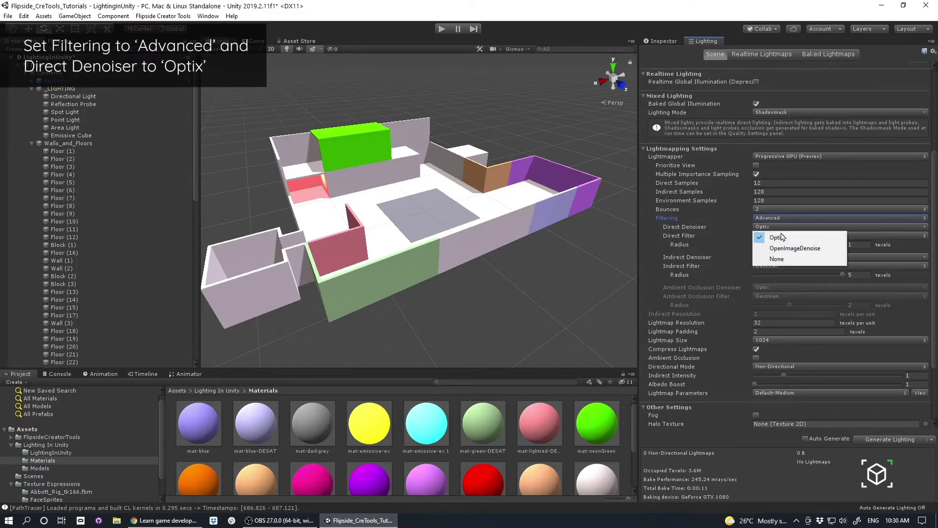
click(778, 238)
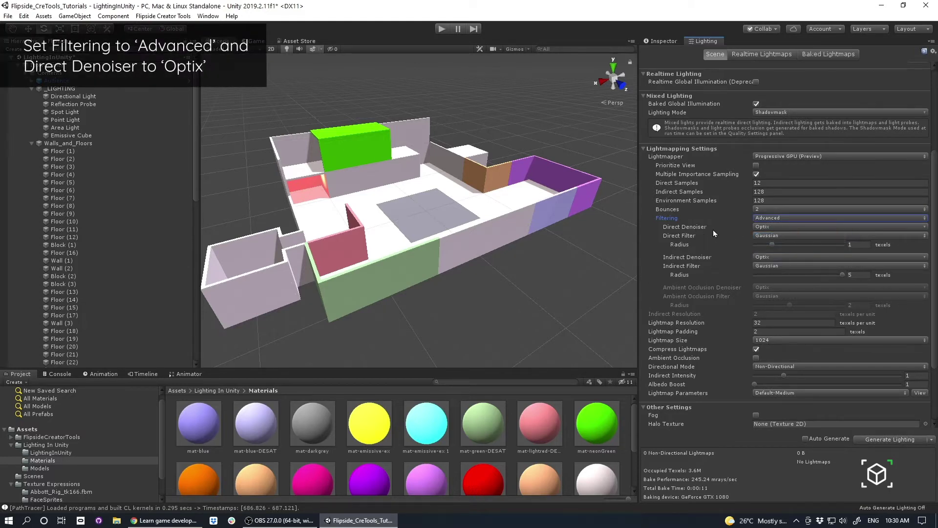
click(763, 258)
click(775, 269)
right_drag(448, 170, 447, 173)
key(s)
key(w)
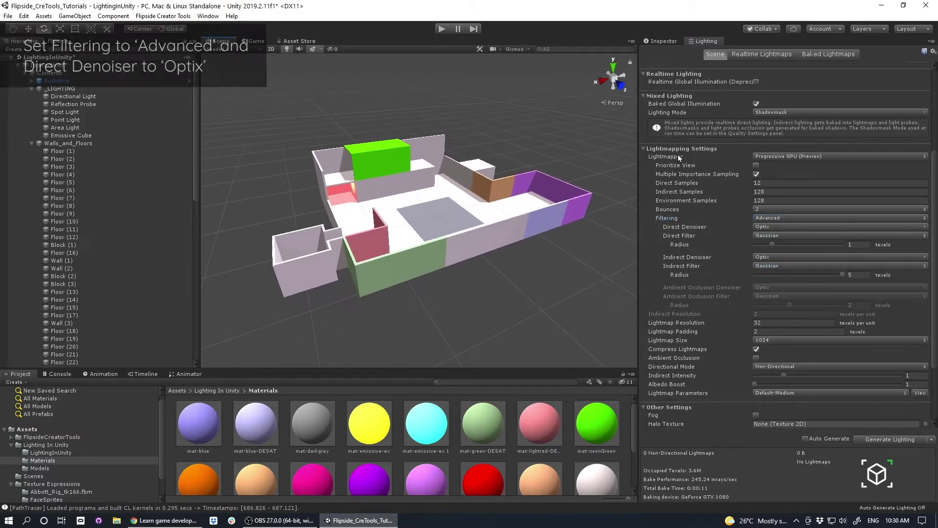
right_drag(509, 203, 428, 237)
key(w)
key(s)
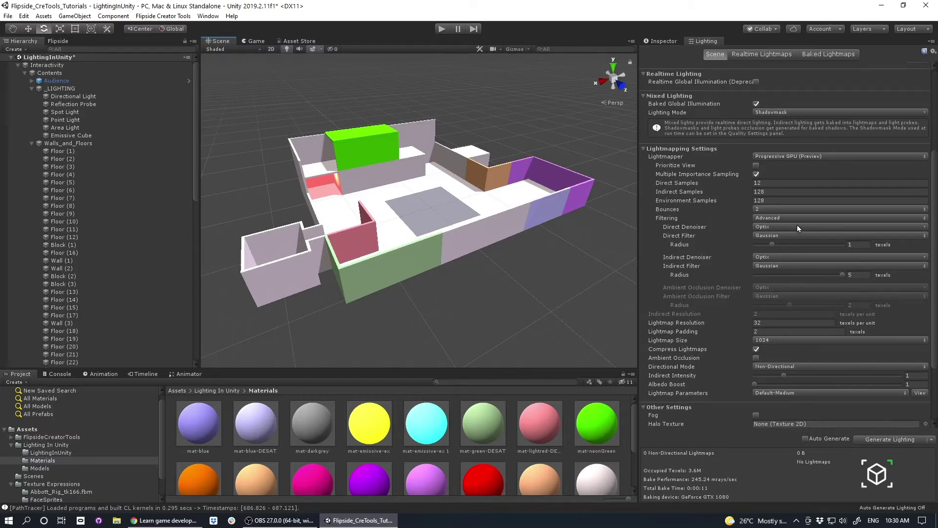
- Review the lower Lightmapping Settings around Lightmap Resolution and examine individual walls and floors in the scene, leaving nothing selected
scroll(796, 225, down, 2)
scroll(800, 315, down, 2)
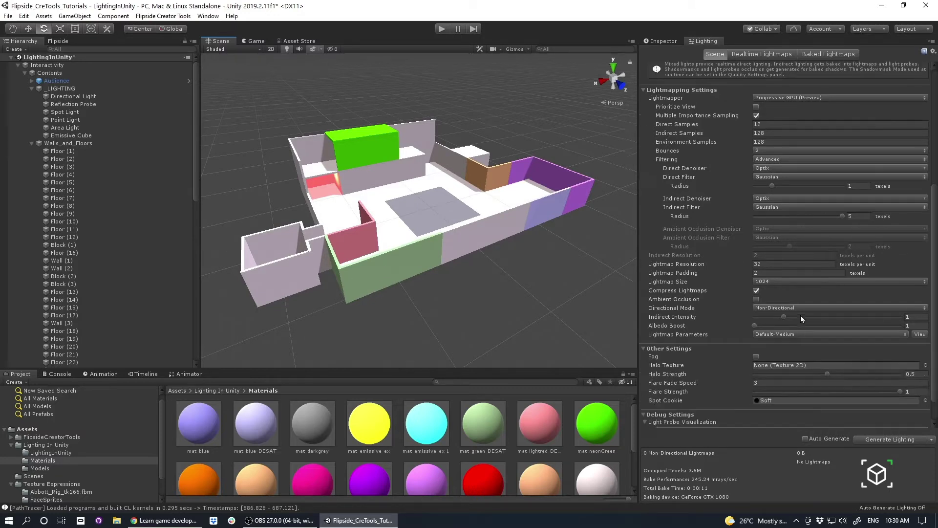
scroll(802, 318, down, 2)
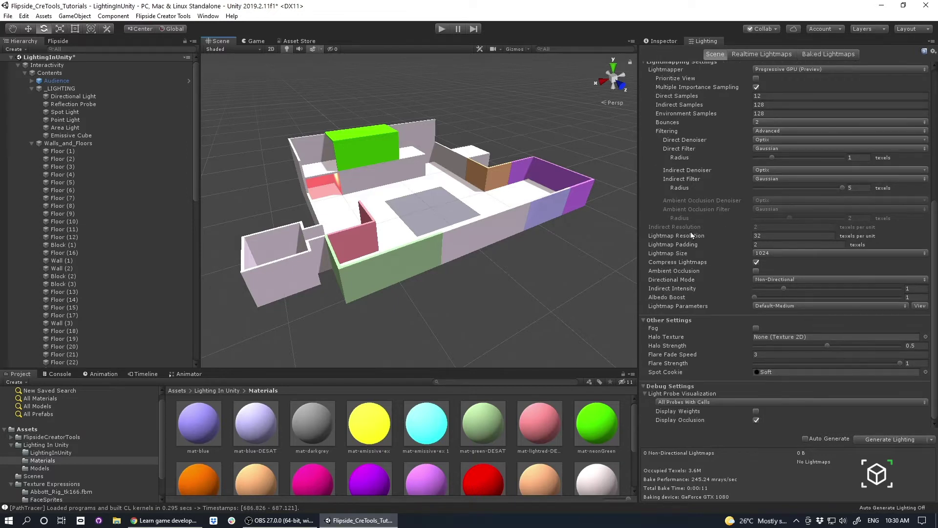
alt+drag(541, 243, 432, 238)
scroll(432, 238, up, 8)
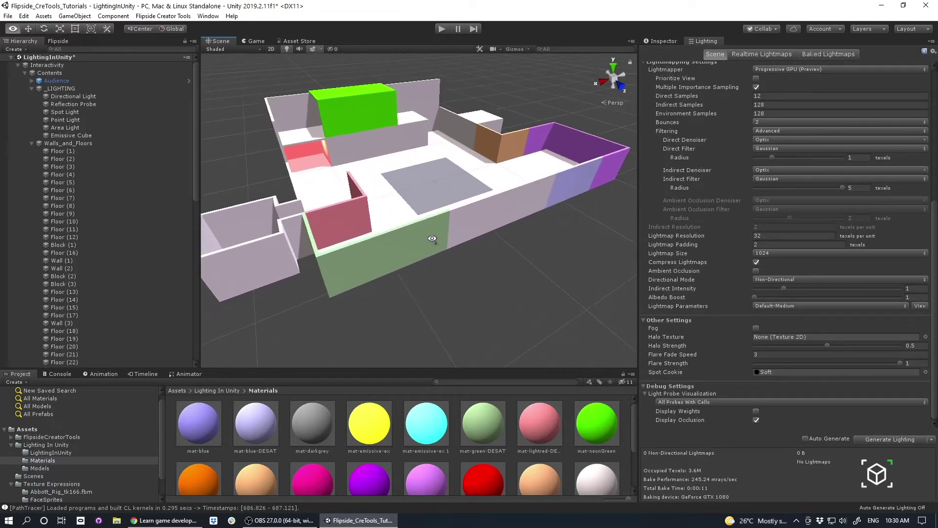
click(498, 133)
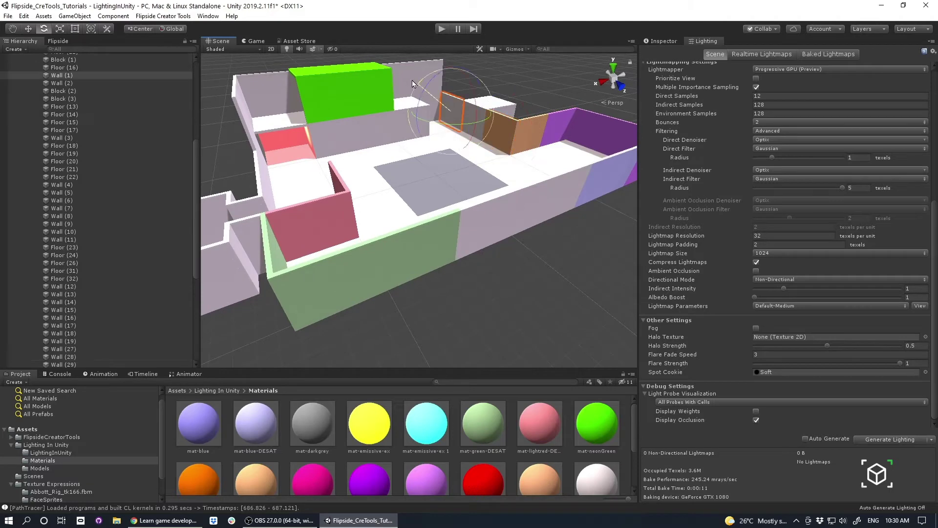
click(425, 235)
click(380, 168)
click(597, 284)
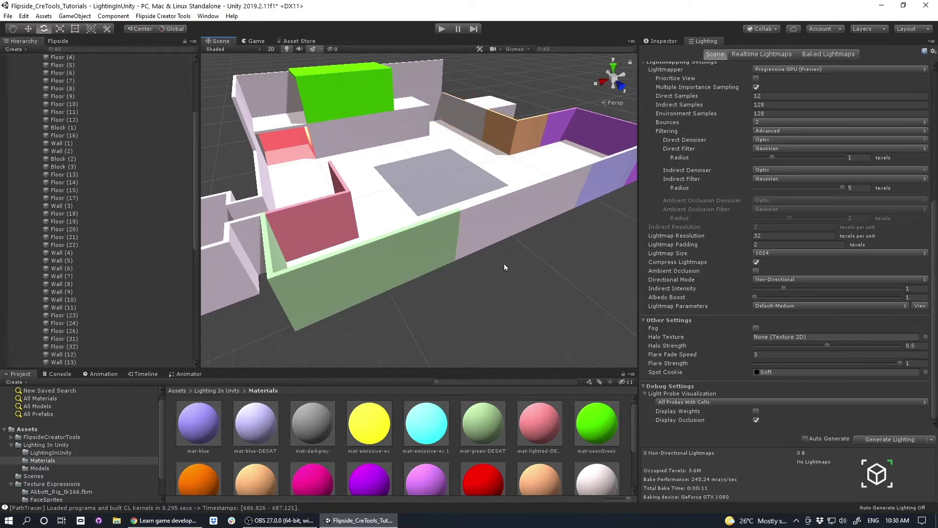
scroll(505, 266, down, 4)
alt+drag(504, 266, 506, 246)
scroll(588, 254, up, 1)
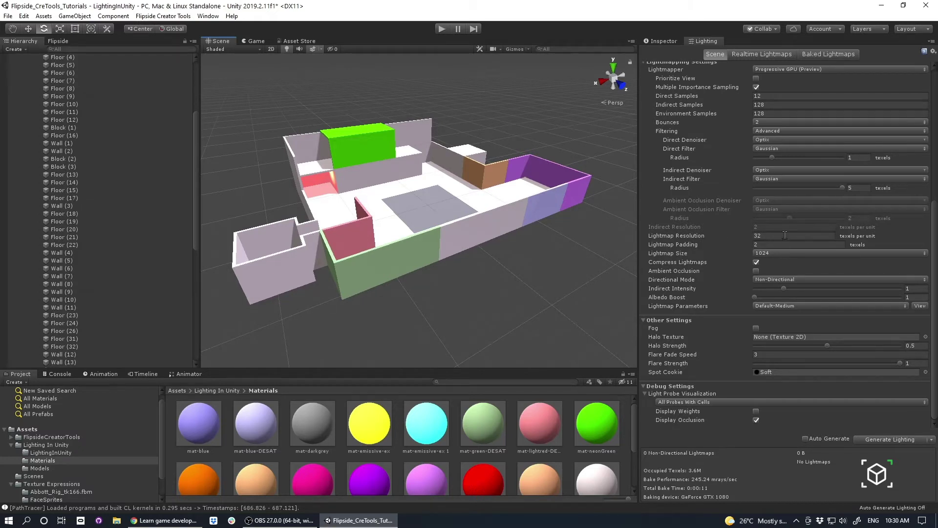
right_drag(450, 230, 475, 229)
scroll(473, 228, up, 4)
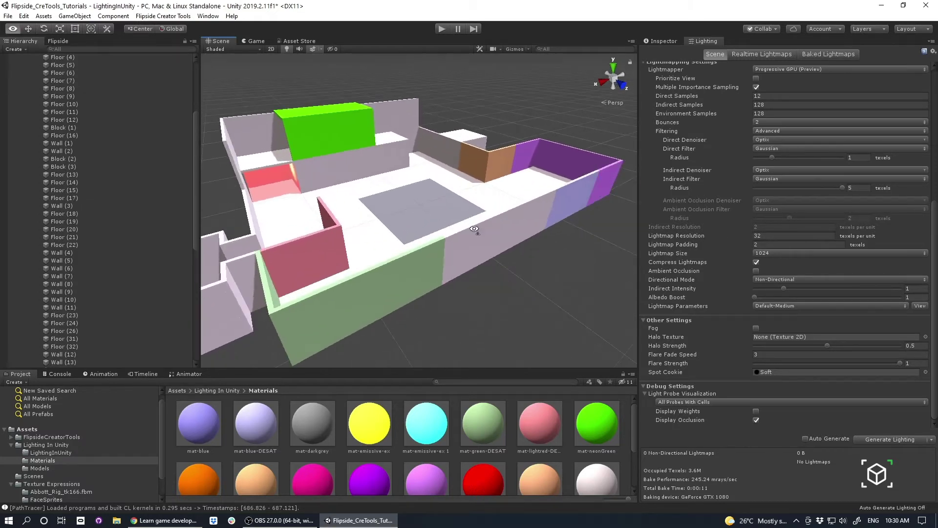
scroll(474, 230, down, 3)
- Try a Lightmap Resolution of 64 texels per unit and a Lightmap Padding of 6 texels, restoring them to 32 and 2
click(776, 236)
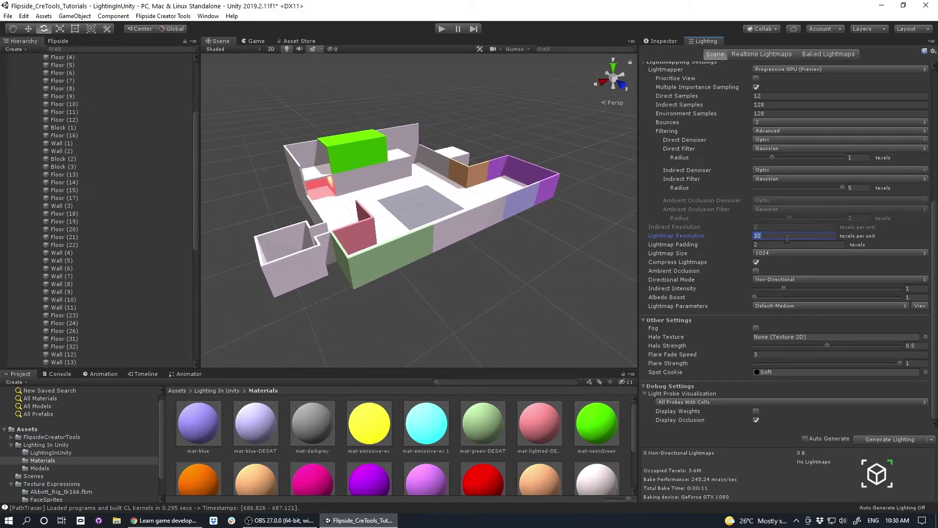
text(64)
alt+drag(494, 247, 488, 225)
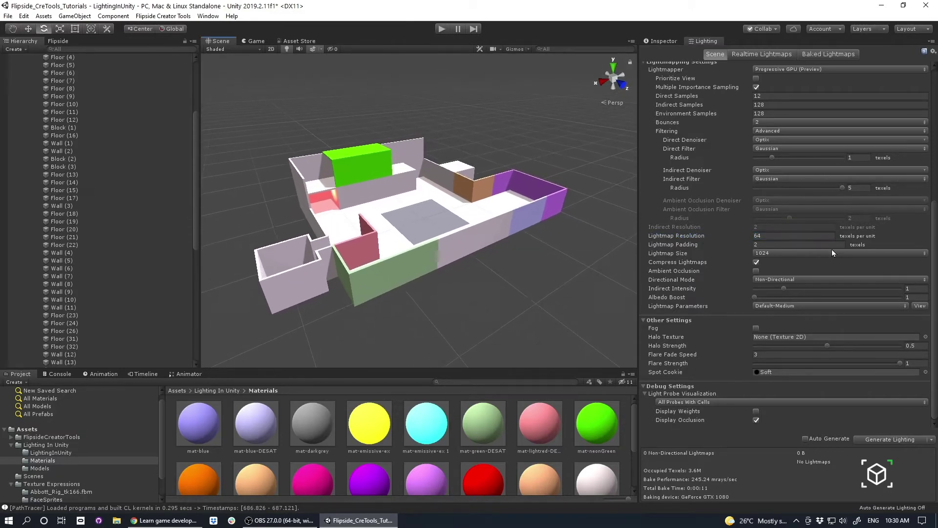
click(788, 234)
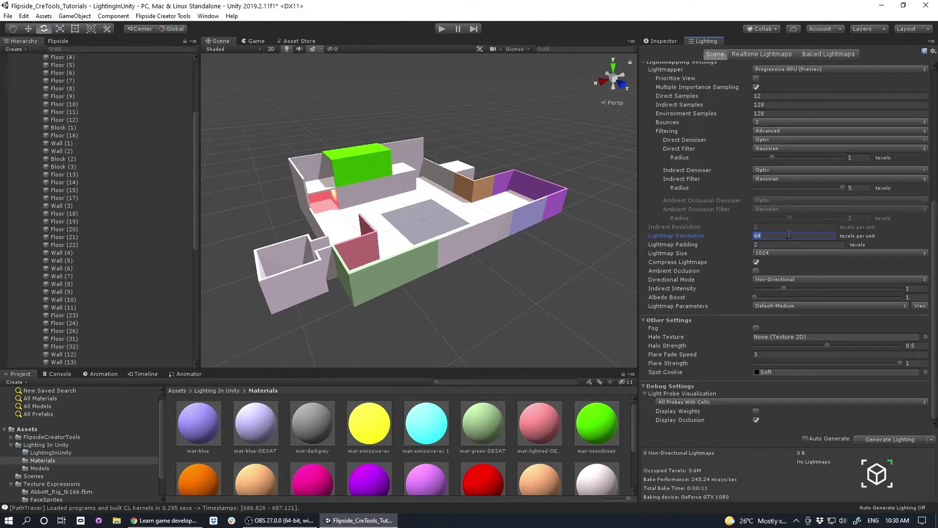
text(32)
click(766, 244)
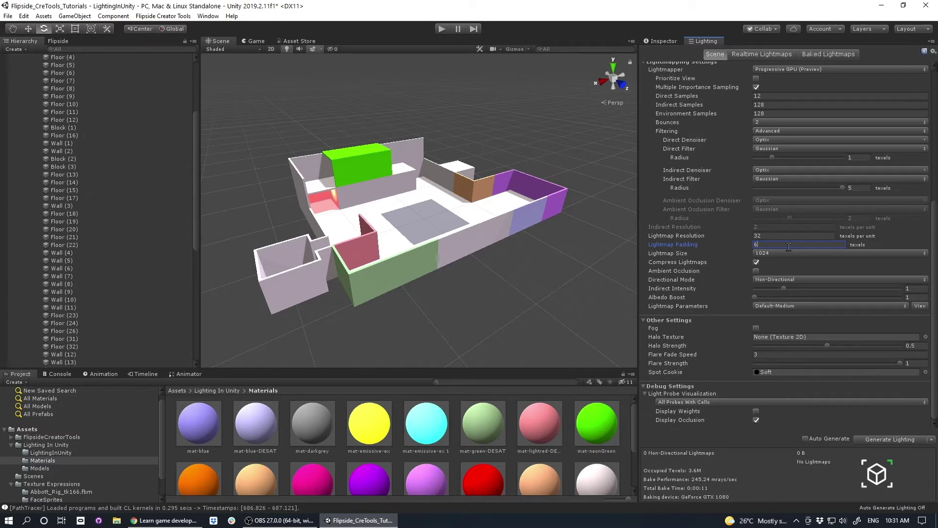
text(2)
- Review the available Lightmap Size options, leaving the setting at 1024
mouse_move(484, 172)
right_down()
mouse_move(472, 192)
mouse_move(471, 183)
right_up()
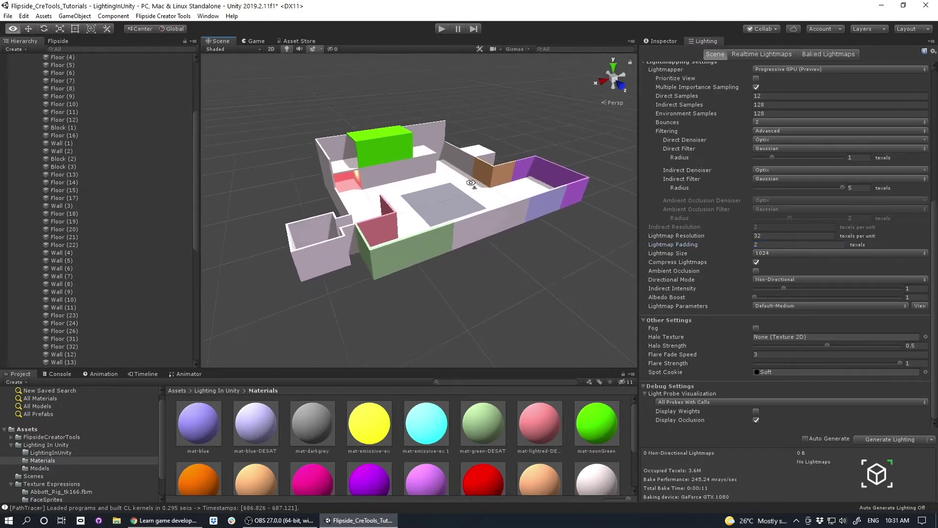
scroll(408, 221, up, 2)
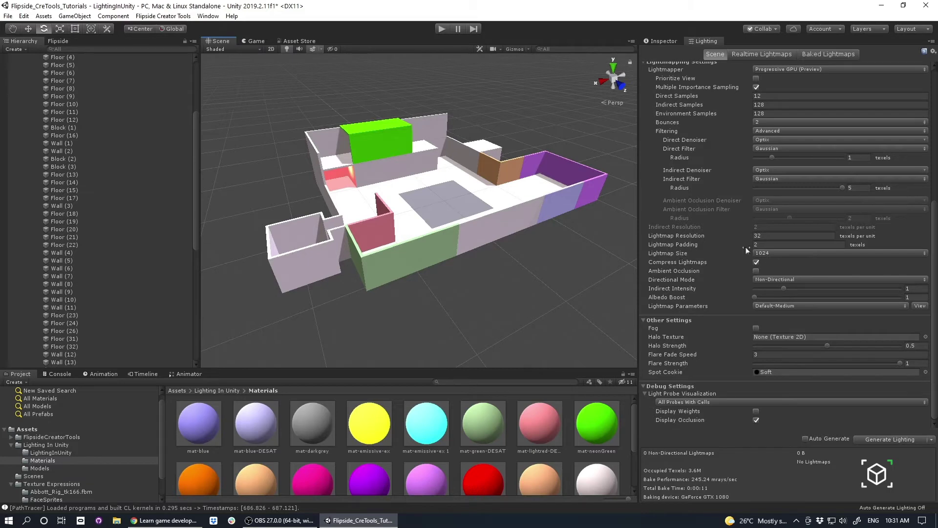
click(765, 255)
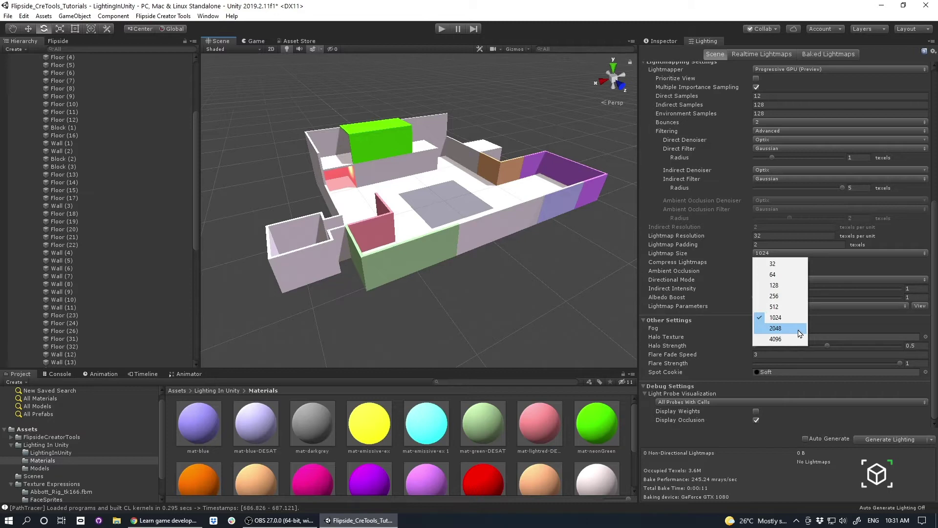
click(464, 193)
- Examine individual floor and wall pieces around the set from several angles, leaving nothing selected
alt+drag(464, 194, 371, 170)
click(371, 170)
click(373, 220)
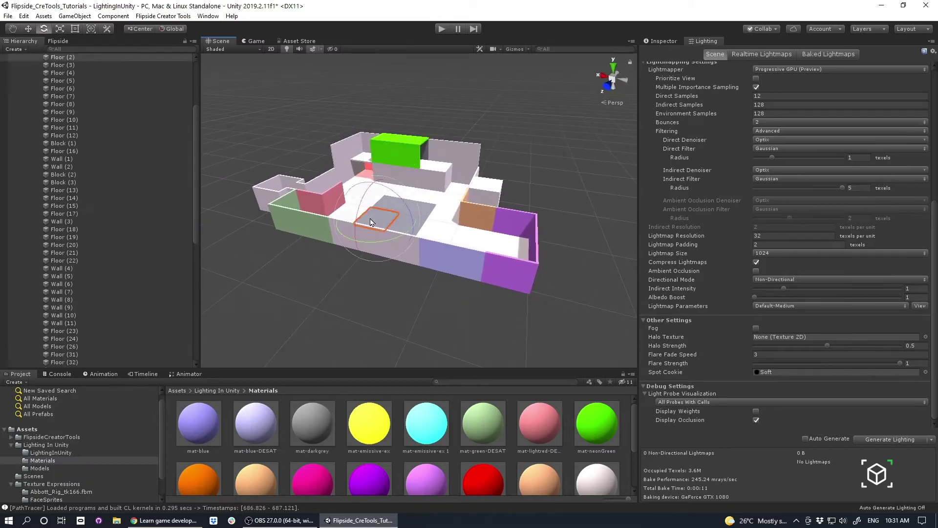
click(503, 273)
click(479, 214)
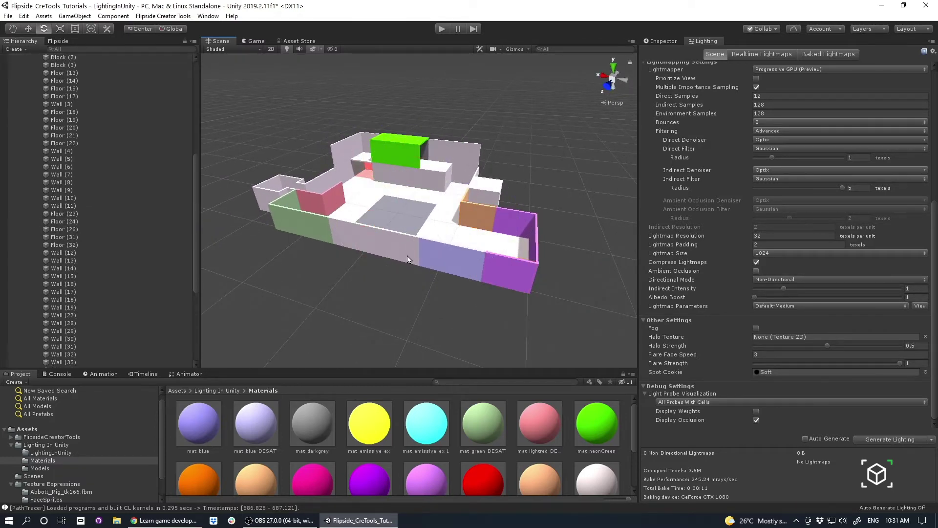
click(323, 206)
click(287, 214)
right_drag(433, 163, 423, 158)
click(417, 318)
click(435, 262)
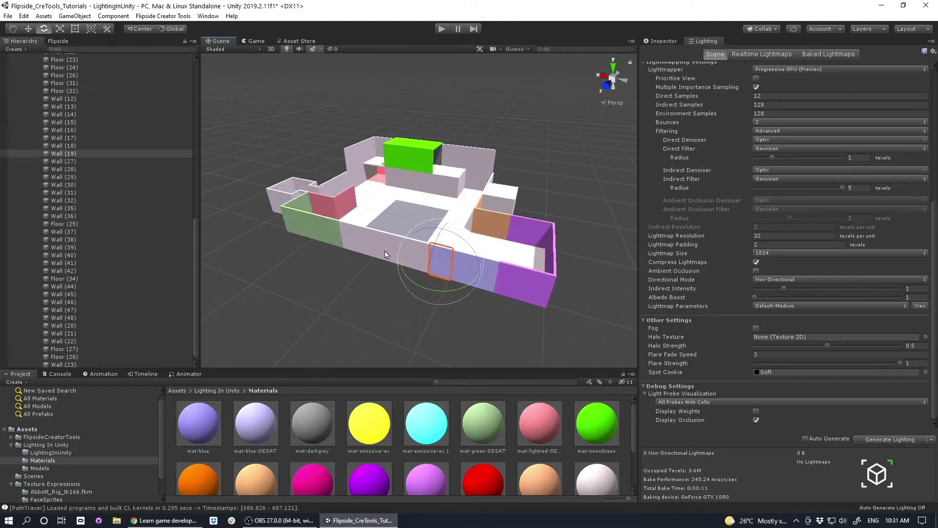
click(328, 238)
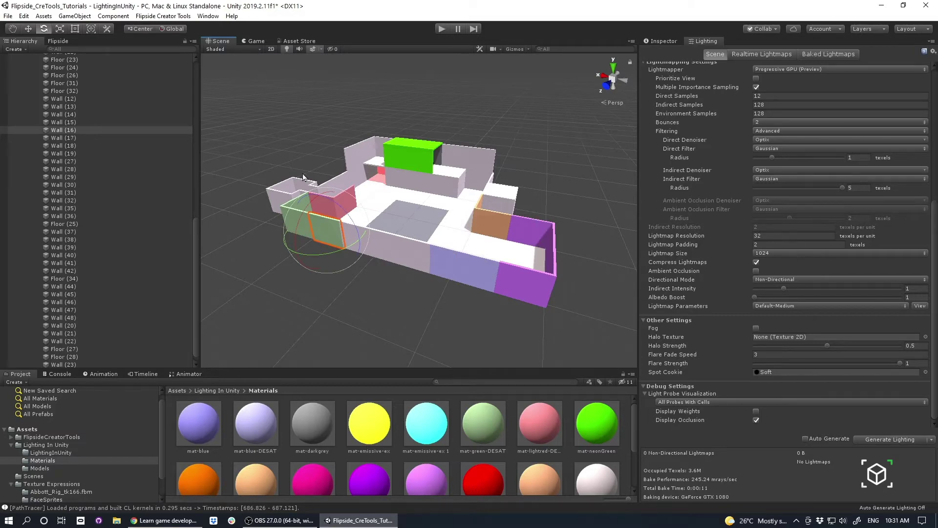
click(516, 128)
scroll(520, 152, up, 3)
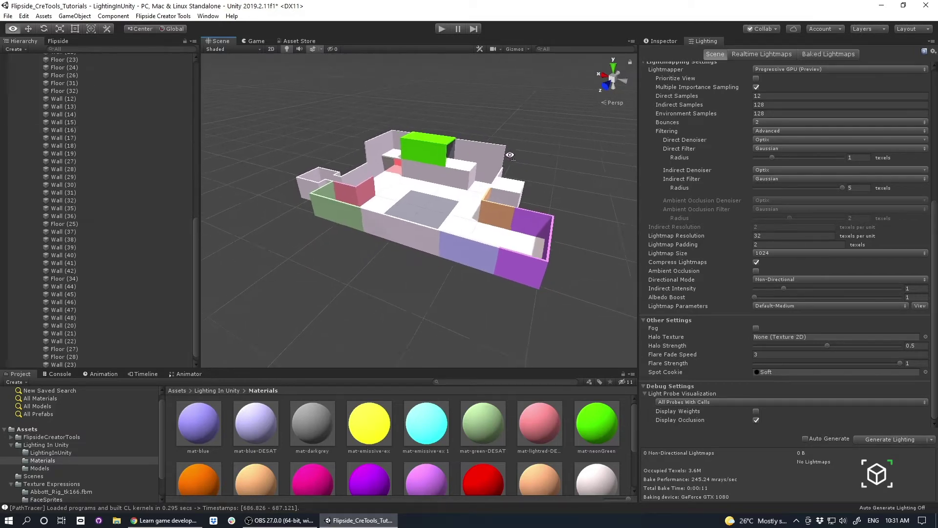
- Try Lightmap Sizes of 2048 and 512, restoring the setting to 1024
click(766, 254)
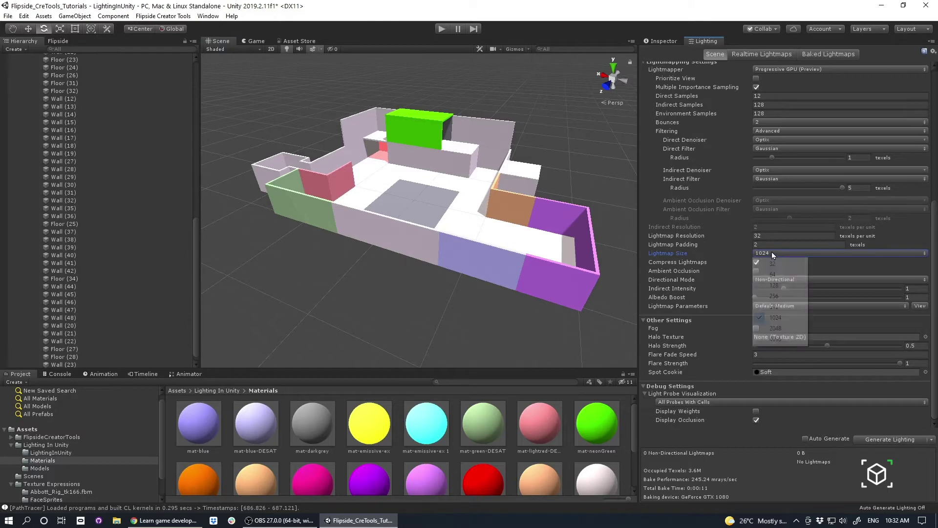
click(792, 329)
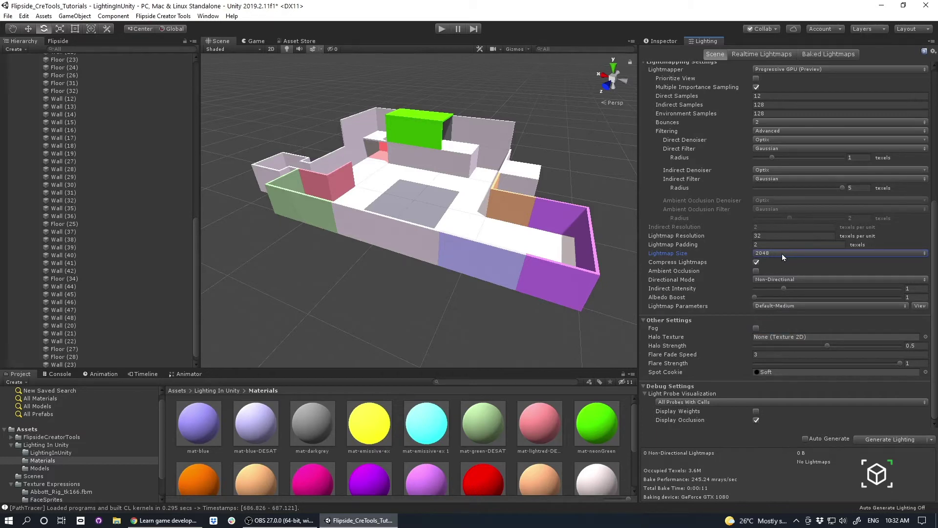
click(781, 254)
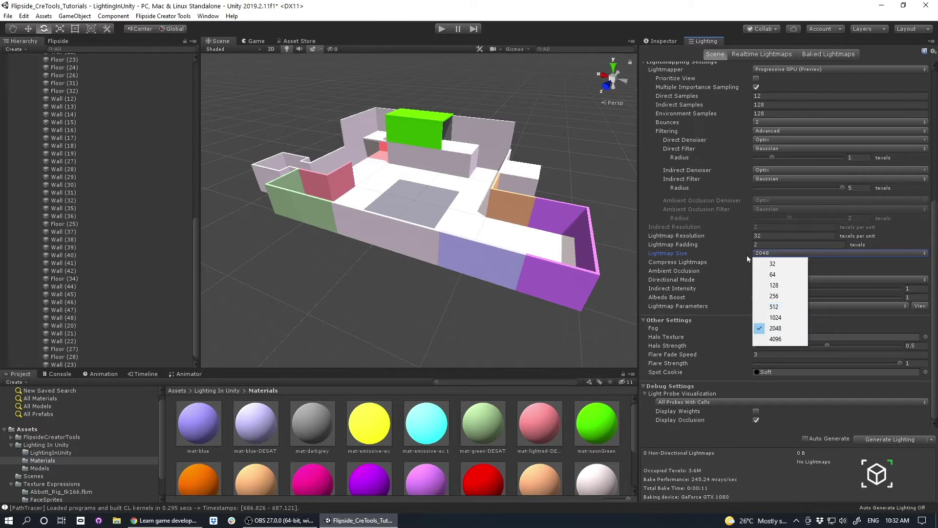
click(787, 312)
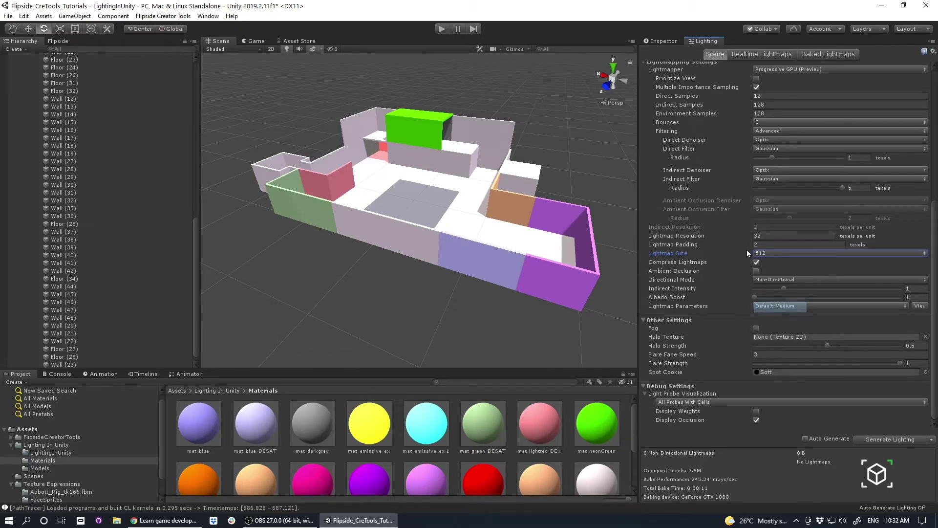
click(778, 253)
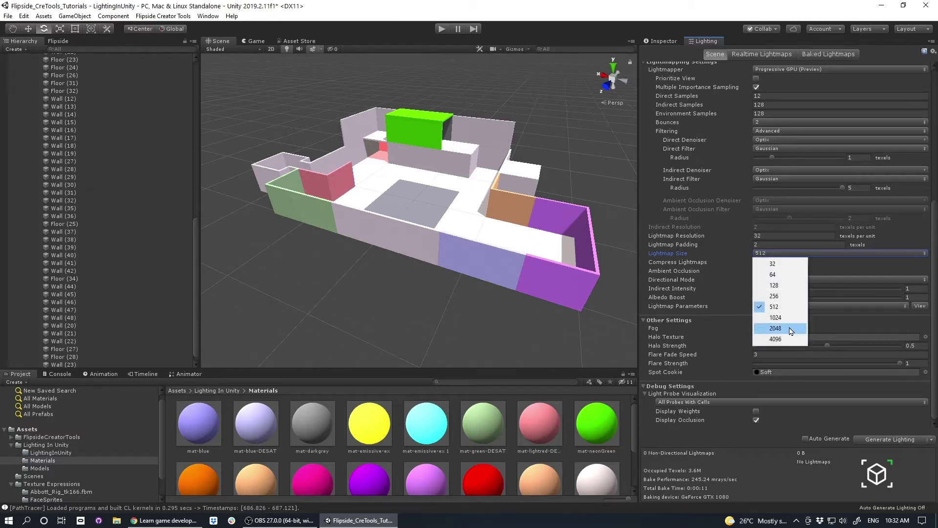
click(792, 319)
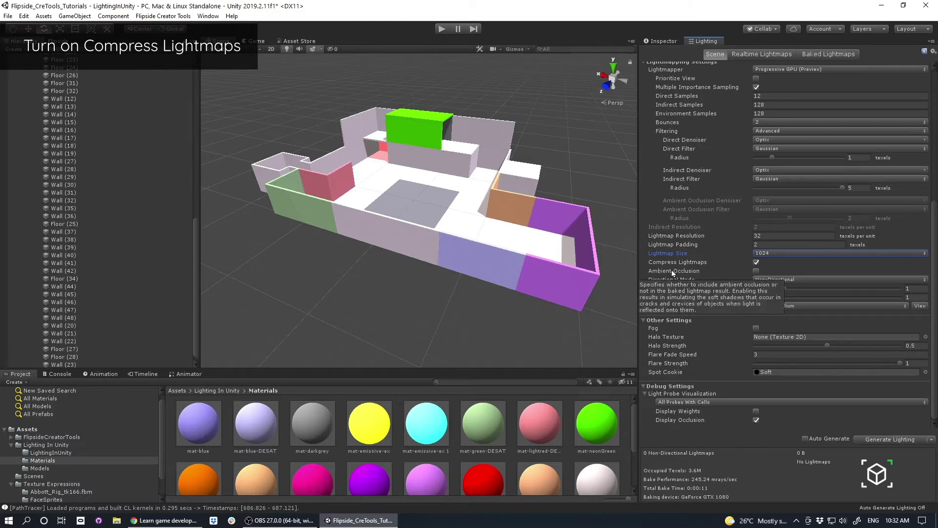
- Try enabling Ambient Occlusion, turn it back off, and examine the corners between walls and floors up close
click(756, 271)
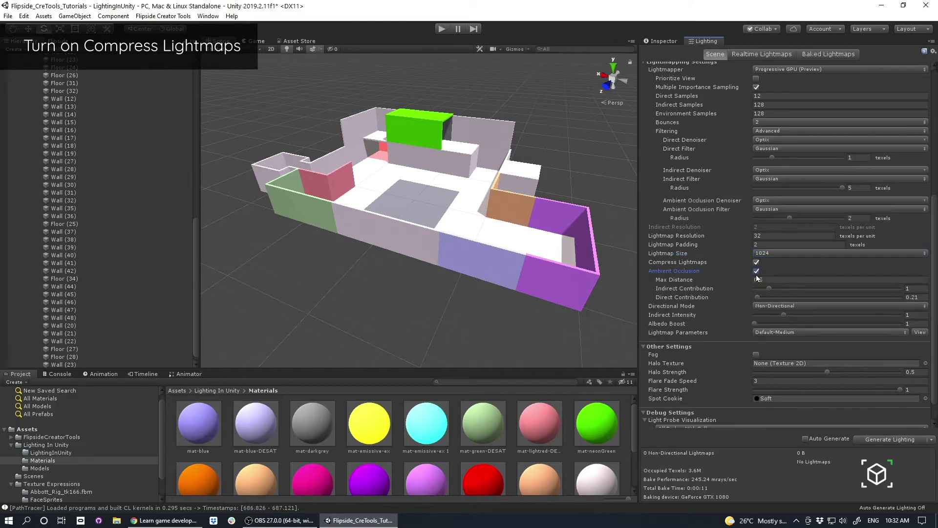
click(756, 272)
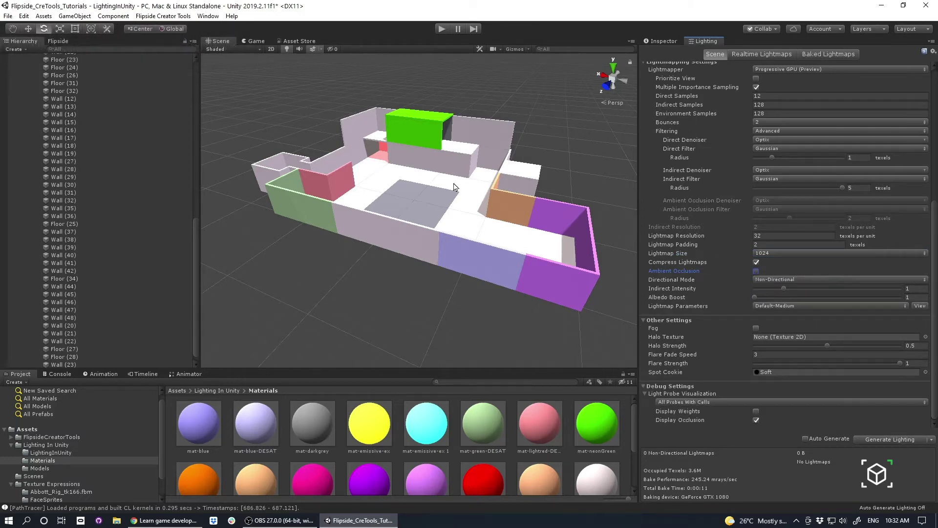
right_drag(454, 184, 567, 266)
key(w)
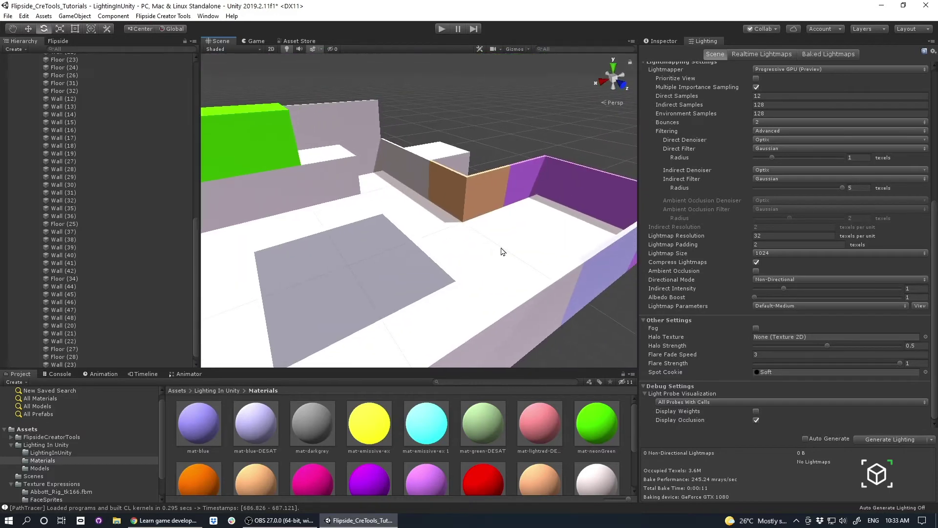
right_drag(503, 252, 490, 234)
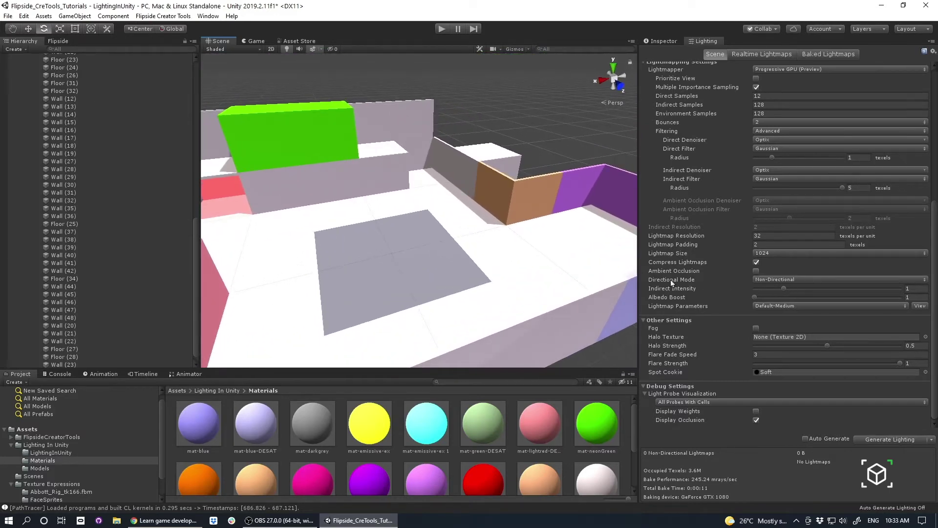
- Review the Directional Mode options, keeping Non-Directional, and look over the whole set
click(786, 280)
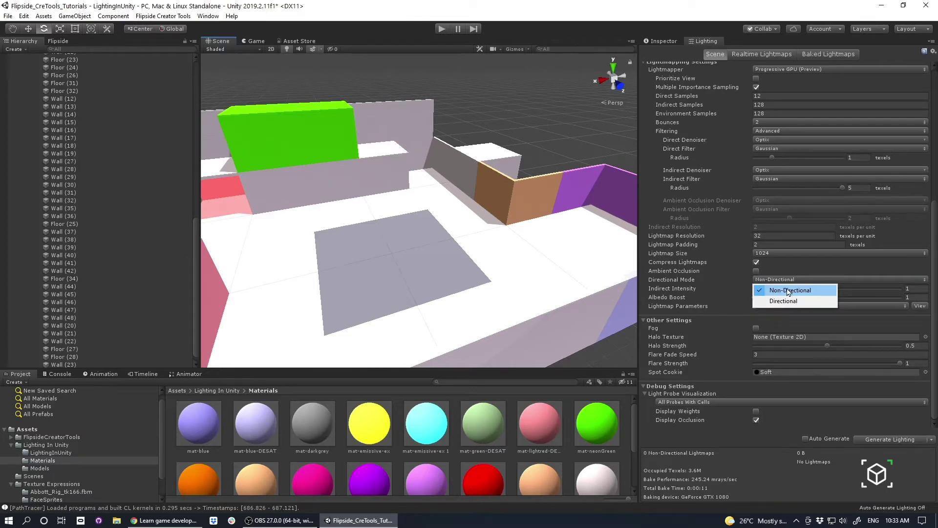
click(787, 292)
key(s)
right_drag(489, 222, 380, 237)
key(d)
key(w)
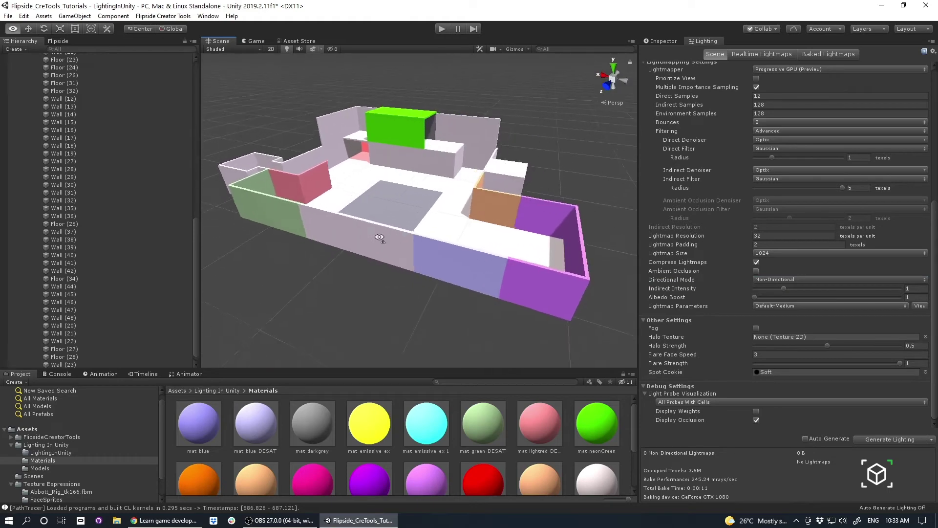
alt+drag(379, 238, 376, 238)
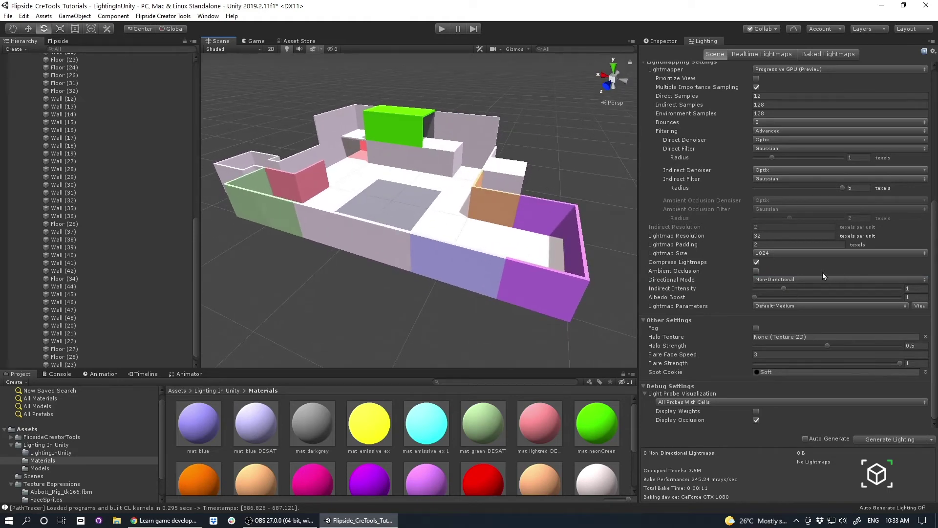
- Try the Directional option for Directional Mode while viewing the set, and restore it to Non-Directional
click(808, 279)
click(794, 299)
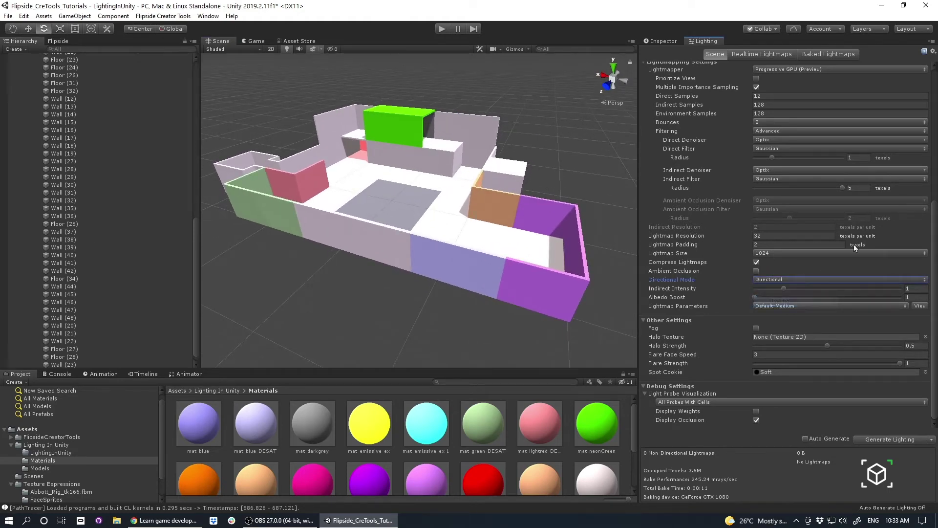
scroll(453, 254, up, 3)
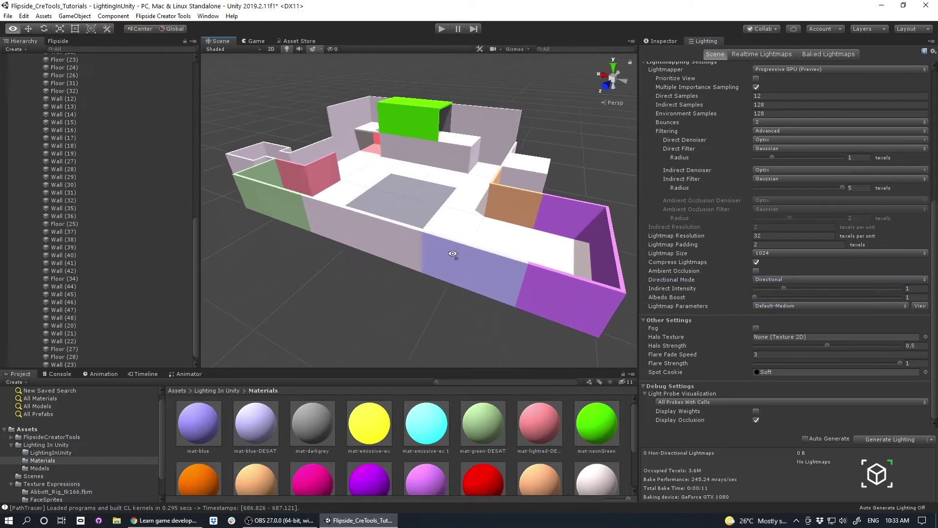
key(s)
mouse_move(489, 168)
right_down()
mouse_move(490, 141)
mouse_move(484, 173)
right_up()
key(s)
right_drag(394, 229, 401, 247)
key(w)
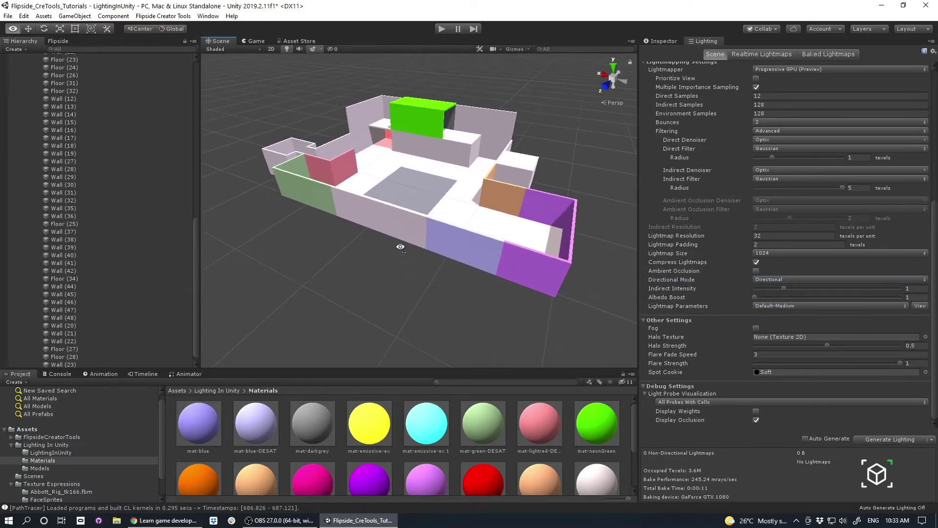
click(789, 281)
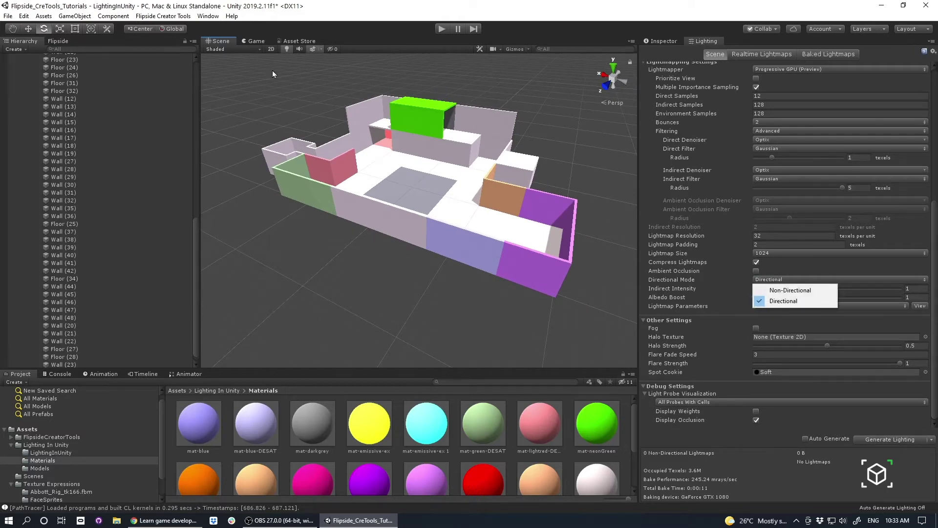
click(785, 291)
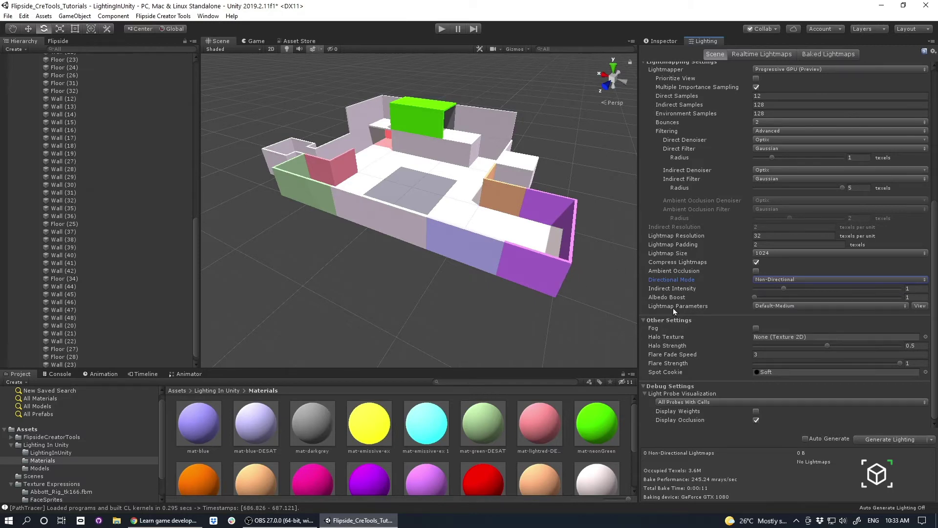
- Review the Lightmap Parameters presets and the details of Default-Medium, keeping that preset for the scene
click(796, 307)
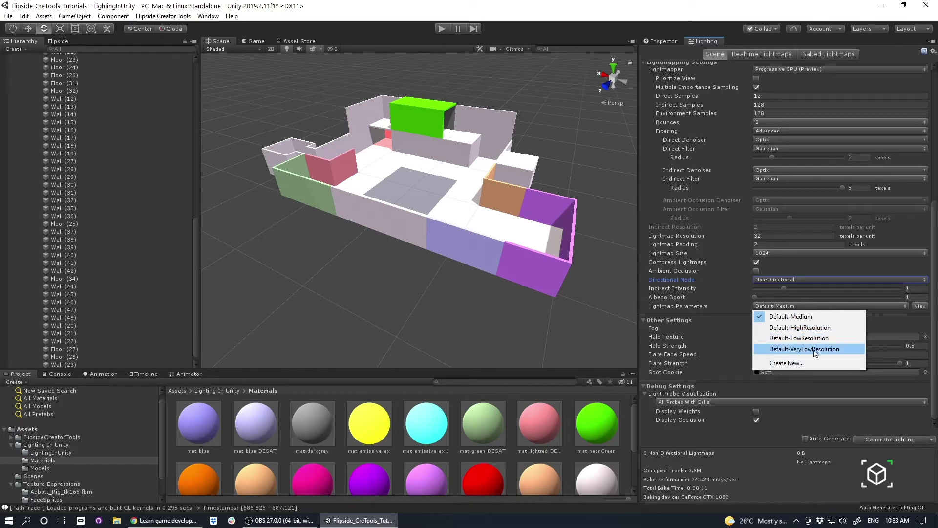
click(795, 317)
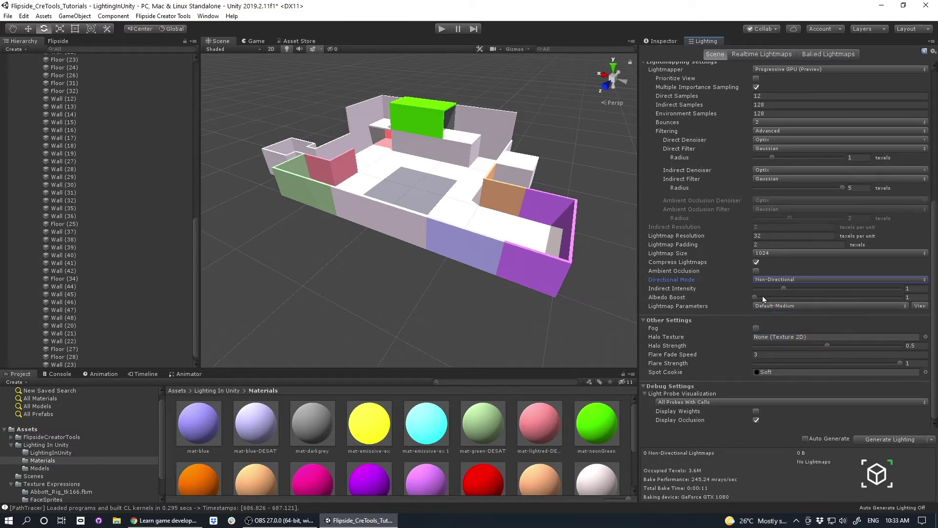
click(919, 307)
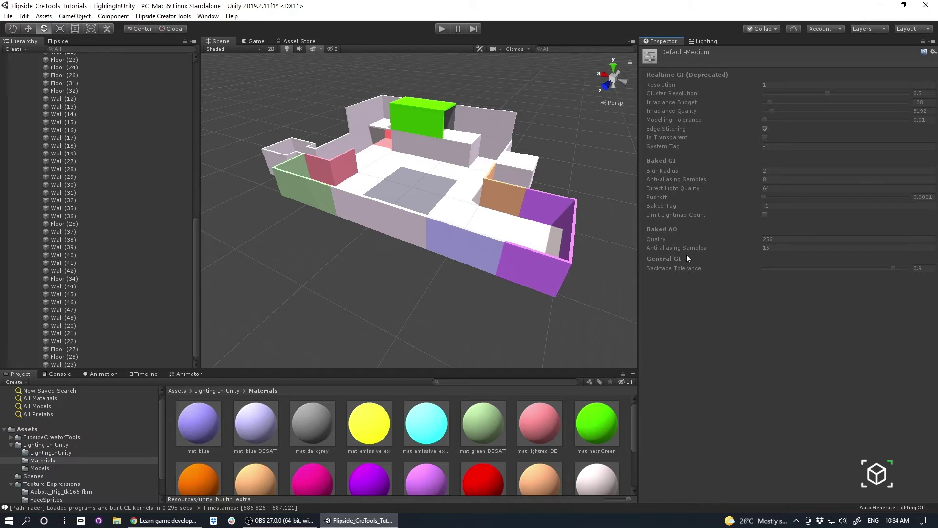
click(705, 41)
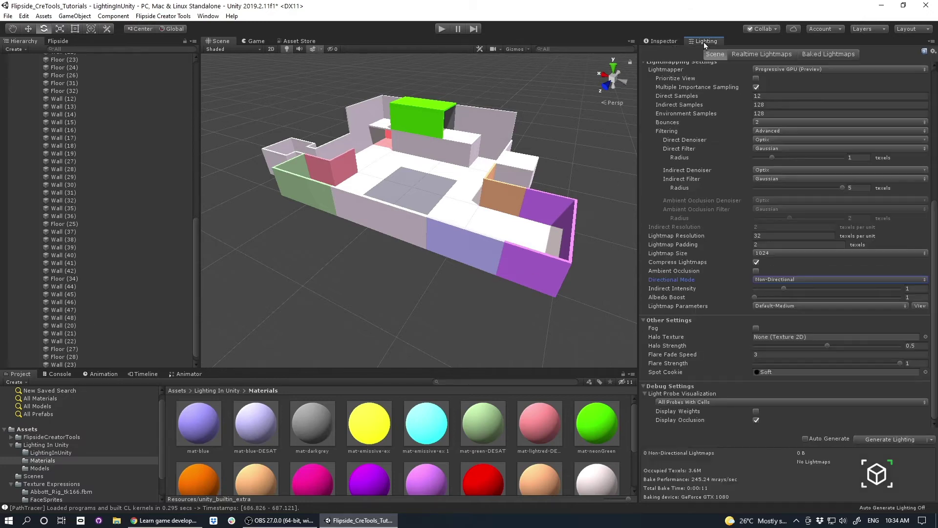
click(781, 305)
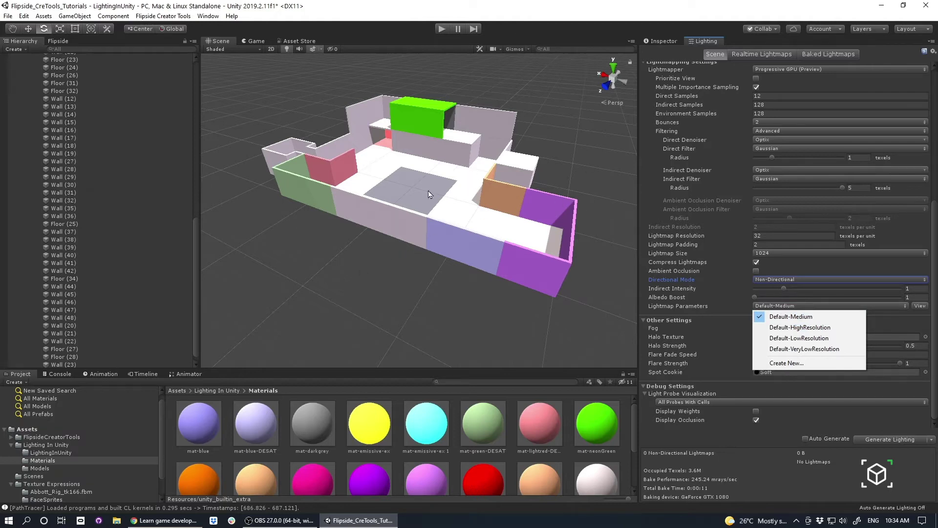
click(800, 321)
key(s)
right_drag(511, 266, 510, 253)
key(w)
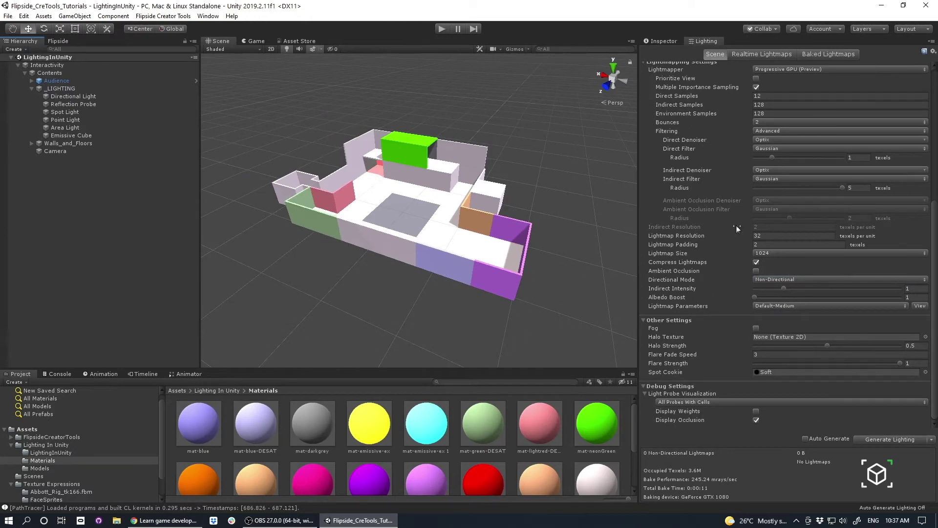
key(s)
right_drag(539, 197, 542, 200)
key(w)
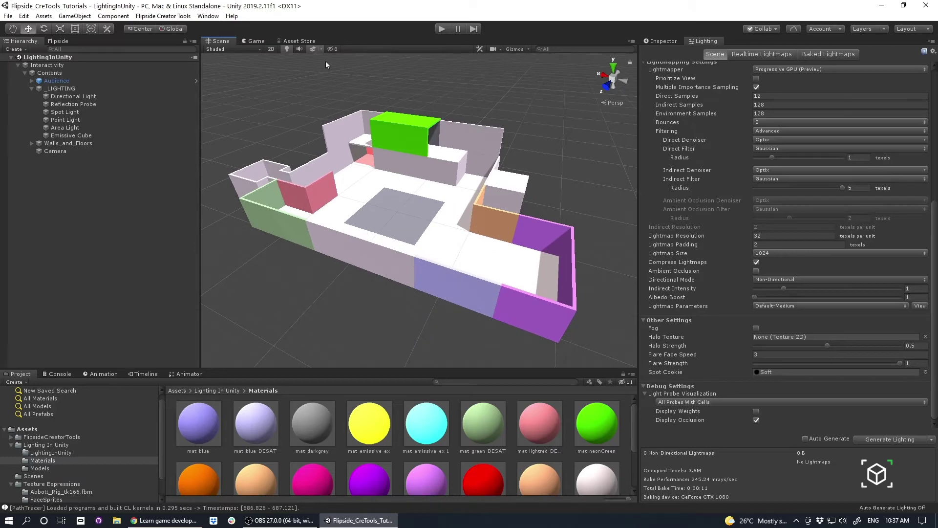
- Turn on the scene gizmos, select the Directional Light and frame it in the scene view
click(514, 51)
key(w)
right_drag(480, 132, 447, 168)
click(73, 97)
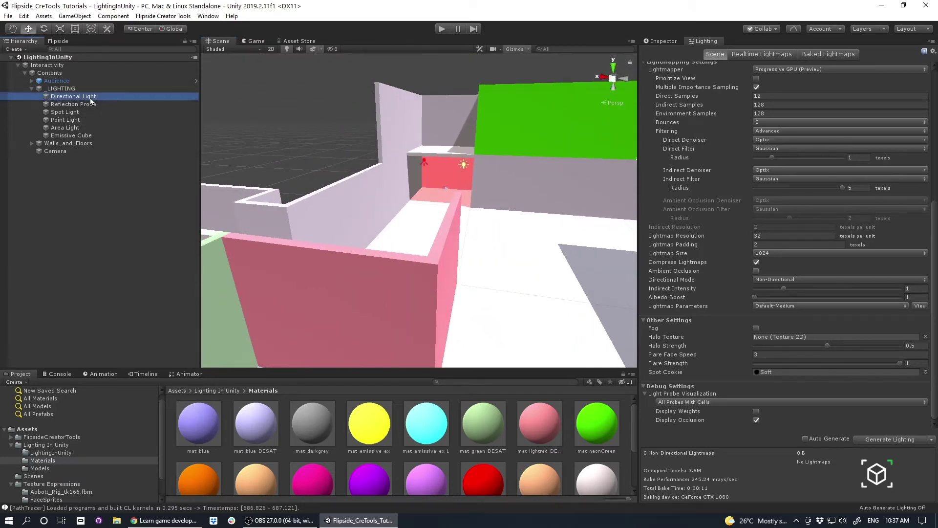
key(f)
alt+drag(495, 218, 569, 210)
scroll(574, 196, up, 6)
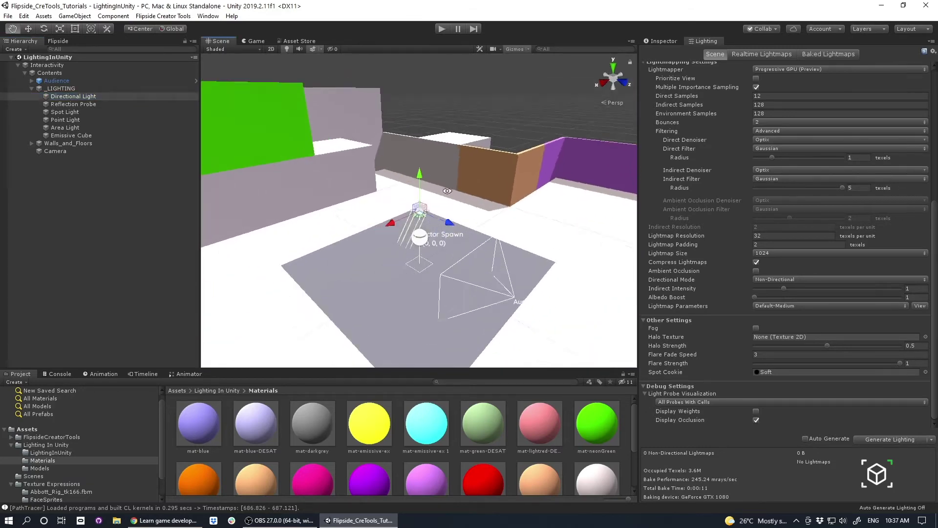
- Reselect the Directional Light in the scene and set its Mode to Realtime
alt+drag(576, 171, 591, 160)
alt+drag(507, 182, 418, 229)
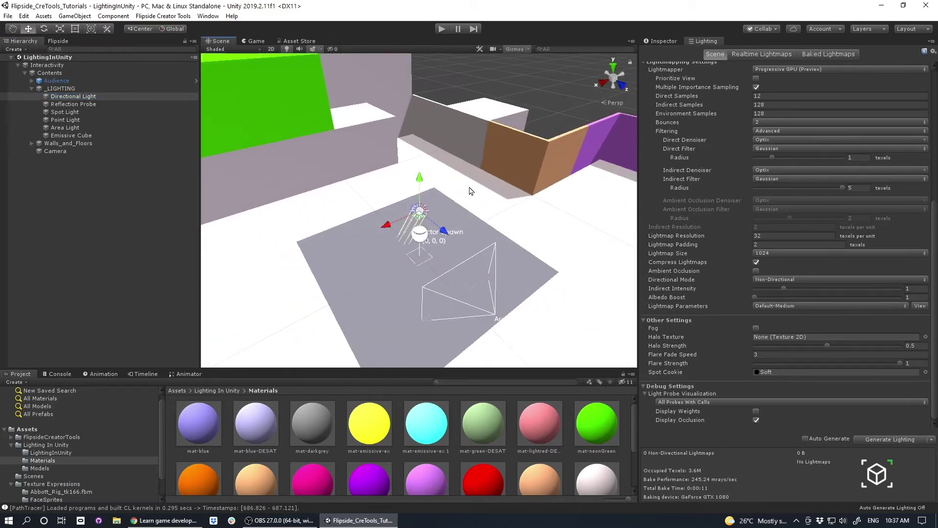
click(506, 179)
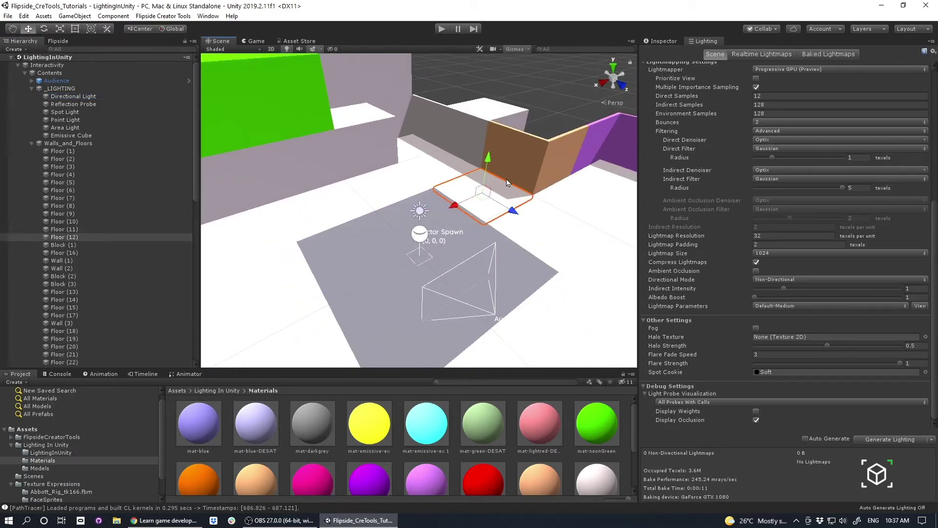
click(419, 211)
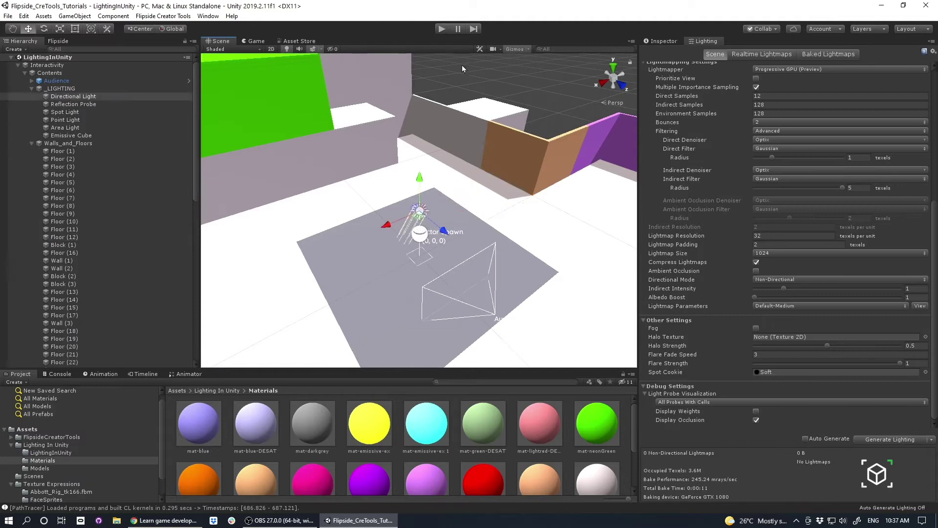
click(650, 41)
click(766, 146)
click(777, 157)
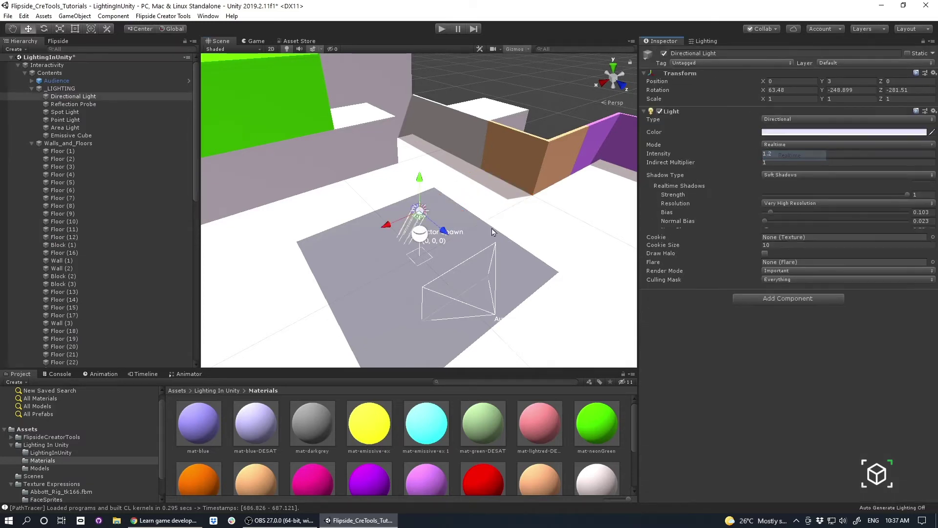
- Set the Directional Light's Mode to Baked
right_drag(493, 230, 575, 235)
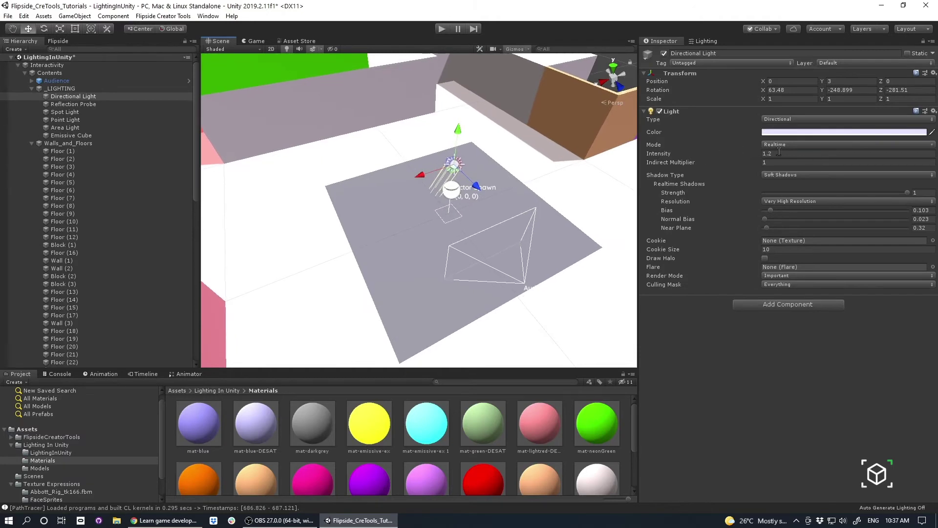
key(e)
drag(447, 186, 475, 191)
middle_drag(485, 203, 482, 235)
scroll(482, 235, up, 8)
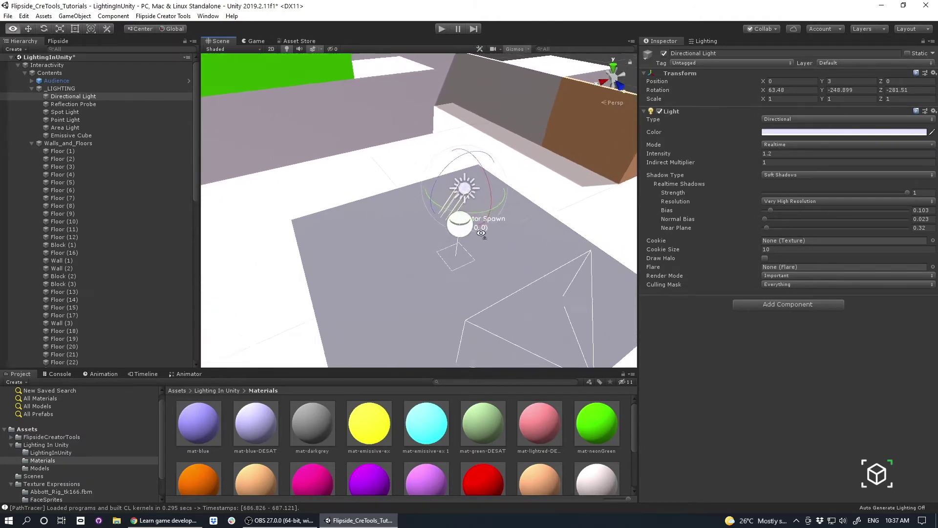
middle_drag(576, 222, 478, 226)
right_drag(432, 209, 361, 179)
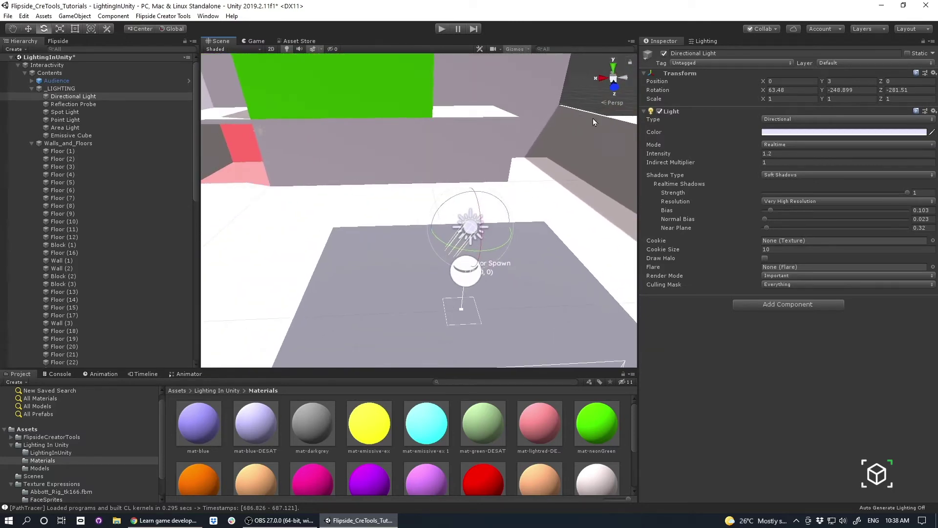
click(779, 145)
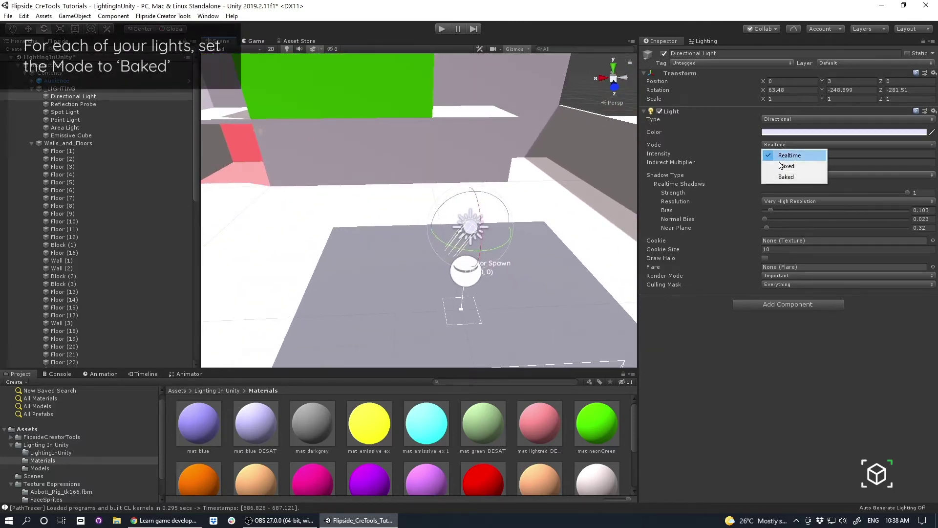
click(781, 177)
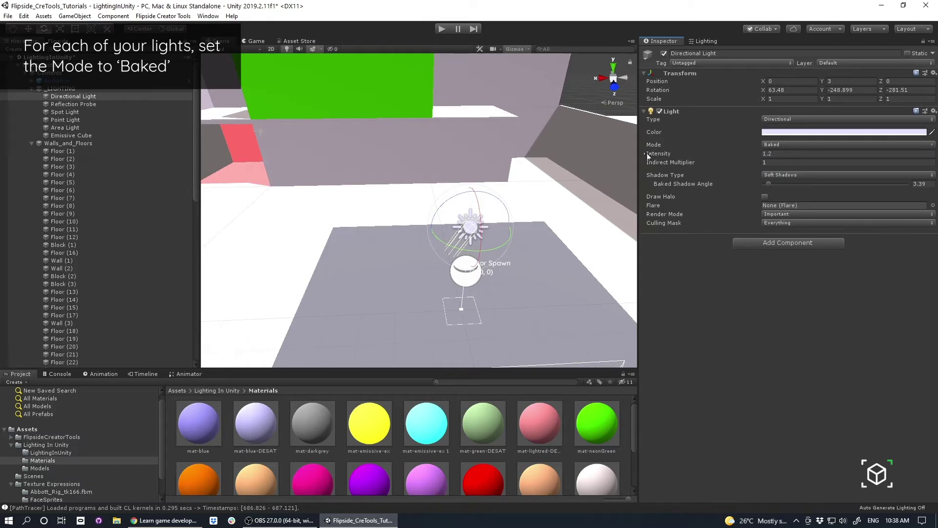
- Experiment with the Directional Light's Baked Shadow Angle and set it to 1
right_drag(455, 191, 637, 174)
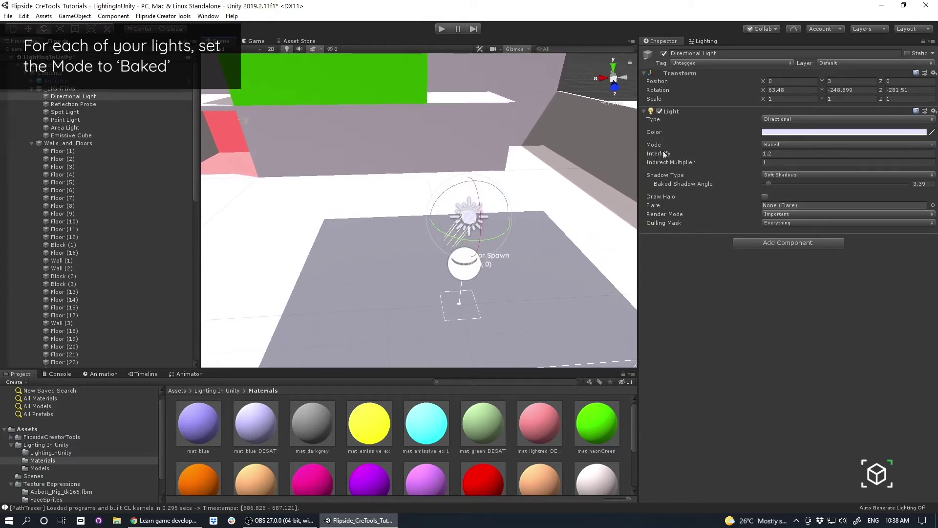
drag(665, 163, 668, 167)
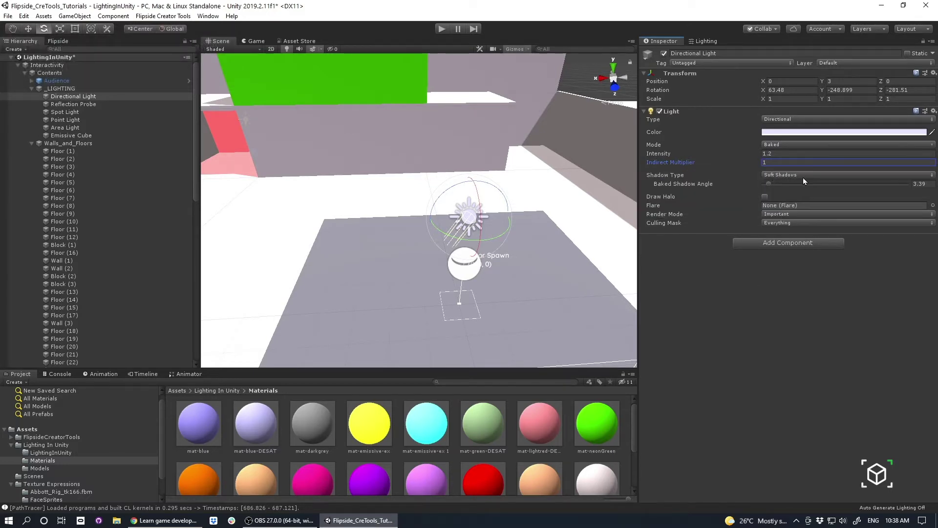
right_drag(566, 239, 418, 258)
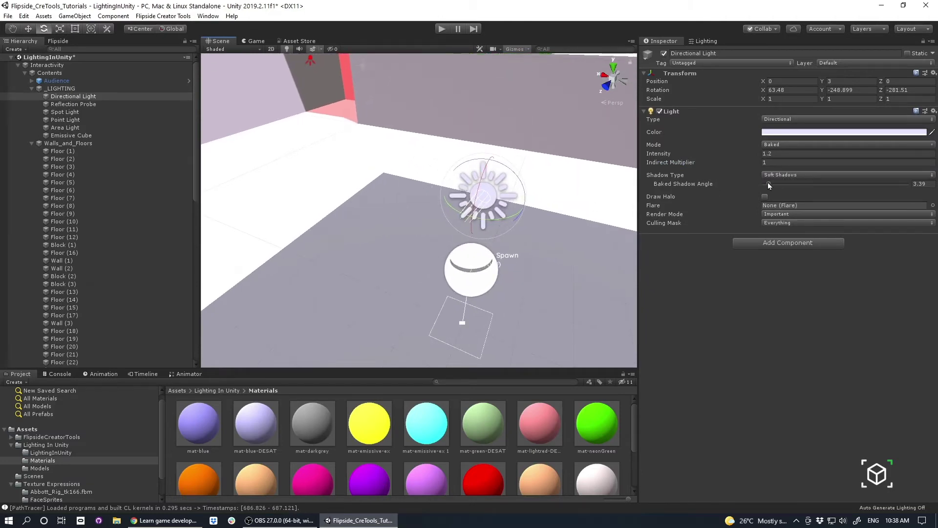
drag(769, 183, 767, 186)
scroll(508, 228, down, 6)
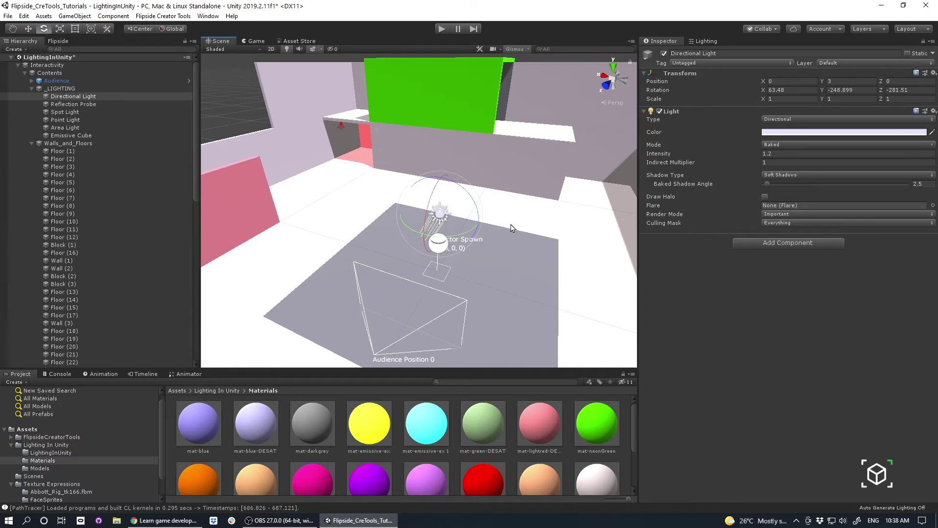
click(928, 184)
drag(772, 189, 791, 184)
click(929, 184)
key(BackSpace)
- Review the Directional Light's Render Mode options and set it to Not Important
right_drag(389, 240, 494, 230)
key(s)
key(w)
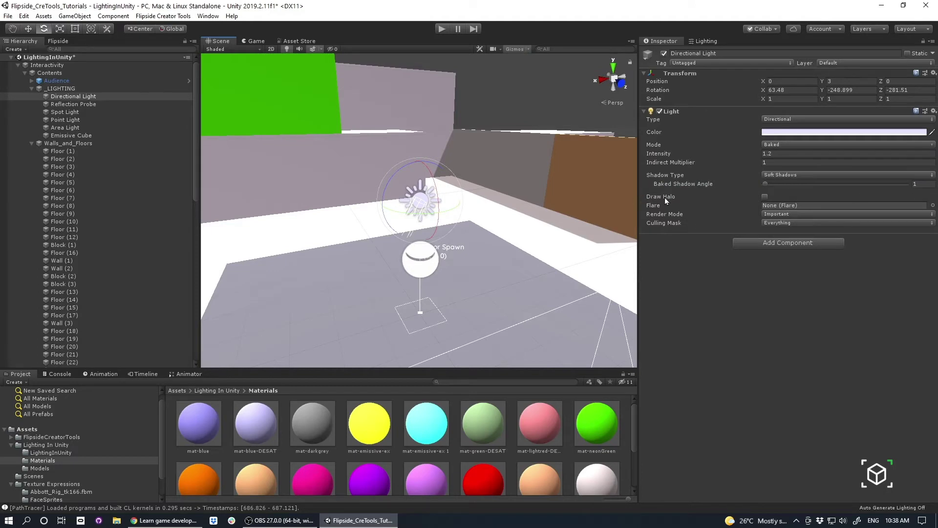
click(783, 214)
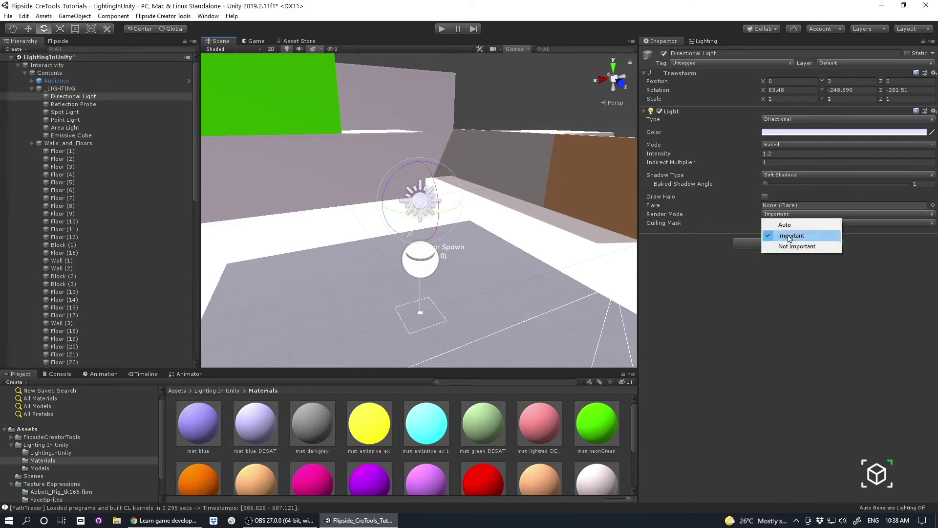
click(732, 335)
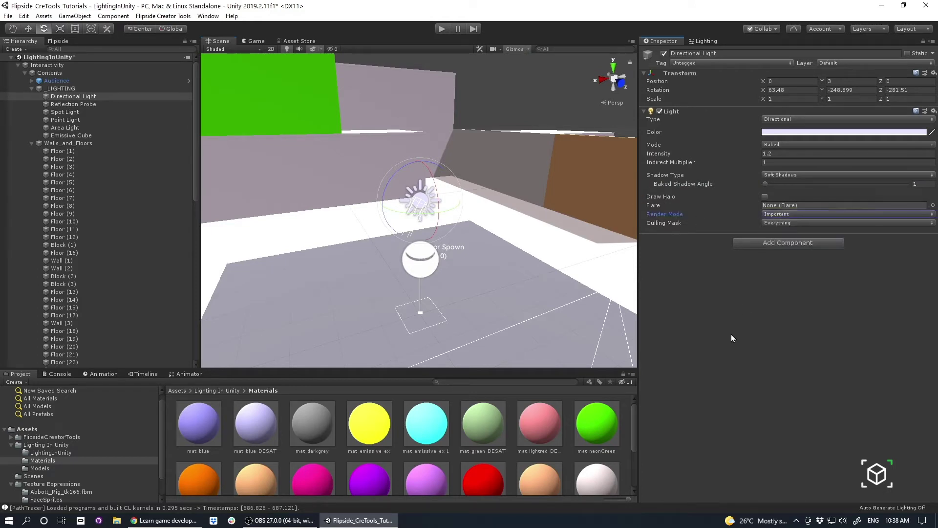
click(782, 215)
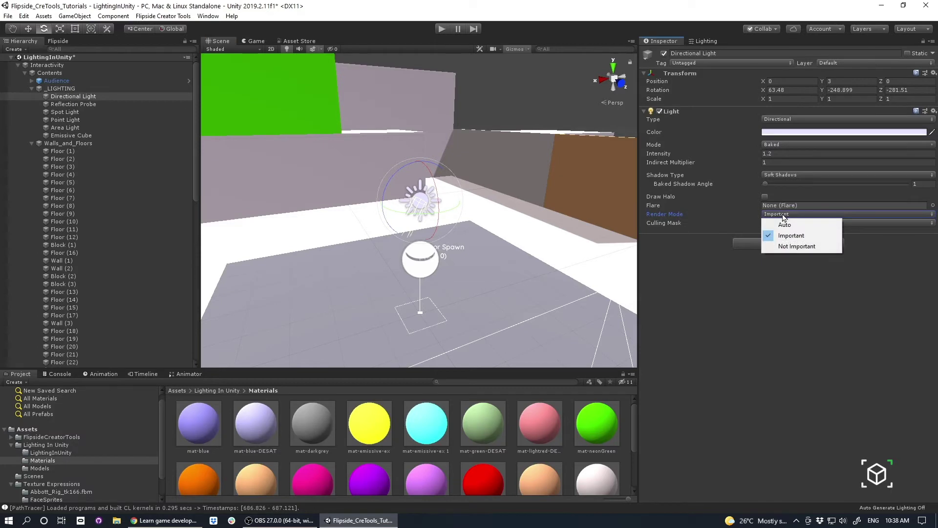
click(792, 248)
alt+drag(430, 211, 408, 198)
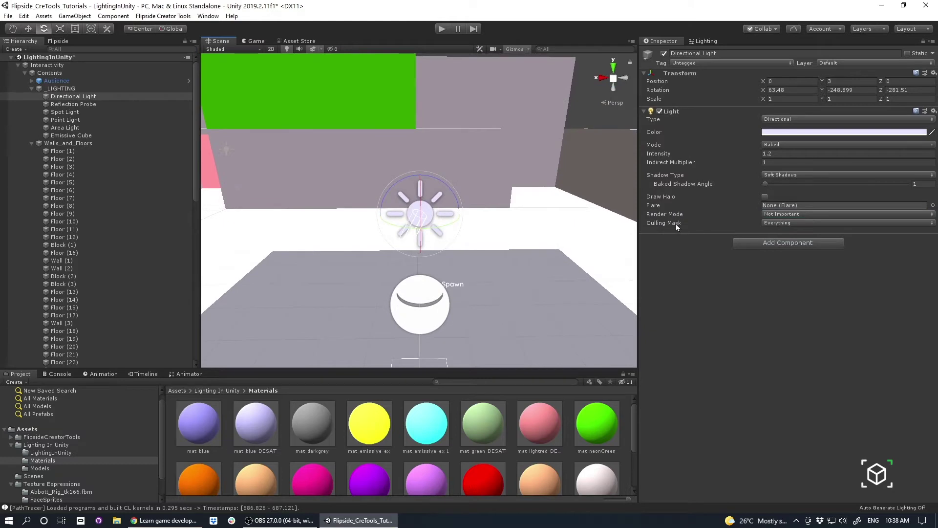
- Review the Directional Light's Culling Mask options and look over the light's position within the set
click(815, 223)
click(681, 281)
right_drag(493, 229, 456, 264)
key(s)
key(w)
key(s)
key(d)
key(d)
key(a)
key(a)
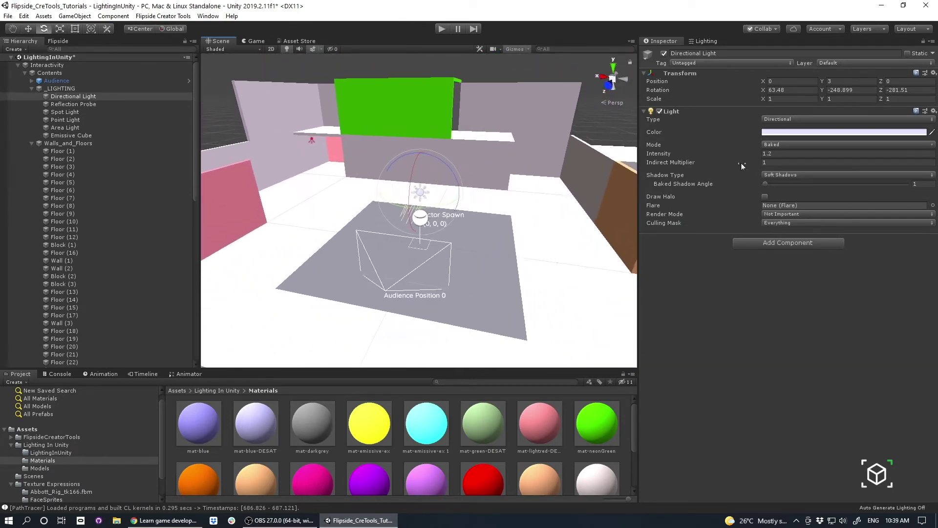
key(w)
right_drag(364, 208, 367, 207)
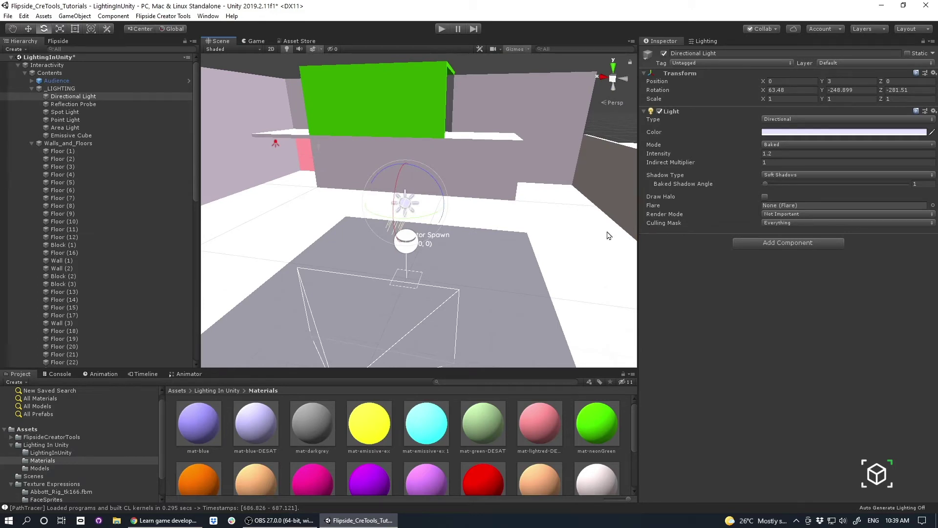
- Rotate the Directional Light to about X 51.7, Y -227.9, Z -256.1 to change the direction it shines
key(s)
right_drag(328, 162, 445, 168)
key(w)
key(a)
key(s)
drag(443, 173, 433, 191)
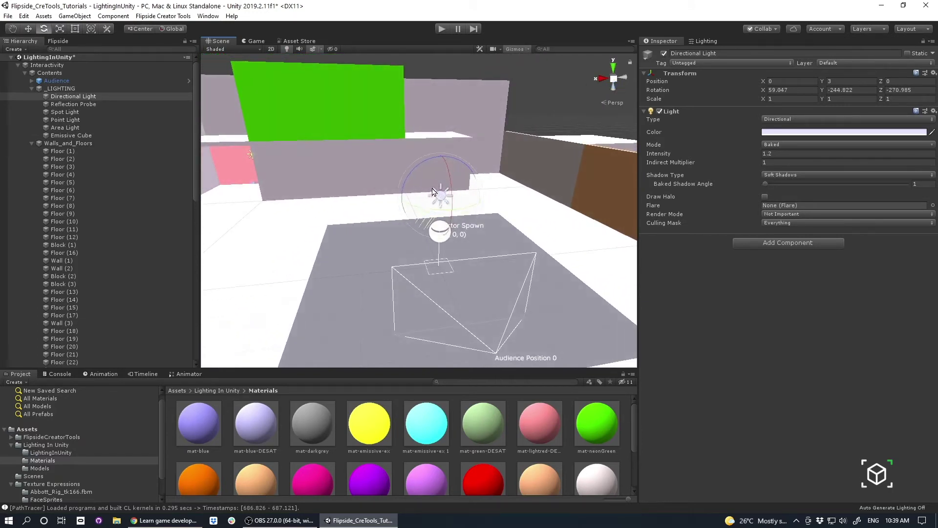
key(s)
right_drag(424, 214, 370, 186)
key(w)
key(d)
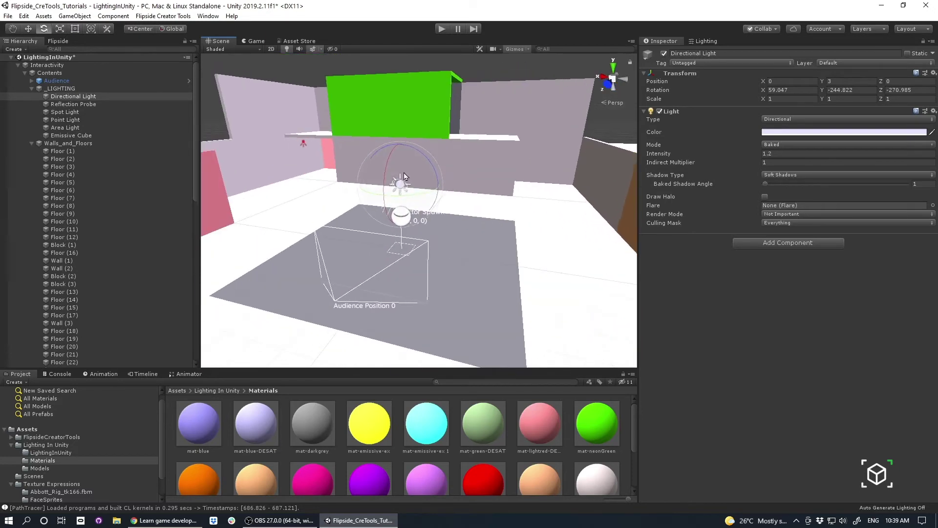
drag(404, 172, 401, 178)
right_drag(408, 178, 402, 176)
key(d)
key(s)
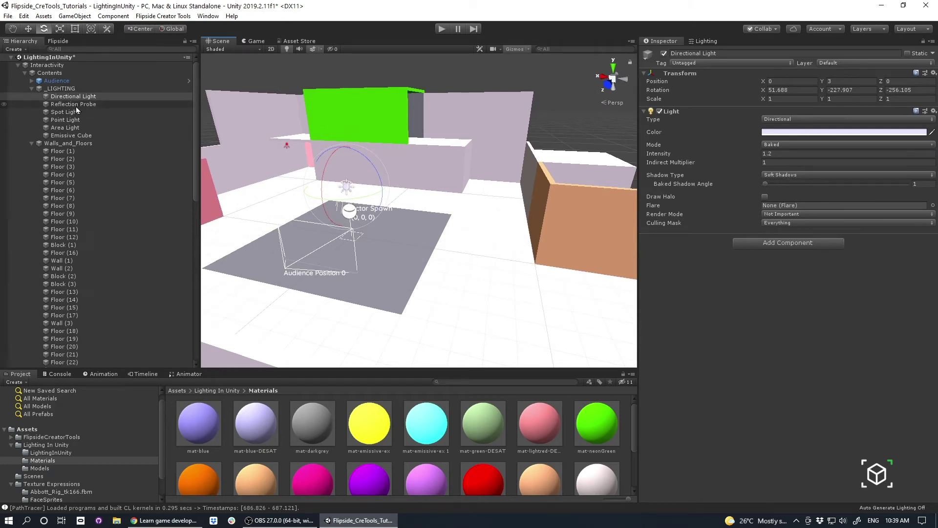
- Select and frame the red Spot Light, and rotate it slightly to about X 138.8, Y 29.1, Z 10.5
right_drag(385, 183, 313, 163)
key(w)
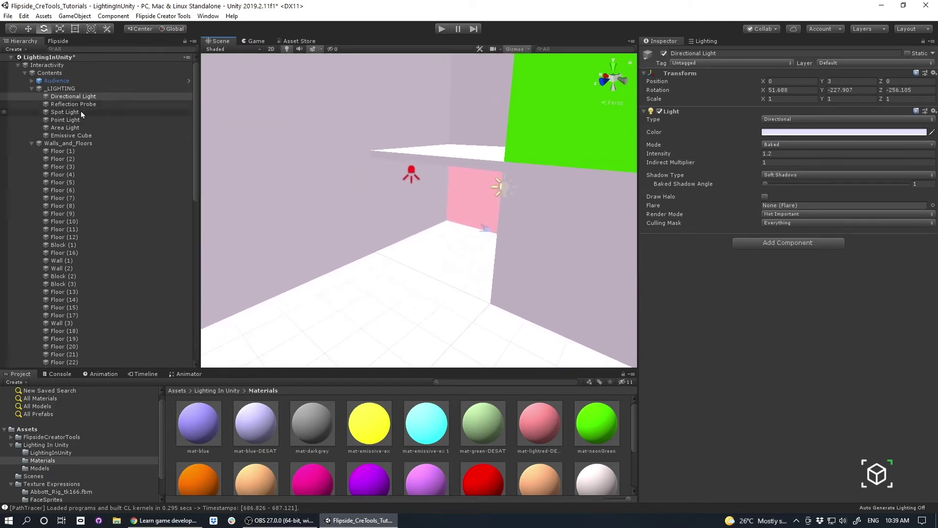
double_click(80, 112)
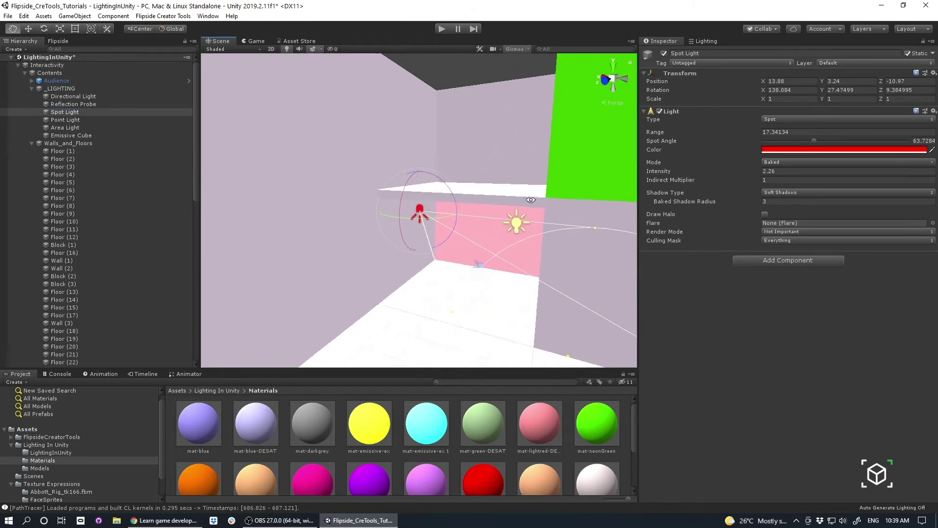
alt+drag(530, 199, 562, 193)
mouse_move(423, 229)
mouse_down()
mouse_move(437, 228)
mouse_move(425, 229)
mouse_up()
right_drag(425, 229, 513, 264)
key(w)
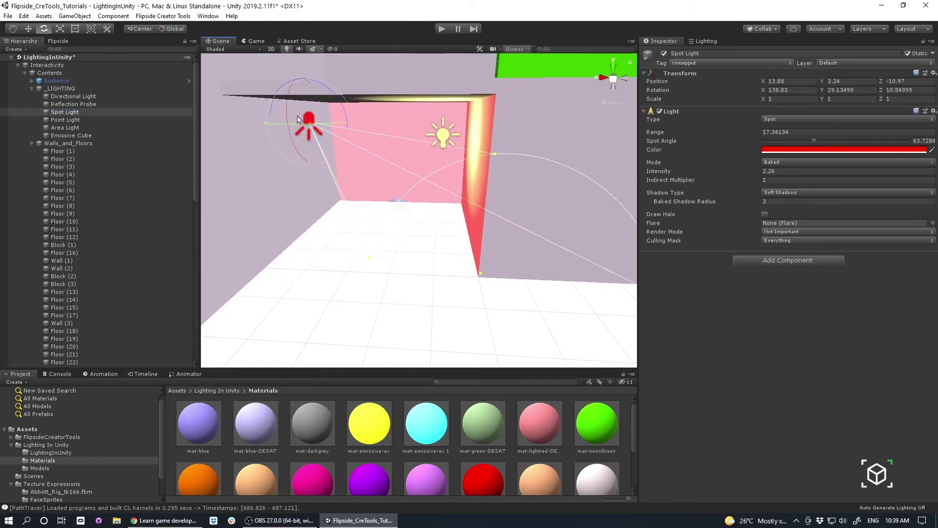
- Set the Spot Light's Range to about 21 and its Spot Angle to about 56.9
key(s)
right_drag(433, 201, 464, 226)
key(s)
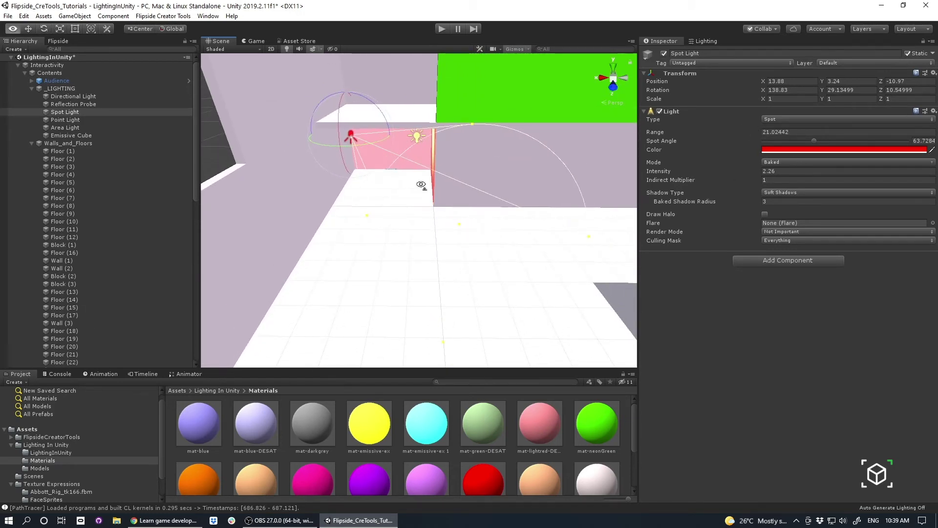
right_drag(420, 185, 664, 159)
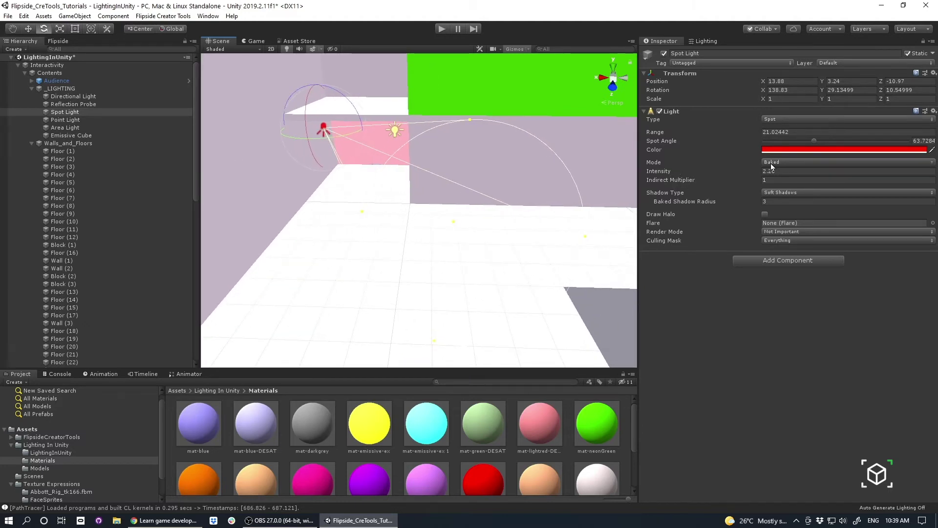
drag(584, 241, 545, 227)
- Select the Point Light and examine its settings and the area it illuminates under the ledge
click(393, 133)
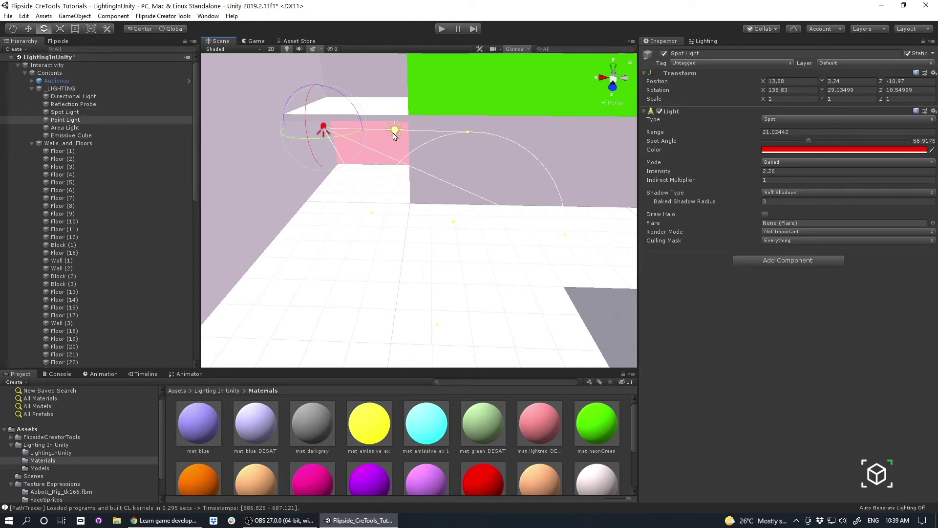
right_drag(393, 134, 385, 180)
click(48, 120)
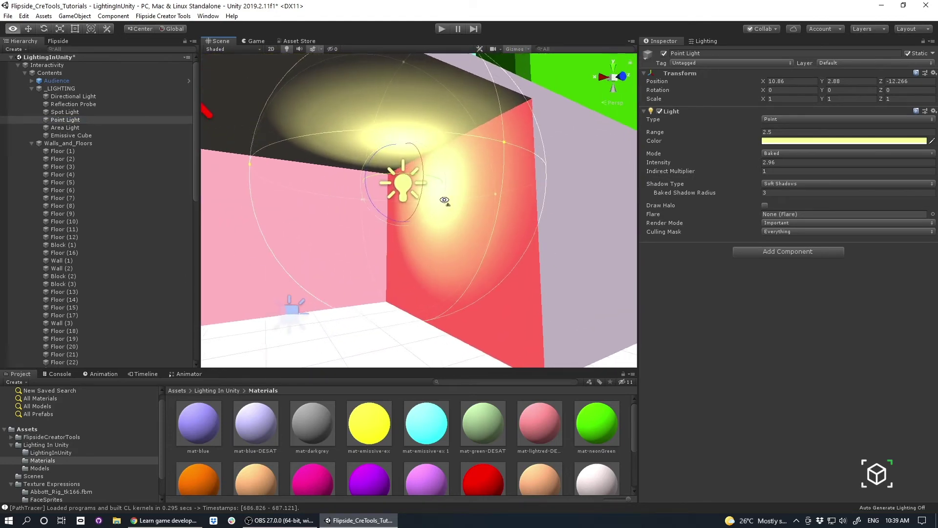
right_drag(440, 203, 387, 198)
- Select the Area Light, frame it and examine its placement along the base of the pink wall
click(65, 128)
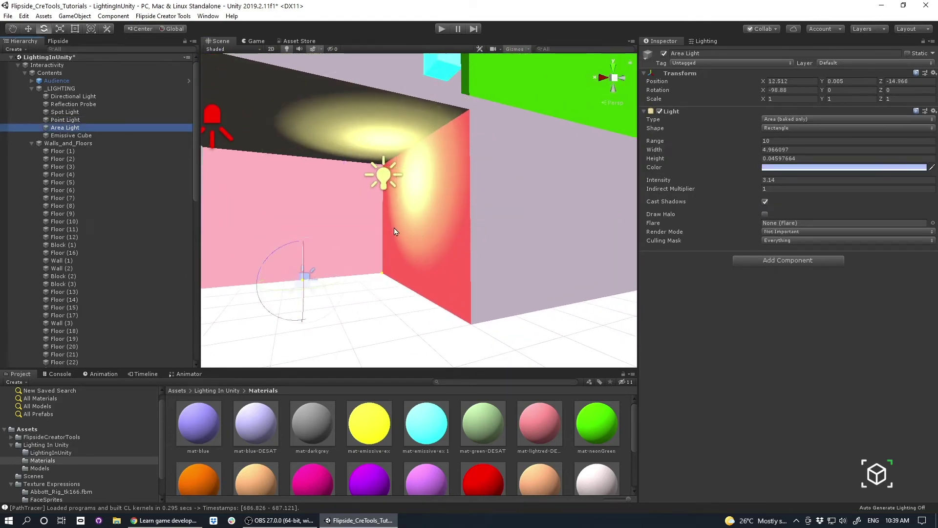
key(f)
alt+drag(394, 228, 513, 247)
alt+right_drag(362, 209, 488, 207)
alt+drag(488, 207, 551, 169)
alt+right_drag(550, 169, 380, 152)
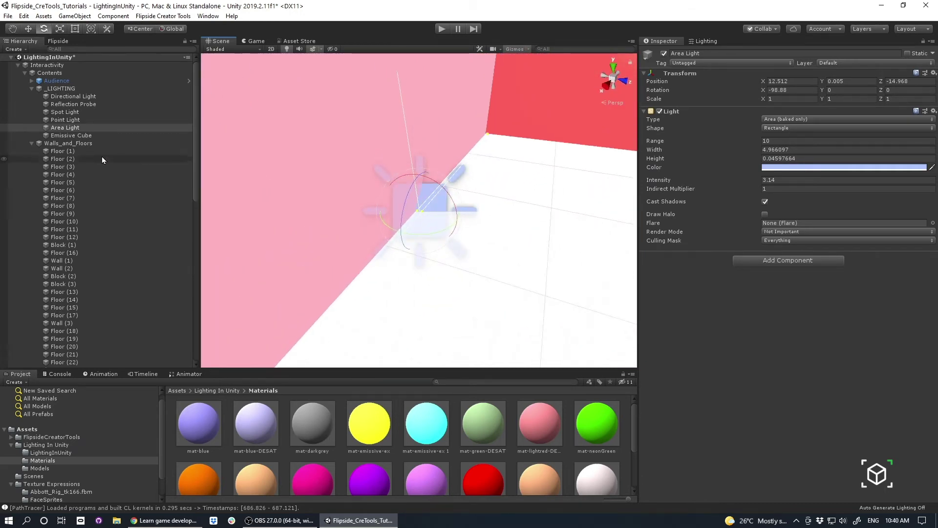
- Duplicate the Area Light and move the copy above the set to about Y 5.97, Z -10.03
key(ctrl+d)
key(w)
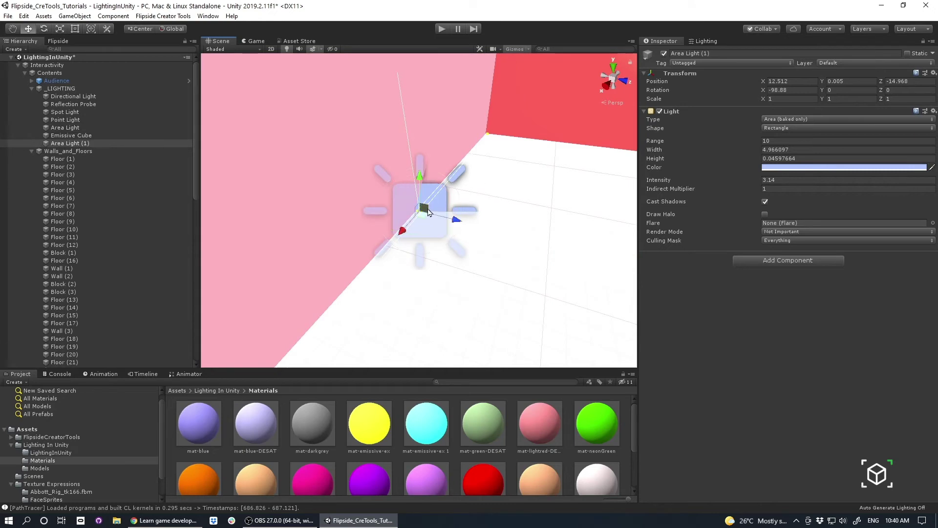
drag(428, 211, 564, 188)
- Reset the copied area light's Light component to its defaults and enlarge it to about 5.71 wide by 4.29 high
click(934, 111)
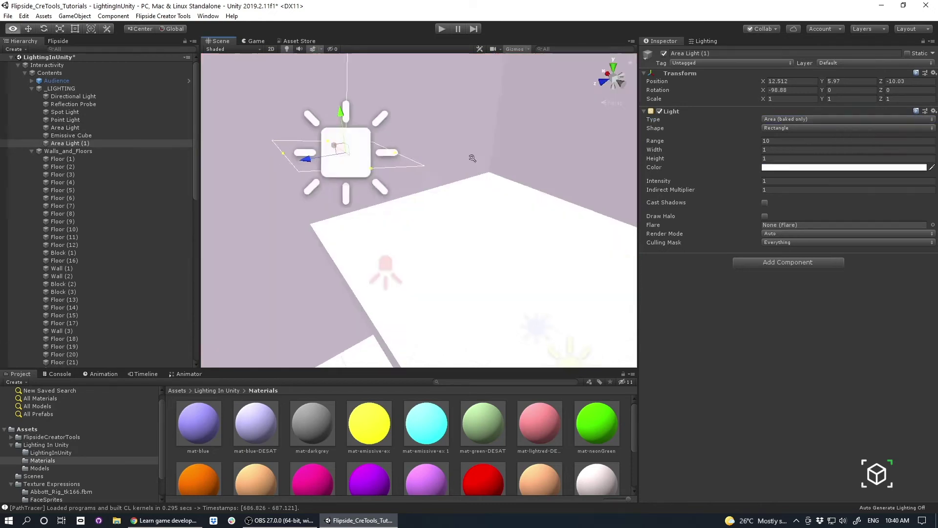
alt+drag(472, 156, 541, 192)
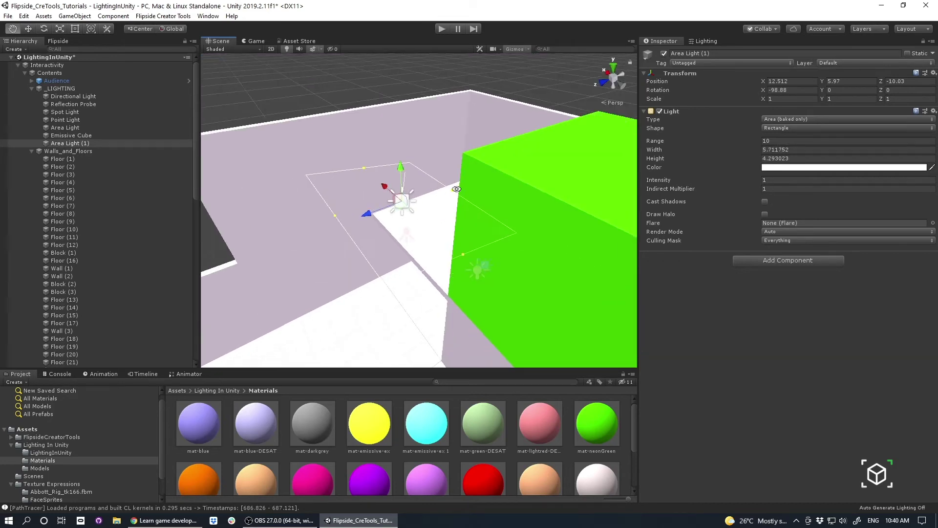
- Delete the duplicated area light hovering above the set
alt+drag(406, 242, 425, 195)
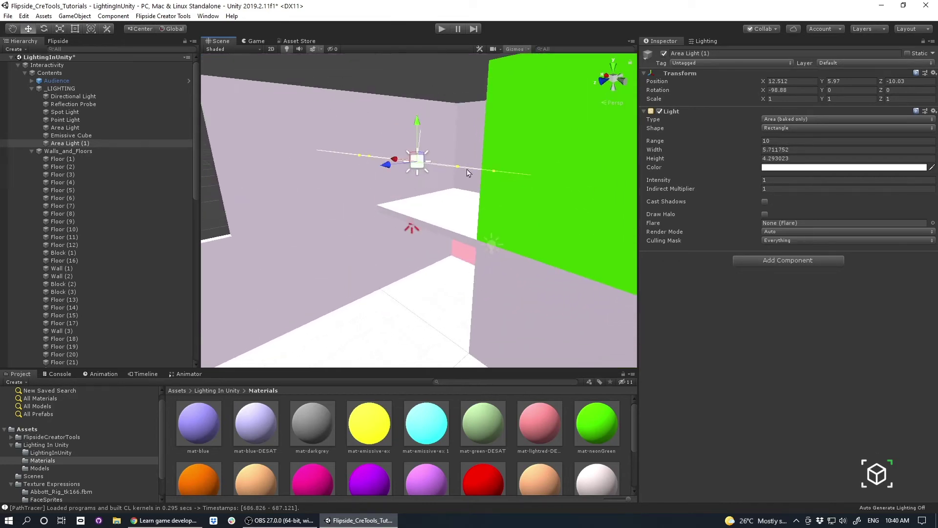
alt+drag(468, 172, 678, 131)
alt+drag(450, 209, 458, 150)
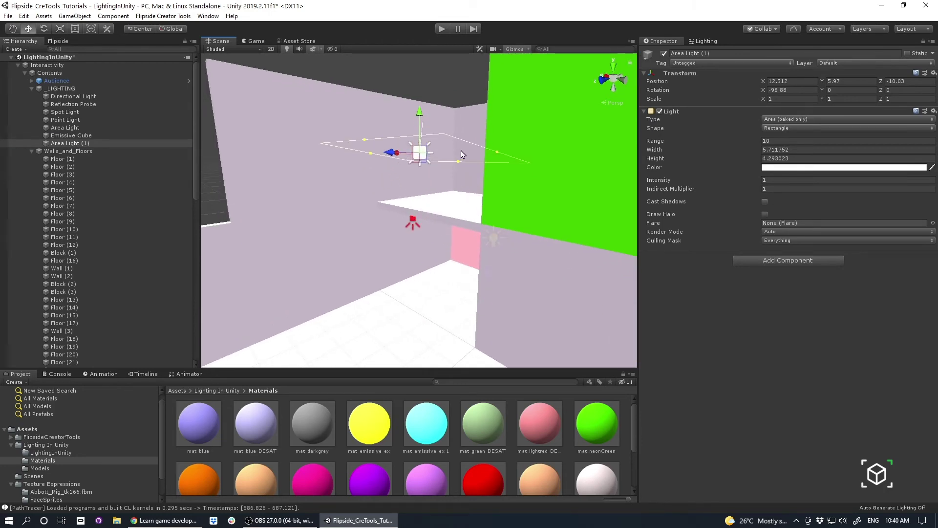
key(Delete)
- Select the Emissive Cube and examine its mat-emissive-ex 1 material, especially the Emission settings
click(54, 128)
click(56, 134)
alt+drag(416, 240, 477, 226)
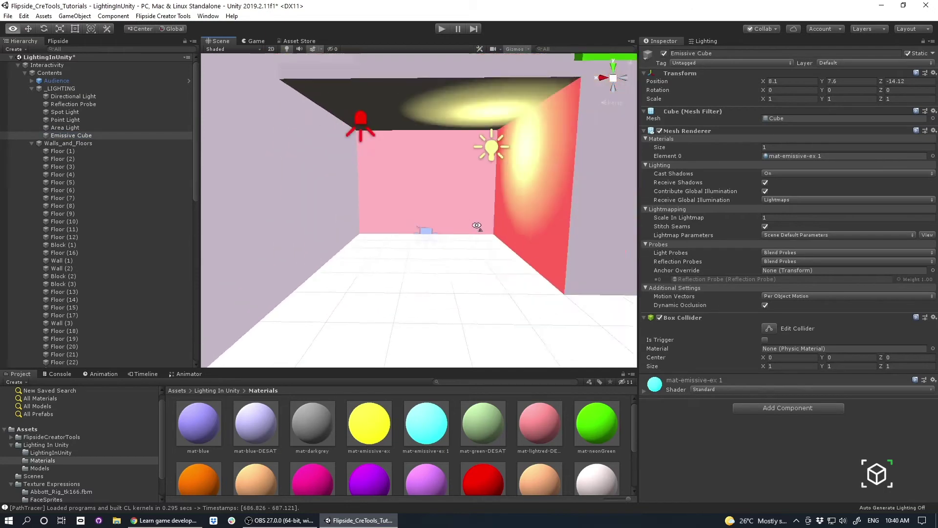
right_drag(477, 225, 645, 193)
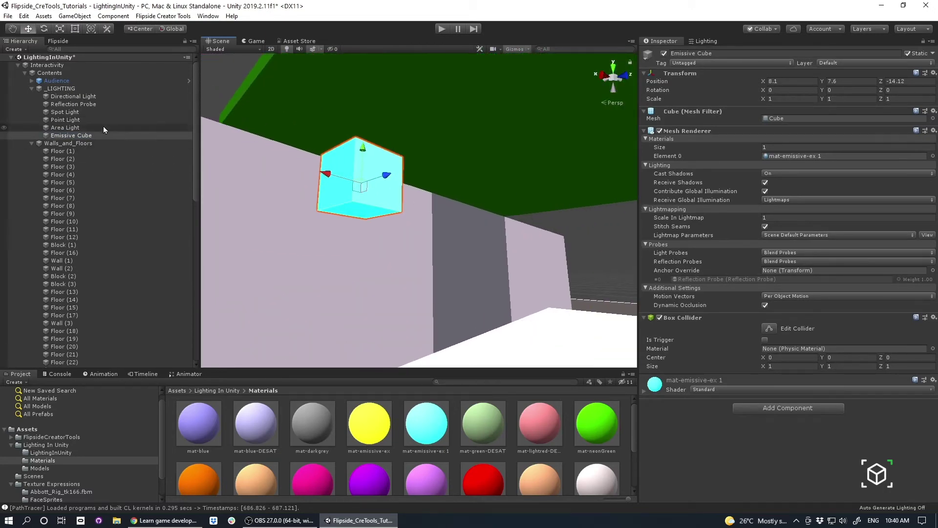
click(642, 394)
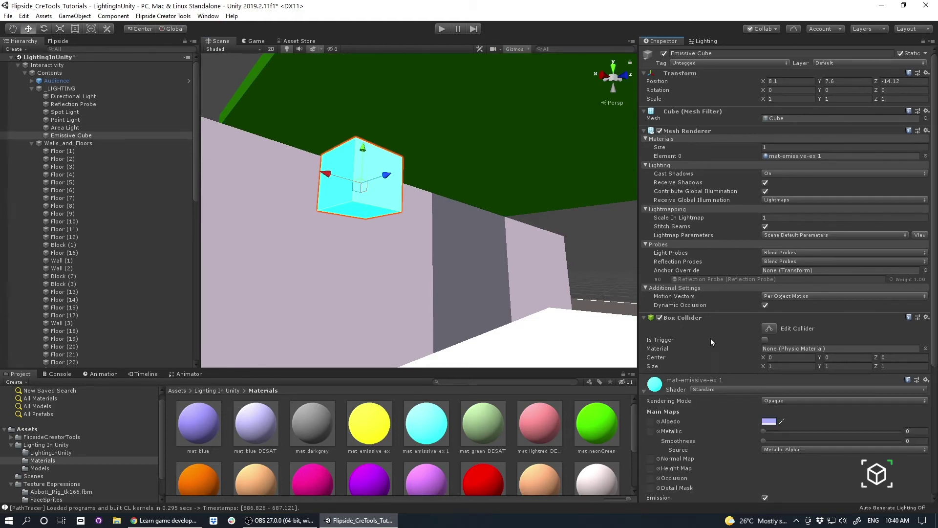
scroll(711, 293, down, 5)
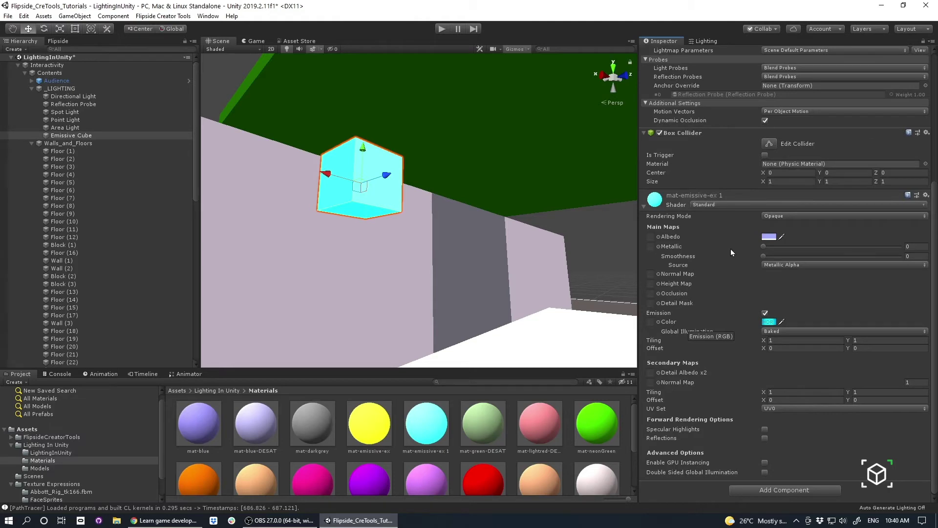
right_drag(501, 205, 499, 198)
key(s)
key(w)
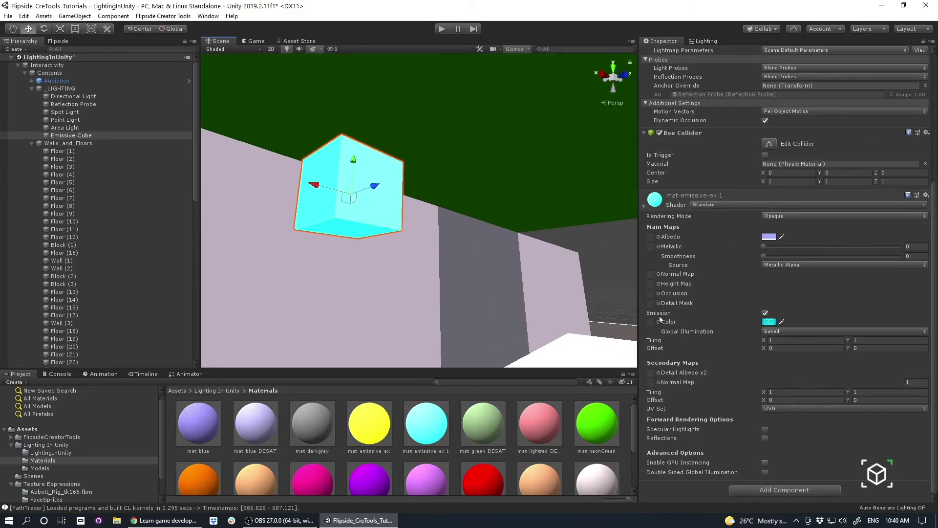
- Set the emission color of mat-emissive-ex 1 to red (R 255, G 3, B 0) at intensity 2.6
click(769, 322)
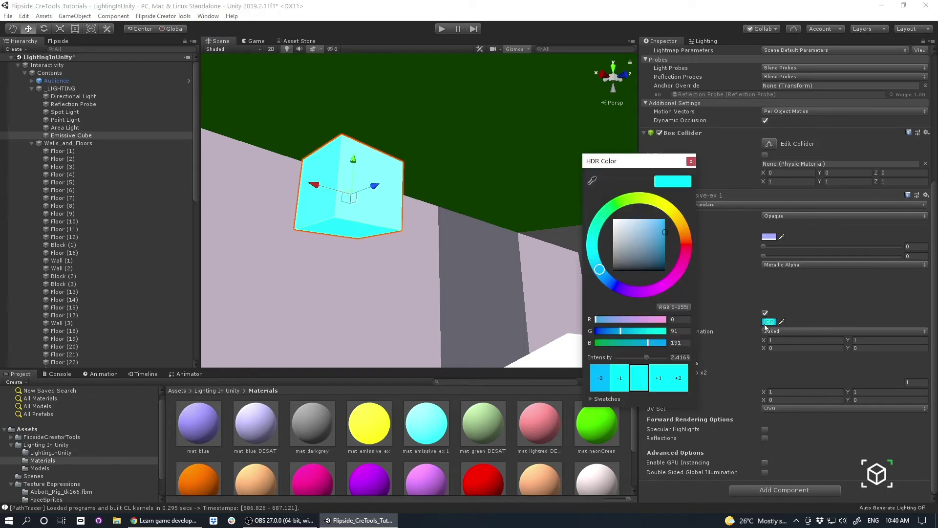
click(669, 379)
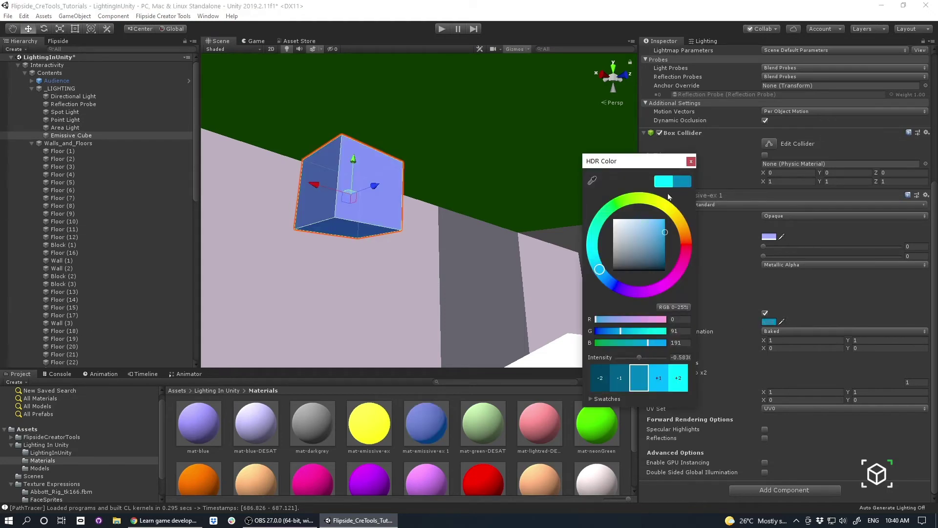
click(679, 378)
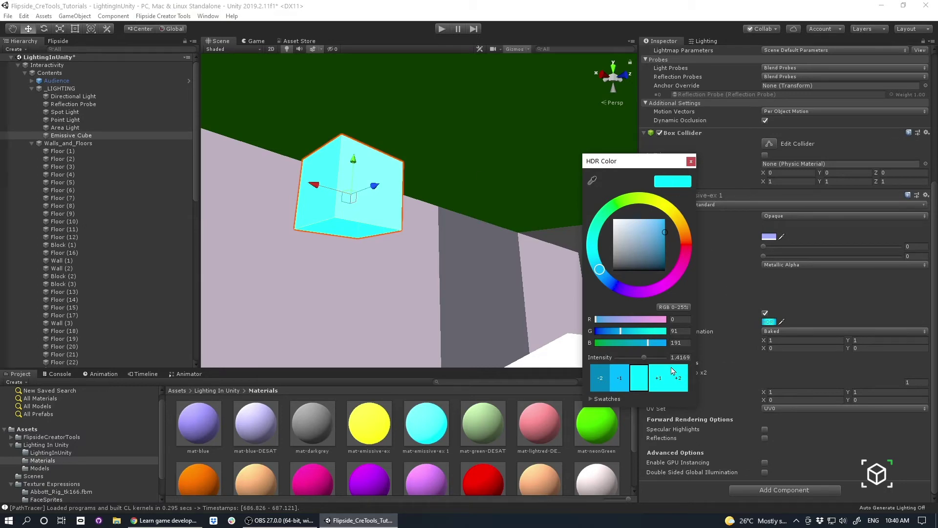
drag(644, 358, 645, 357)
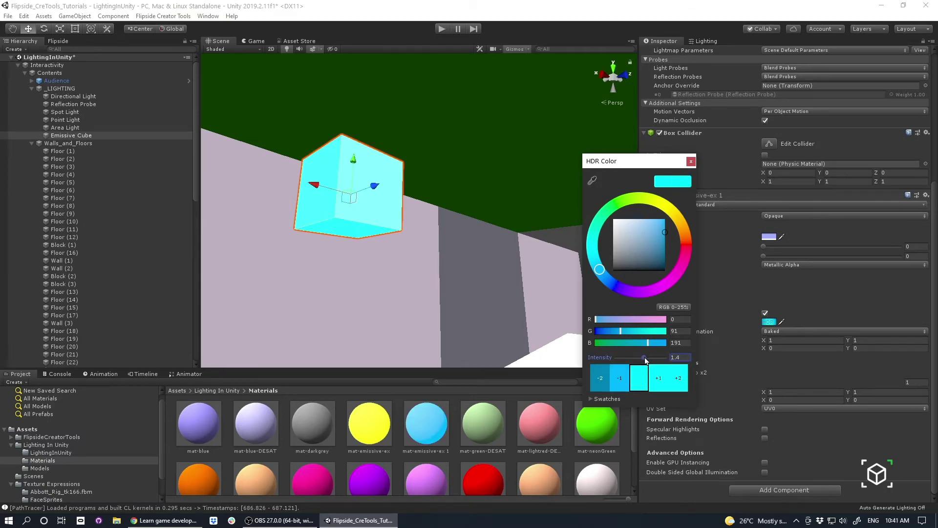
drag(685, 247, 678, 230)
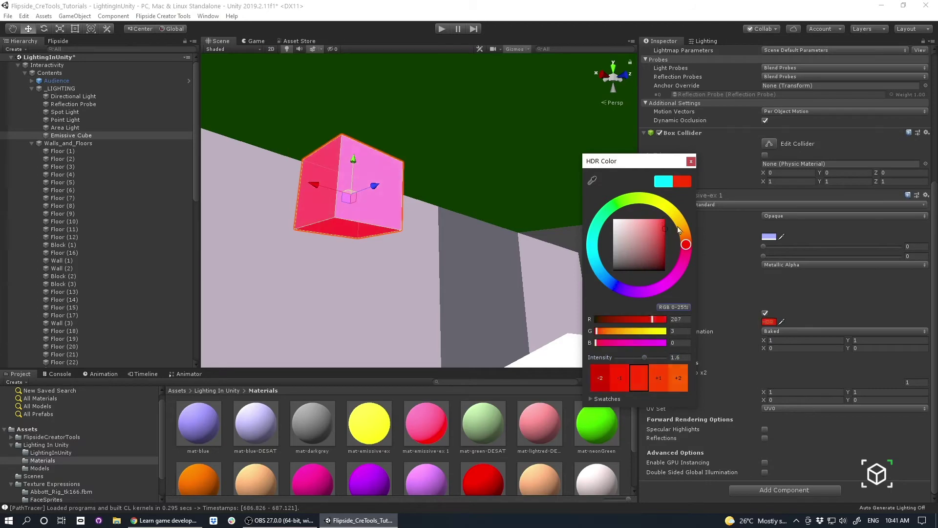
click(659, 379)
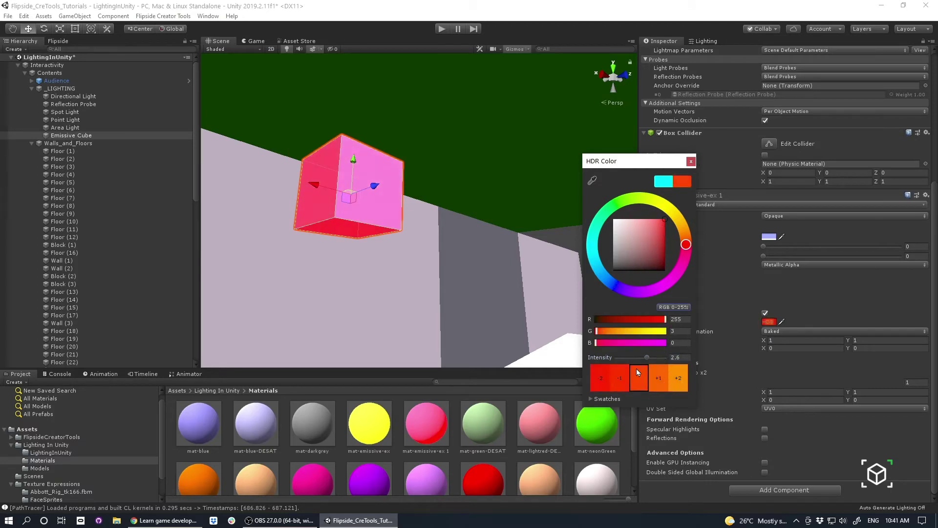
click(690, 162)
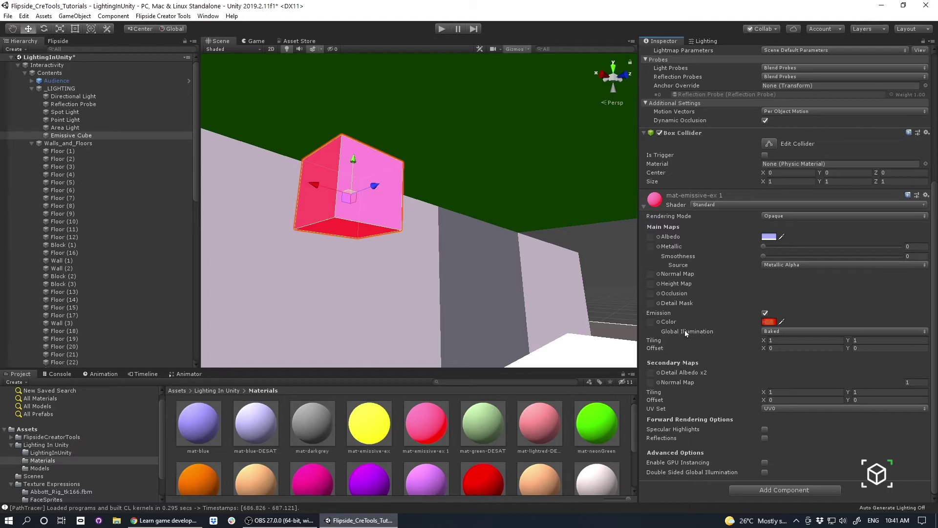
- Try Realtime as the material's emission Global Illumination mode and switch it back to Baked
click(797, 334)
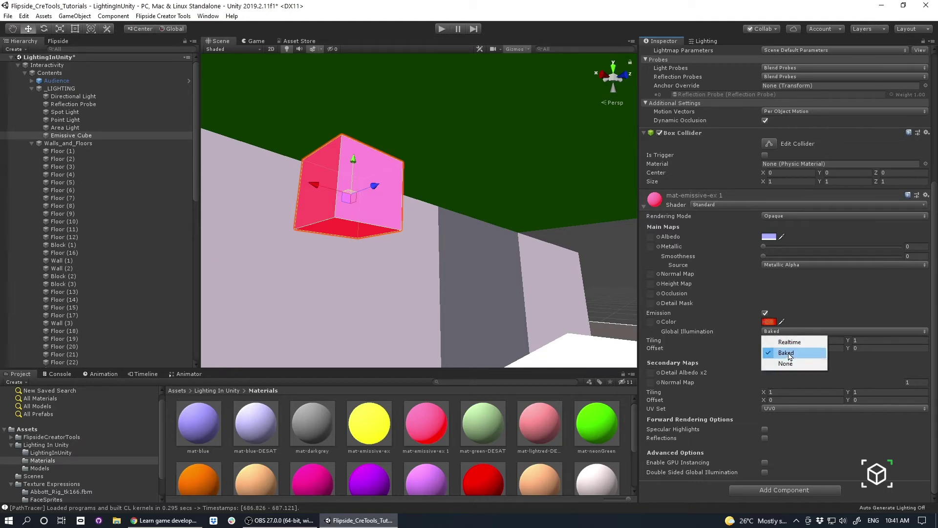
click(785, 352)
click(788, 331)
click(791, 339)
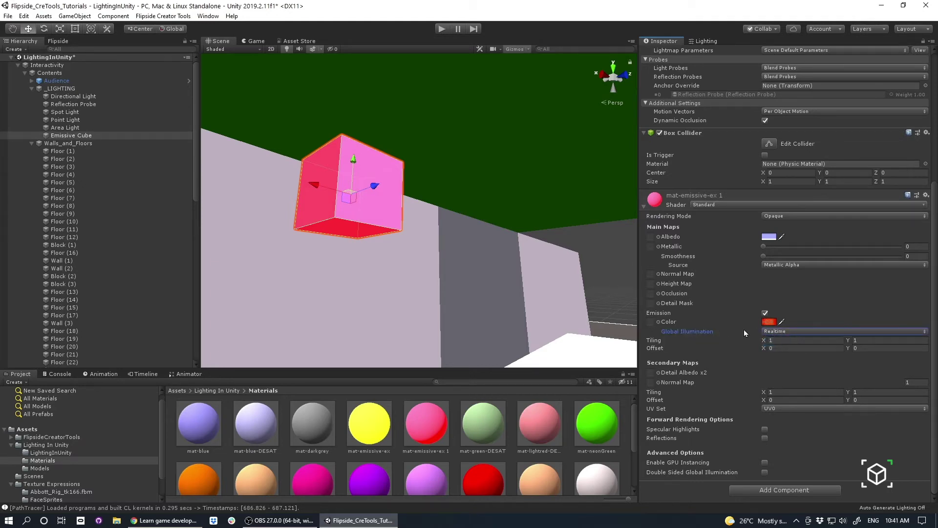
click(780, 332)
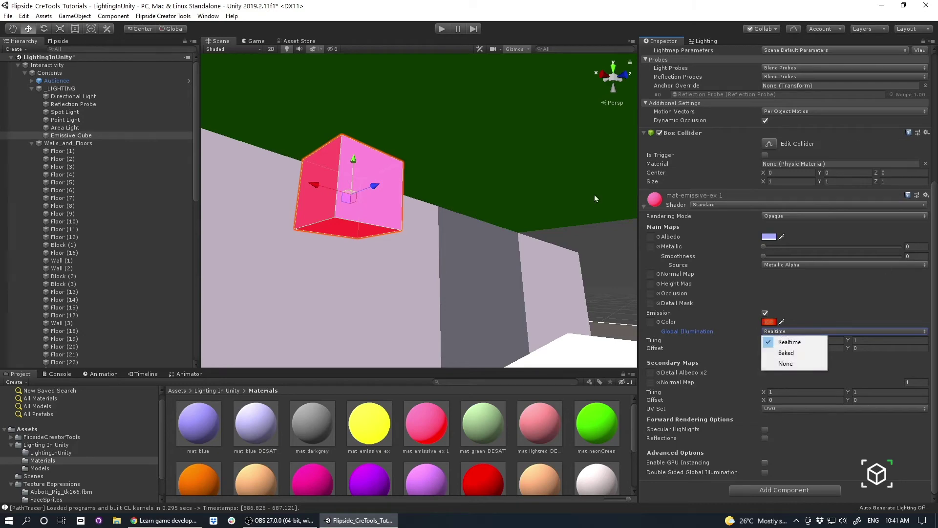
click(786, 352)
- Review the Emissive Cube's Static and Mesh Renderer settings and its placement within the whole set
scroll(479, 231, down, 2)
scroll(789, 215, up, 5)
scroll(793, 215, up, 1)
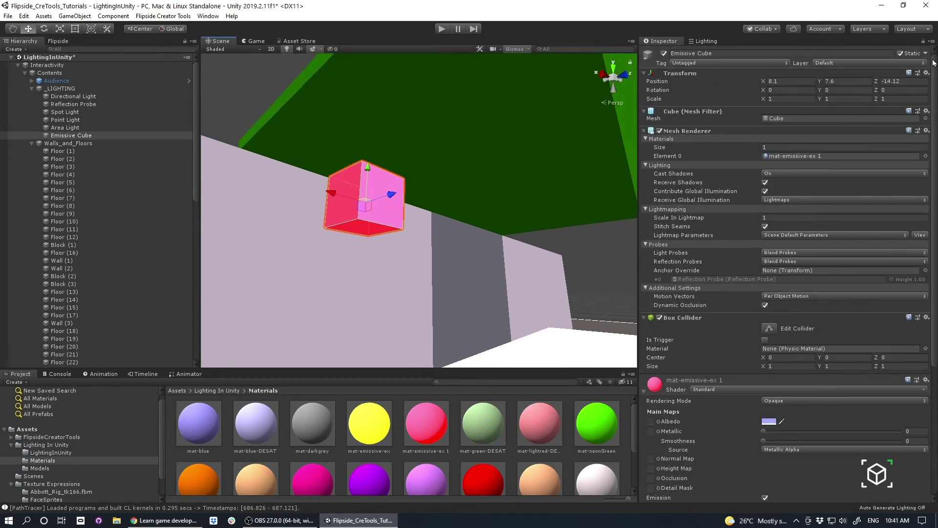
right_drag(466, 160, 439, 199)
key(s)
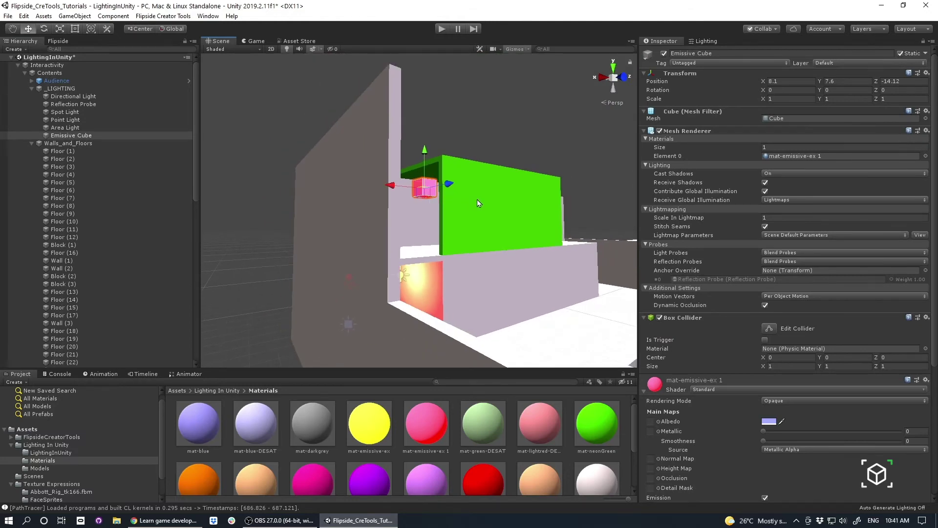
alt+drag(476, 199, 408, 292)
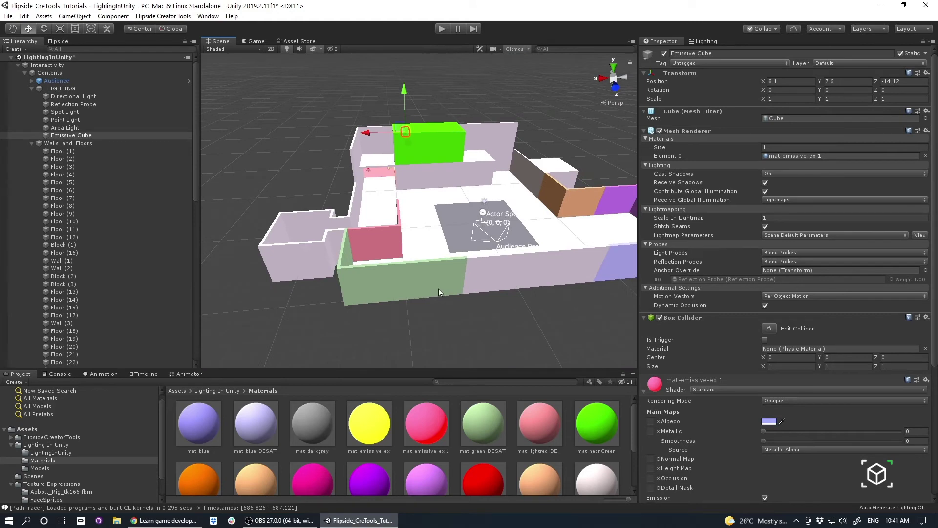
- Select the Spot Light and the Point Light under the ledge in turn and check each one's light Mode
right_drag(481, 267, 396, 180)
key(w)
alt+drag(397, 179, 396, 190)
click(397, 190)
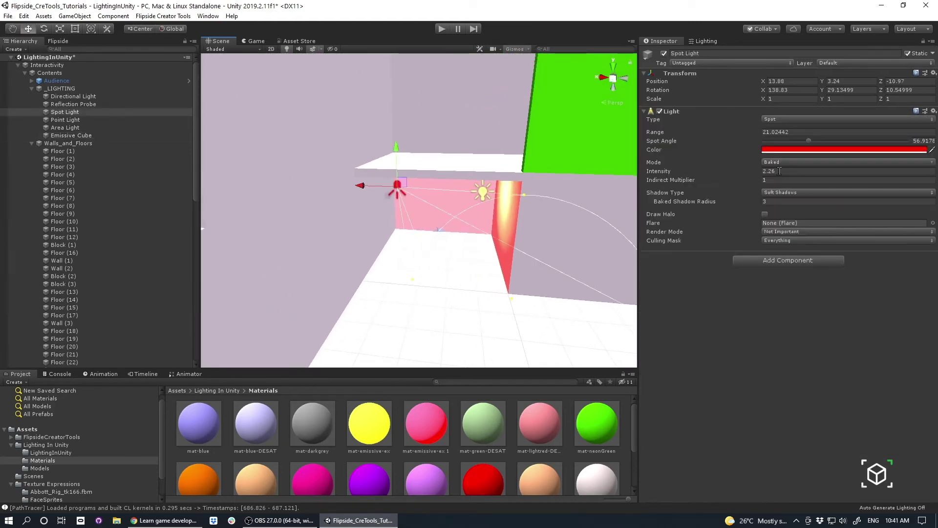
click(490, 196)
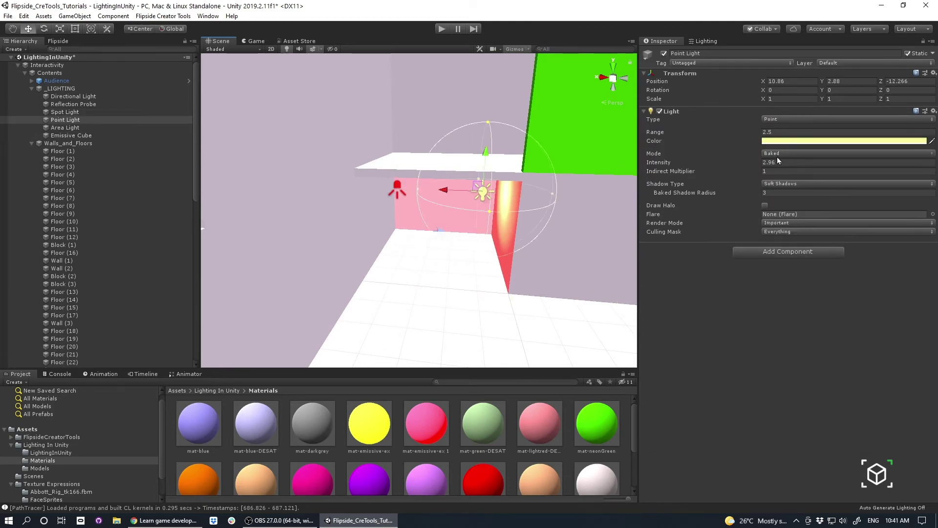
click(778, 155)
click(755, 337)
- Review the Lightmapping Settings, save the LightingInUnity scene and generate its lighting
key(s)
right_drag(458, 210, 441, 296)
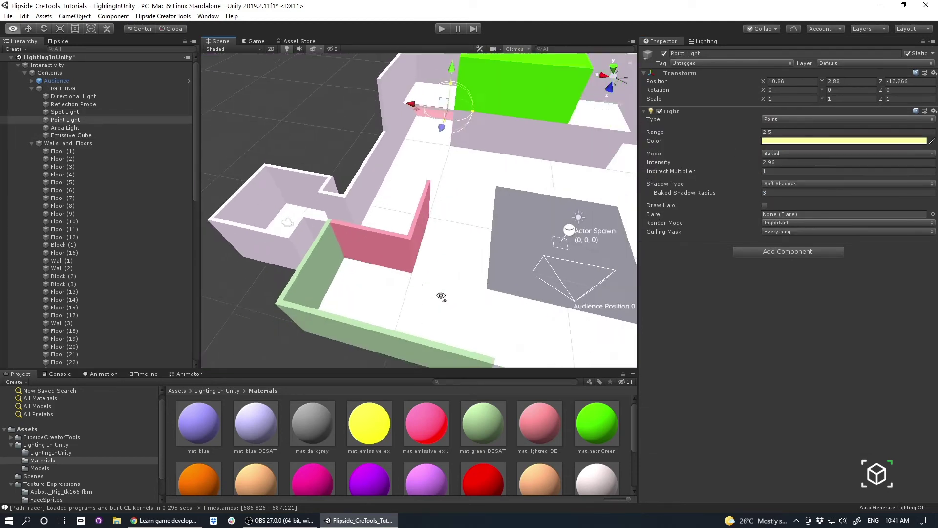
alt+drag(441, 296, 500, 242)
click(704, 41)
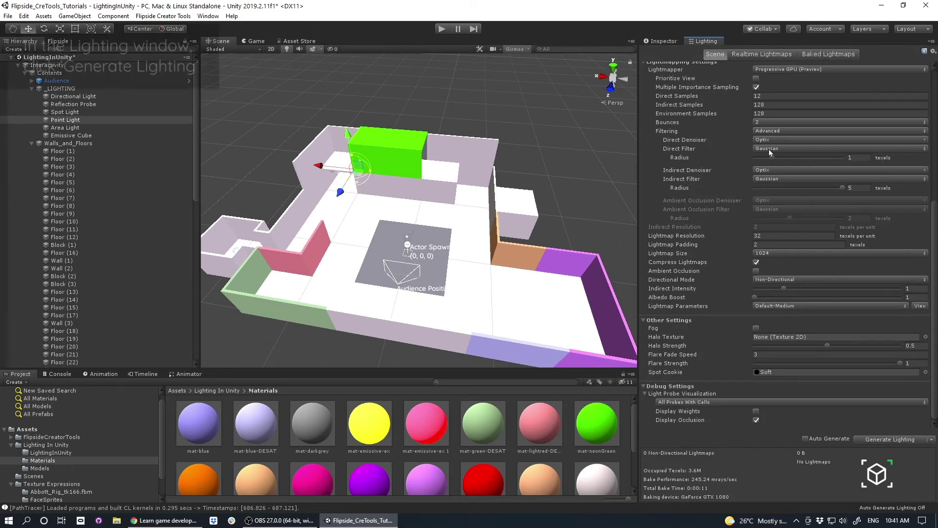
scroll(781, 248, up, 3)
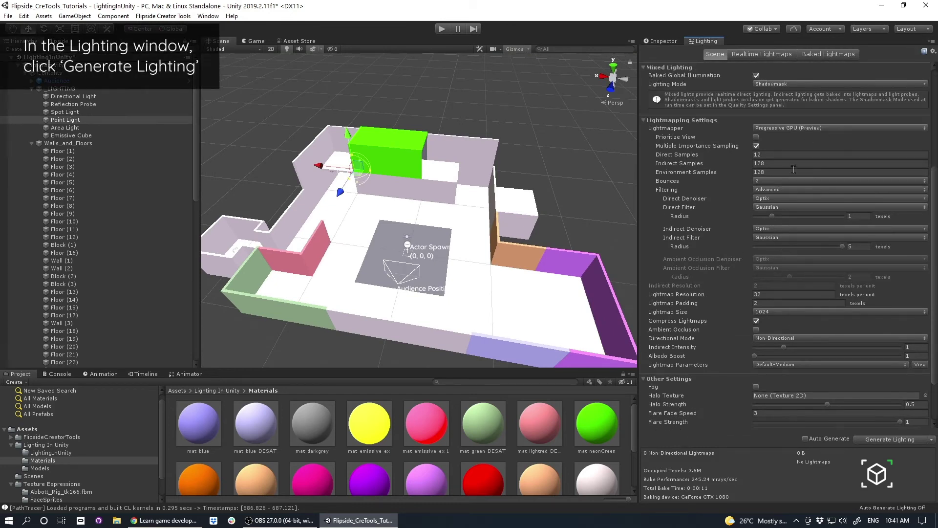
scroll(811, 234, down, 3)
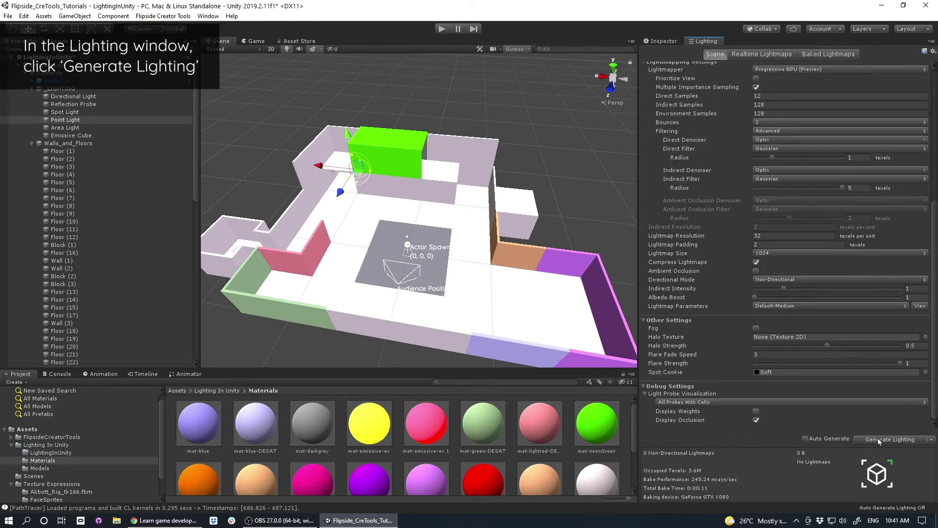
key(ctrl+s)
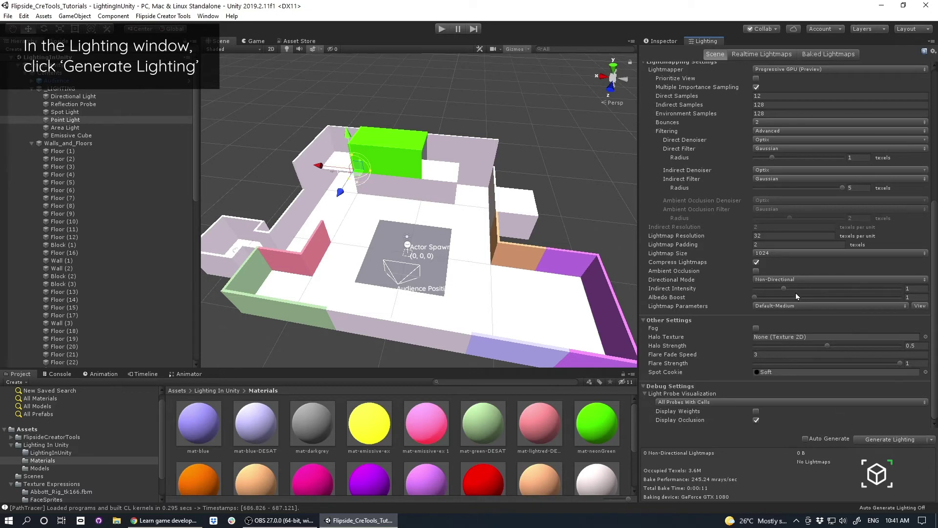
click(892, 438)
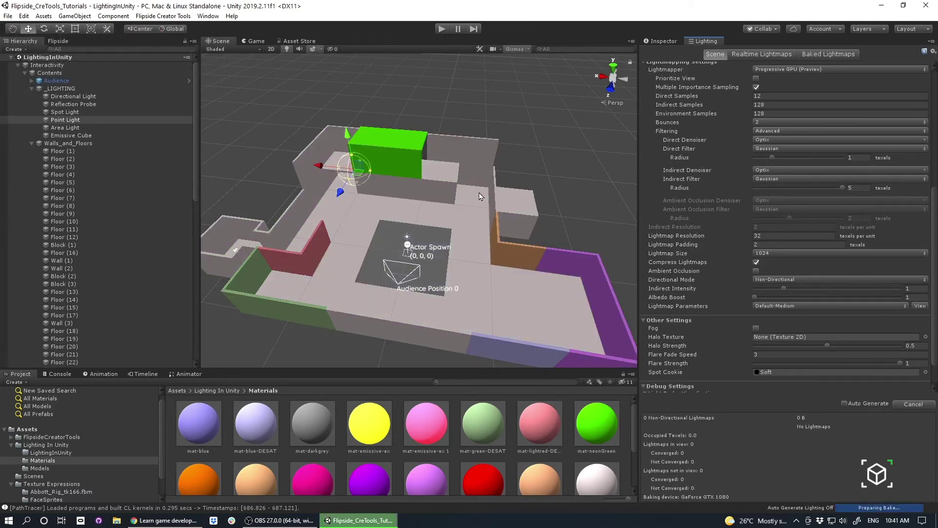
- Follow the bake progress while viewing the whole set from different angles
middle_drag(510, 259, 509, 228)
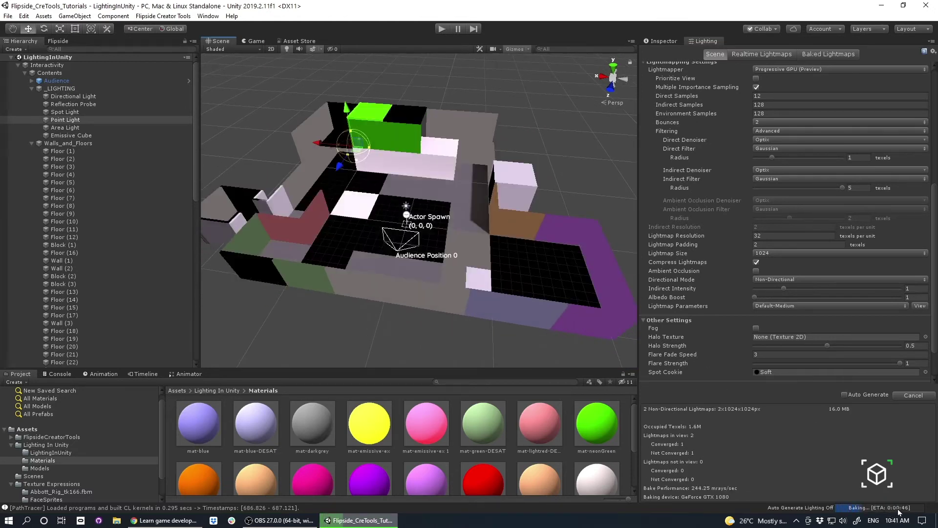
scroll(708, 359, down, 1)
middle_drag(495, 271, 484, 253)
scroll(476, 264, down, 2)
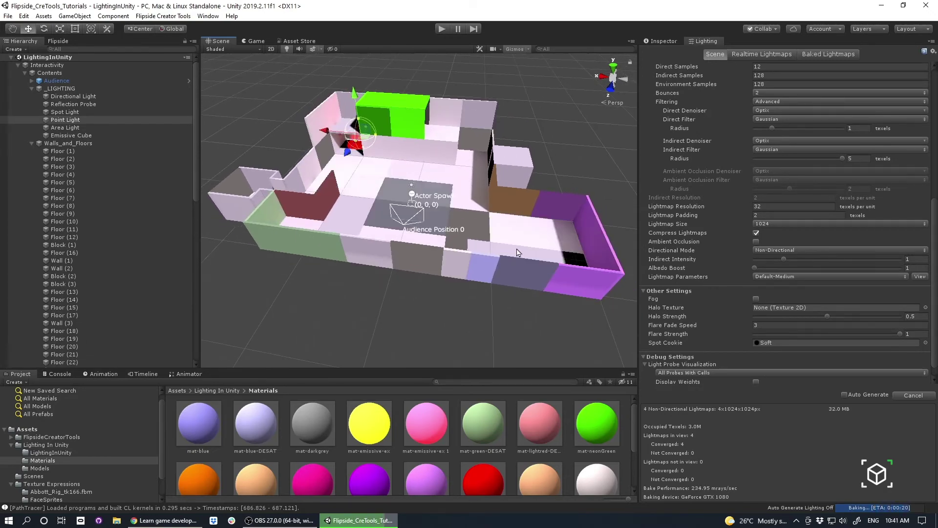
alt+drag(538, 252, 455, 203)
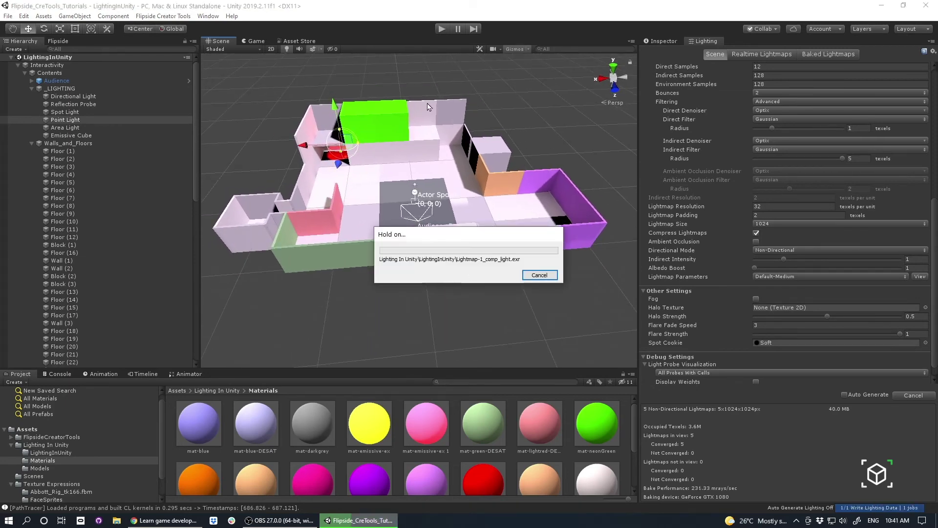
- Fly into the set and examine the baked light and shadows on the orange and purple walls
alt+drag(447, 281, 435, 251)
key(d)
right_drag(435, 251, 445, 154)
key(w)
key(w)
key(s)
key(s)
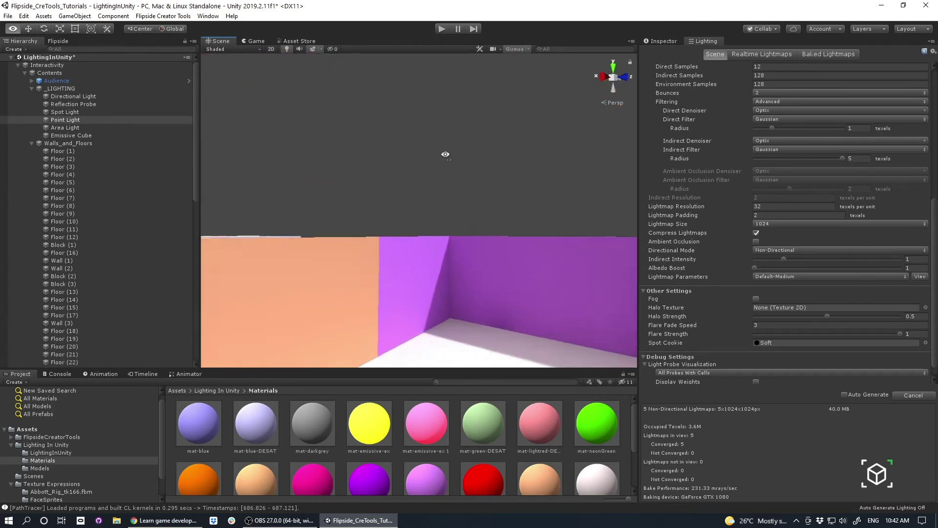
right_drag(445, 120, 429, 163)
- Examine the baked light around the Emissive Cube under the green block and from the lights beneath the ledge
right_drag(393, 118, 431, 66)
click(438, 152)
right_drag(454, 159, 425, 106)
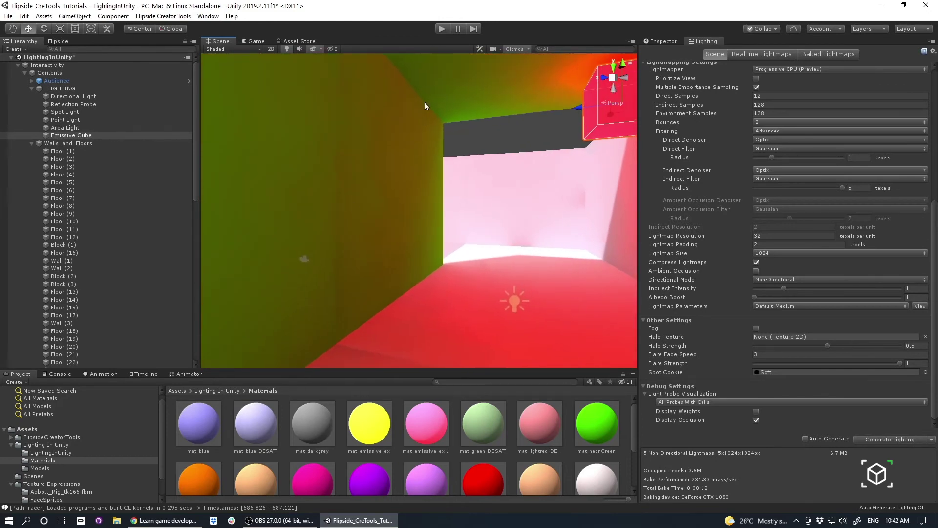
right_drag(393, 256, 505, 206)
scroll(464, 164, up, 10)
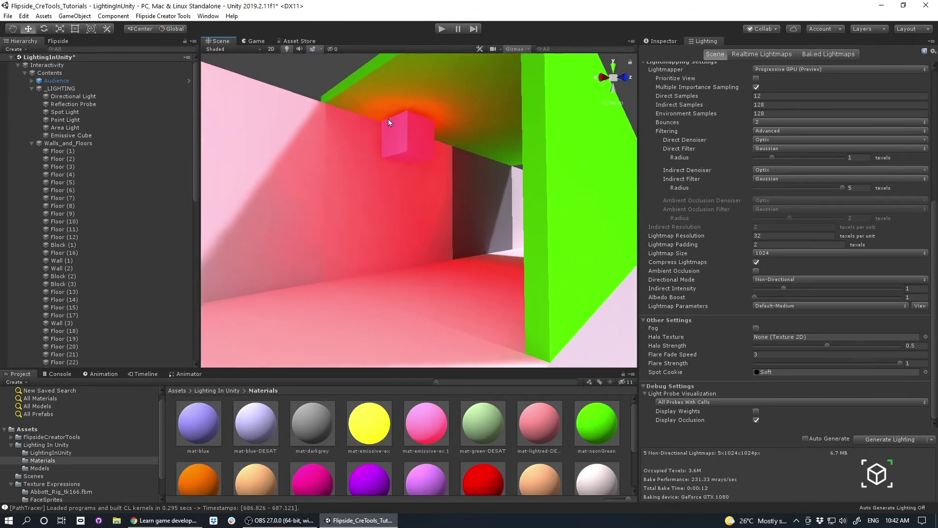
middle_drag(429, 175, 446, 163)
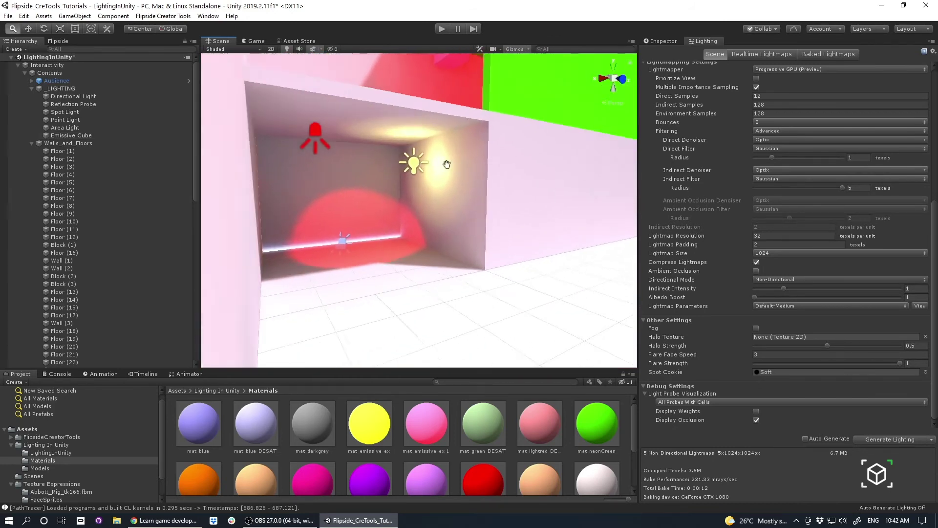
- Examine the recess beneath the ledge, selecting its point, spot and area lights in turn and framing the area light
right_drag(446, 163, 347, 145)
key(w)
key(d)
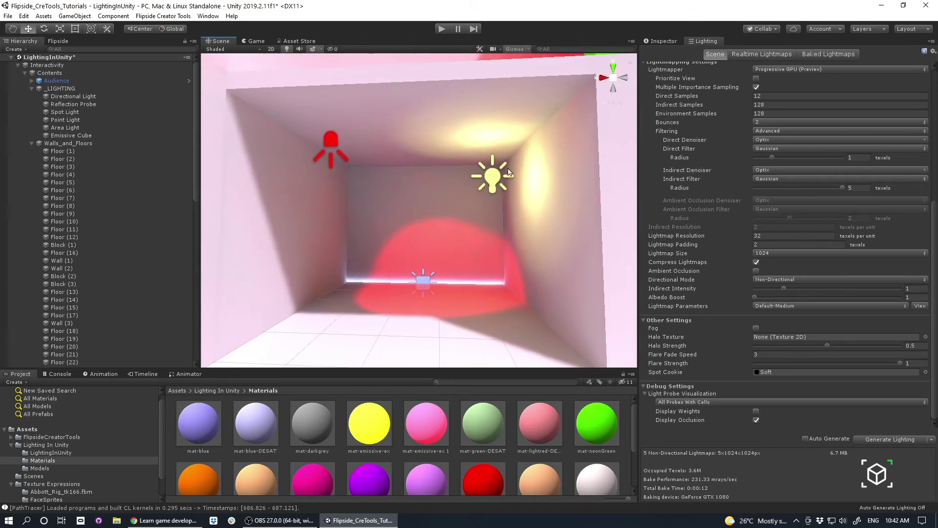
right_drag(509, 172, 483, 185)
key(d)
click(459, 167)
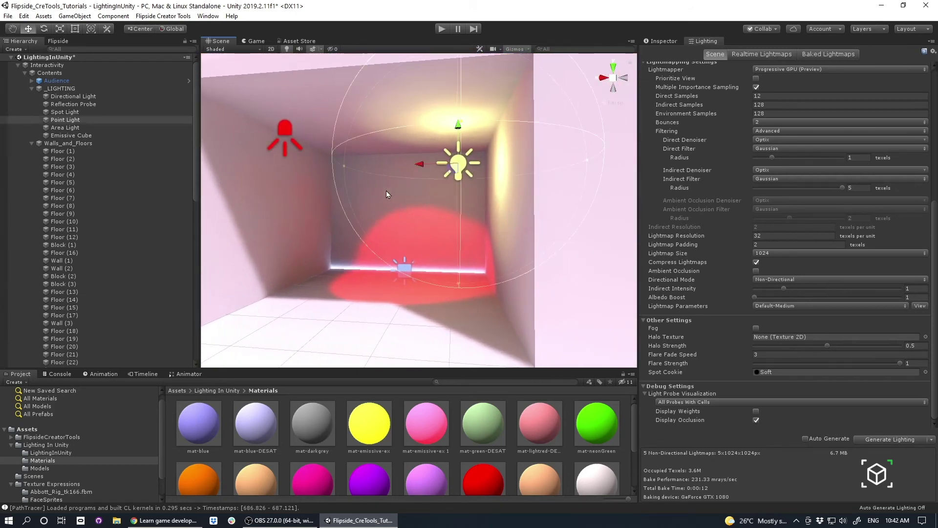
click(284, 128)
click(406, 268)
key(f)
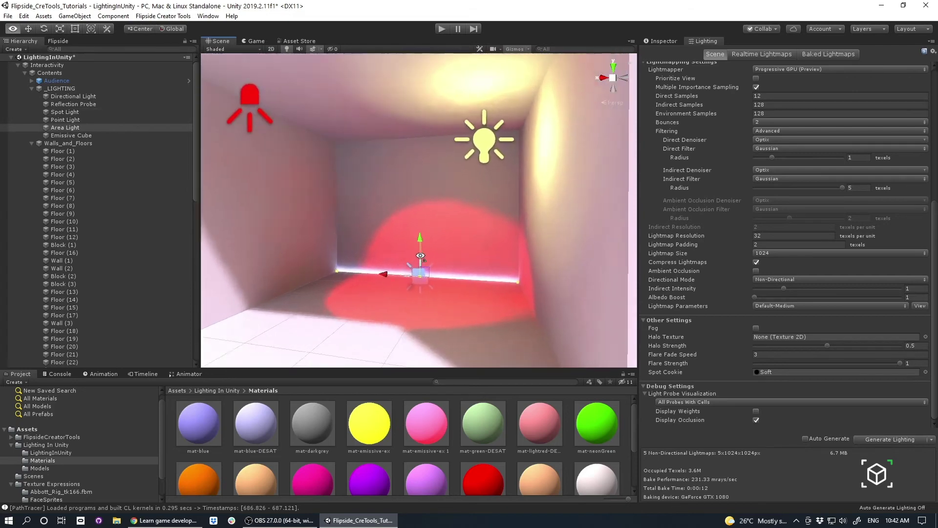
- Examine the baked red, yellow and blue light on the recess walls and floor from several distances and angles
right_drag(300, 266, 464, 282)
key(s)
key(d)
key(s)
key(w)
key(s)
key(w)
right_drag(490, 230, 601, 184)
- Set the red Spot Light's intensity to 4.97
click(399, 205)
key(e)
click(390, 149)
click(660, 41)
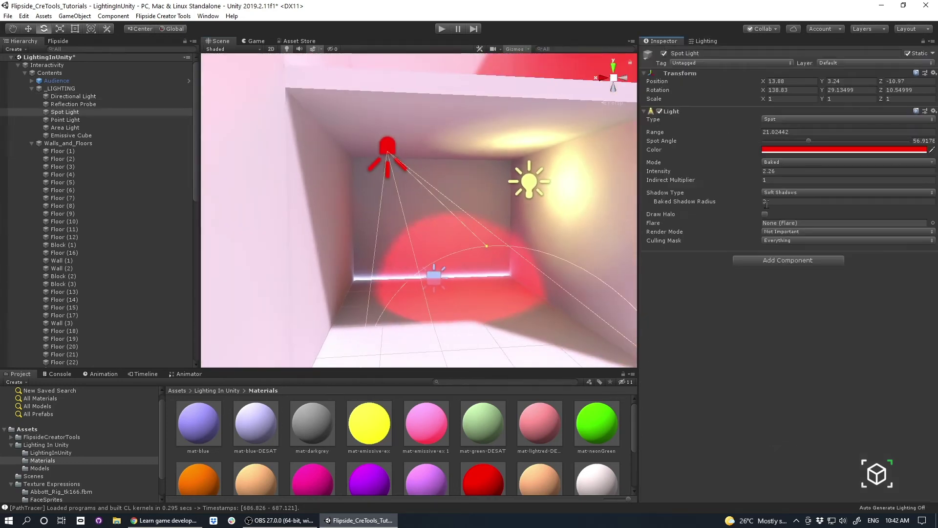
click(658, 172)
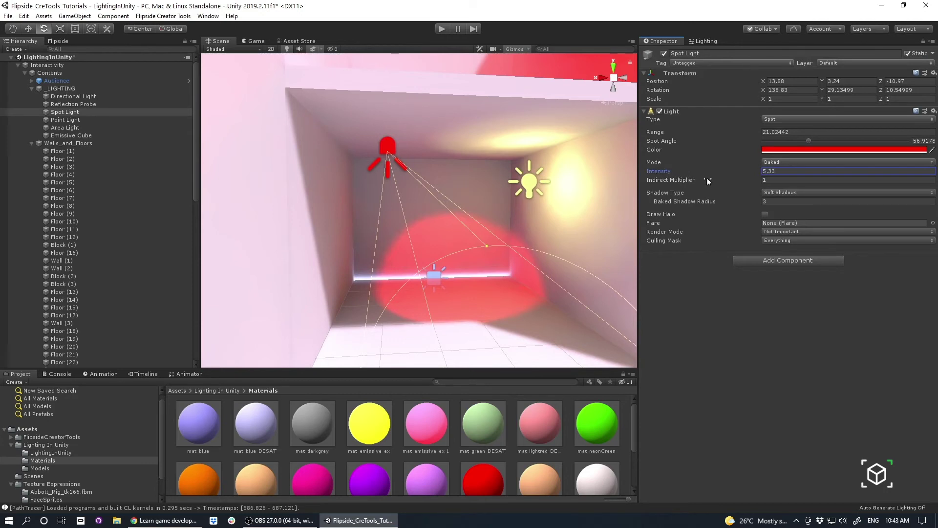
- Save the LightingInUnity scene and generate its lighting again with the stronger spot light
right_drag(540, 189, 426, 211)
key(ctrl+s)
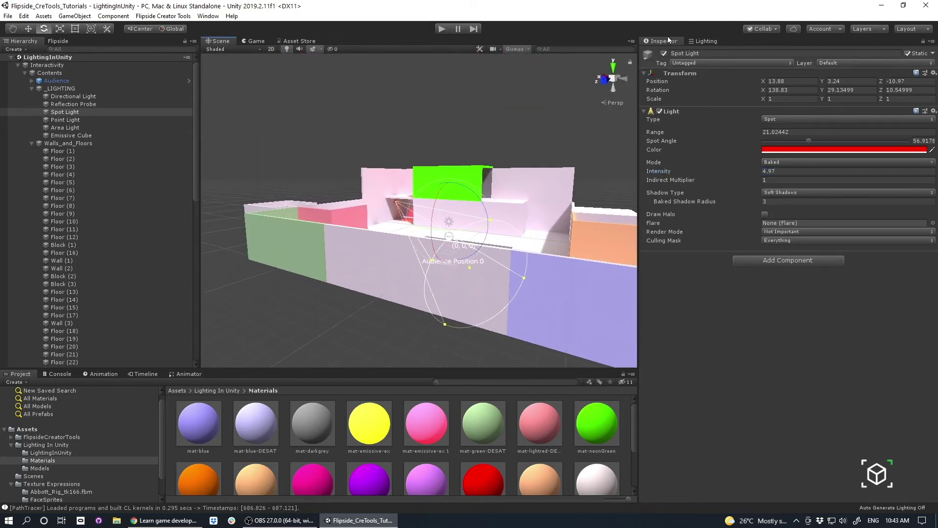
click(704, 41)
click(872, 439)
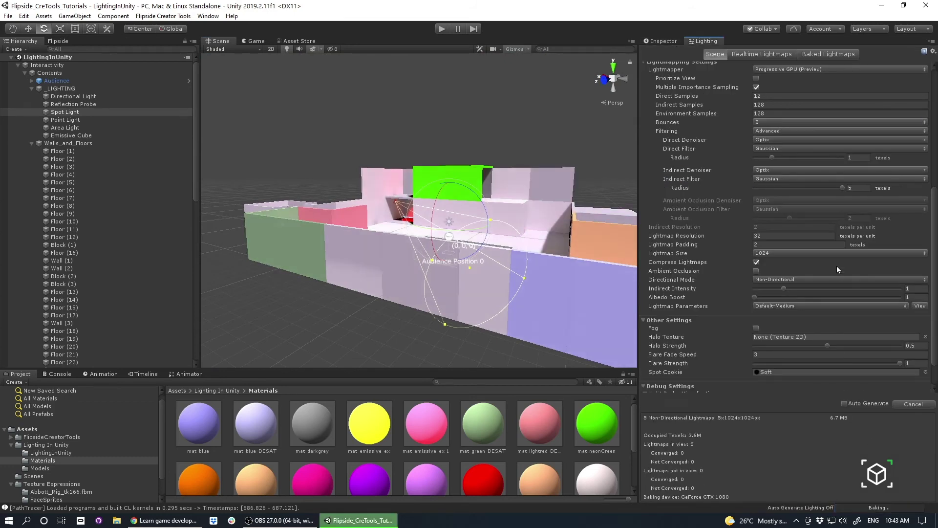
- Follow the new bake's progress while viewing the set from above and from the side
right_drag(535, 195, 498, 253)
key(d)
key(a)
scroll(498, 257, down, 5)
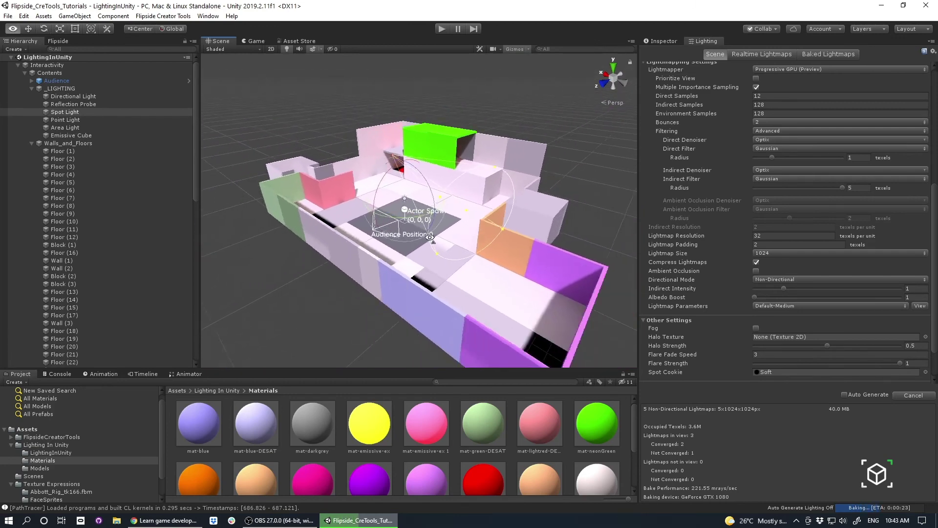
right_drag(442, 250, 453, 227)
key(w)
key(a)
key(d)
right_drag(556, 221, 554, 211)
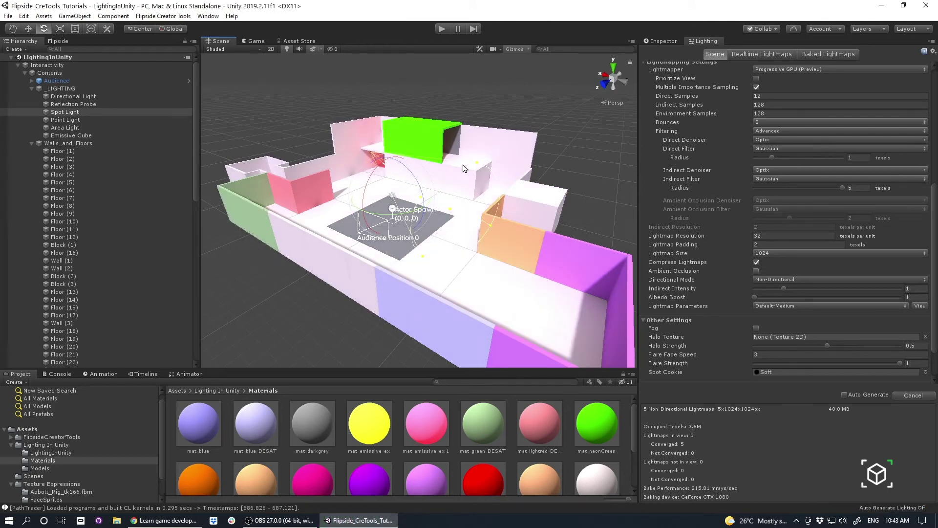
- Examine the rebaked set around the central floor, the orange wall and the pink and green walls
right_drag(463, 168, 635, 210)
key(w)
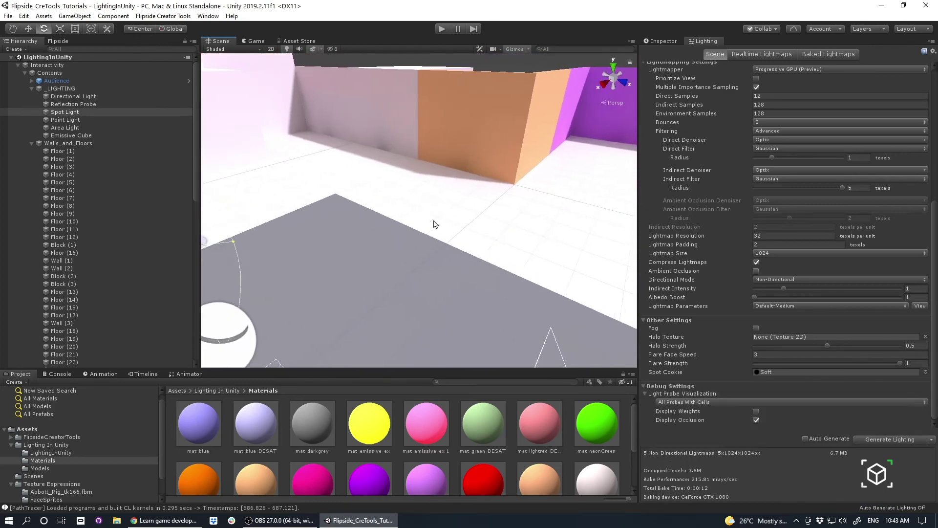
key(s)
right_drag(435, 225, 506, 207)
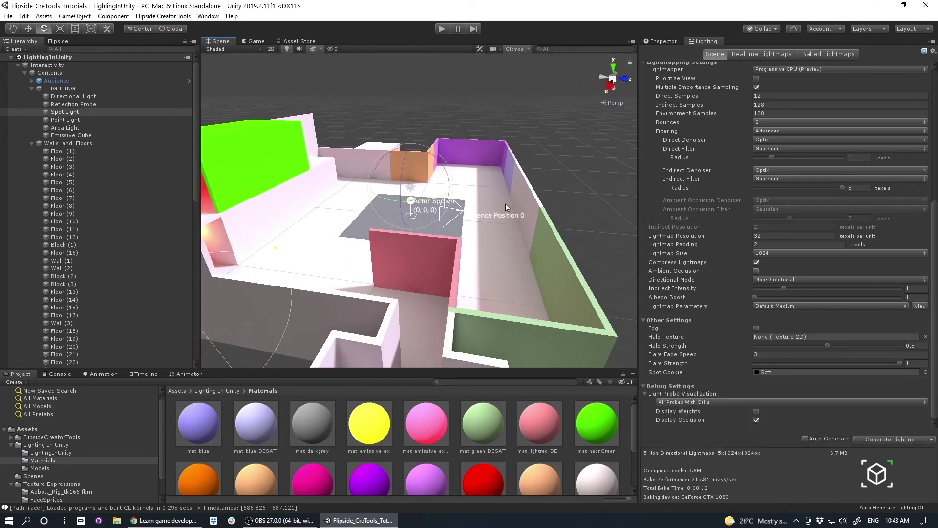
right_drag(274, 199, 375, 179)
key(s)
right_drag(490, 236, 549, 207)
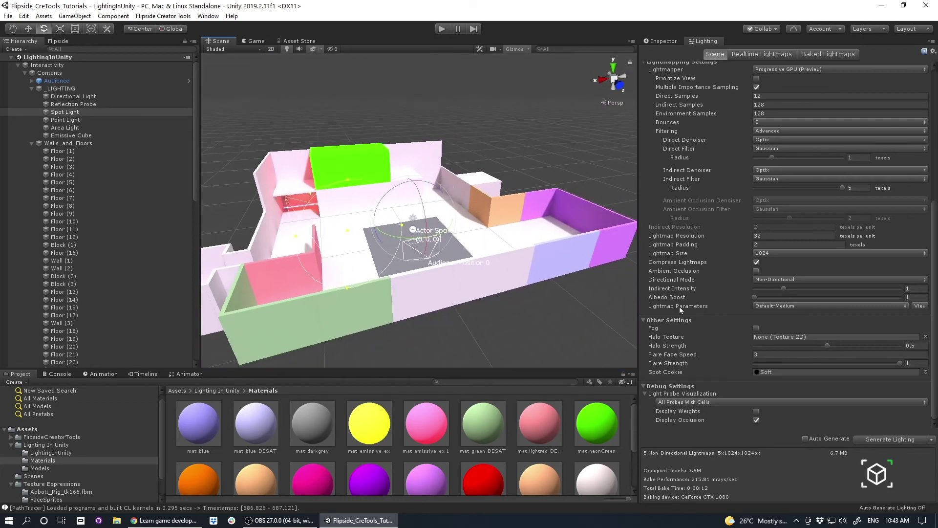
right_drag(493, 250, 472, 218)
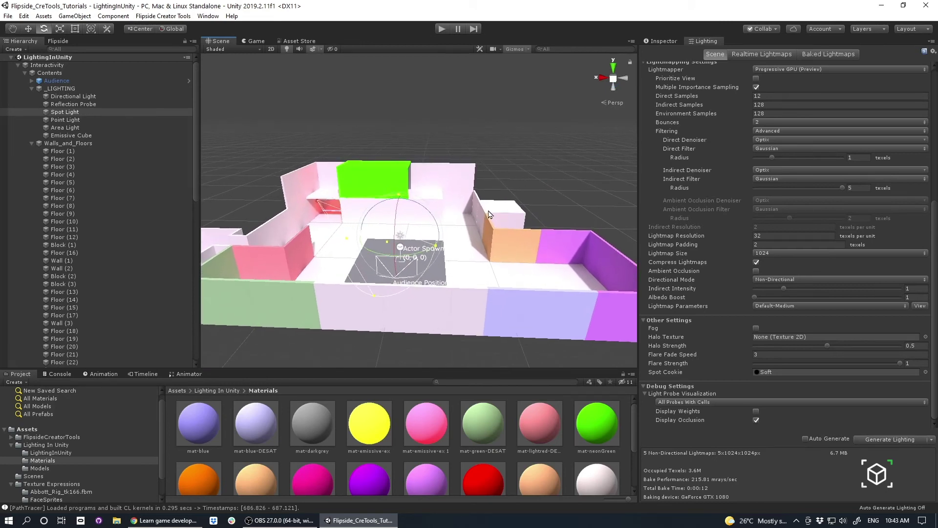
middle_drag(473, 218, 497, 210)
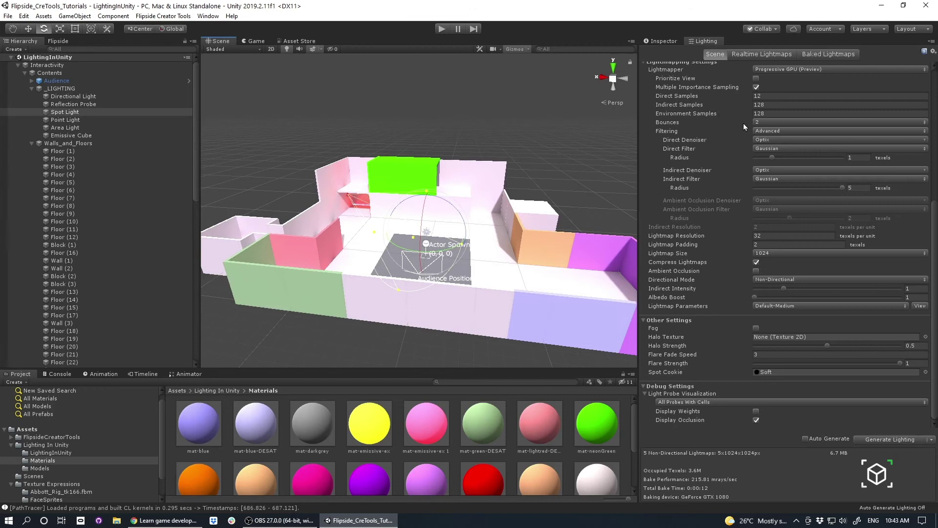
- Review the available Lightmapper options in the Lightmapping Settings, keeping Progressive GPU (Preview)
scroll(789, 122, up, 3)
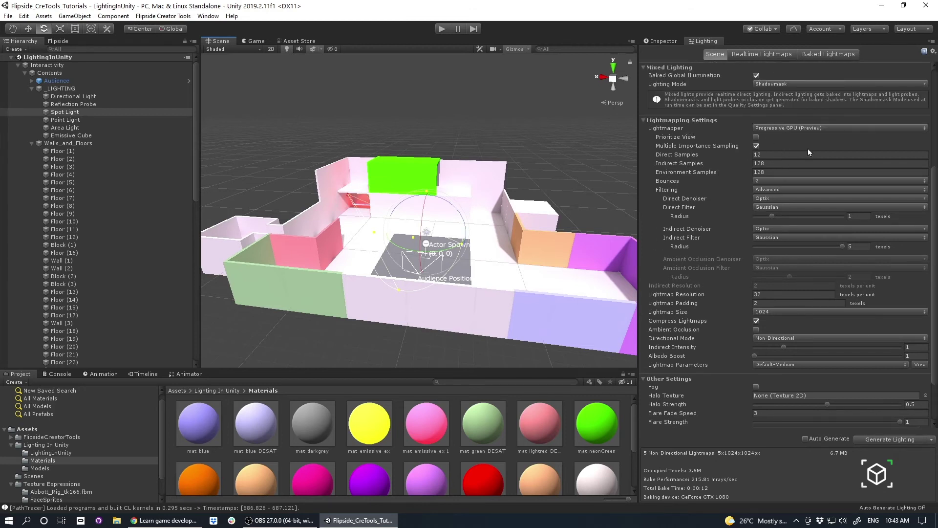
click(790, 128)
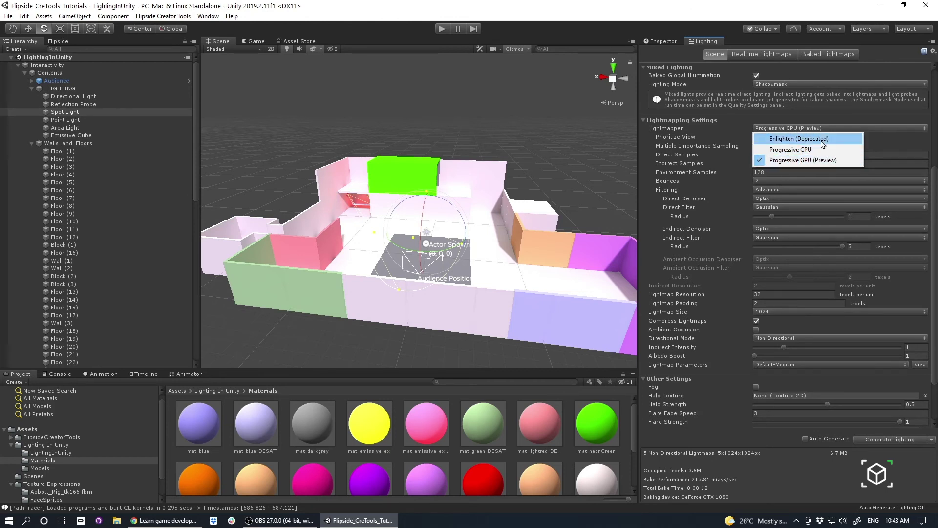
click(503, 198)
- Examine the baked shadows and color bounce around the orange wall up close and from a distance
right_drag(498, 196, 528, 216)
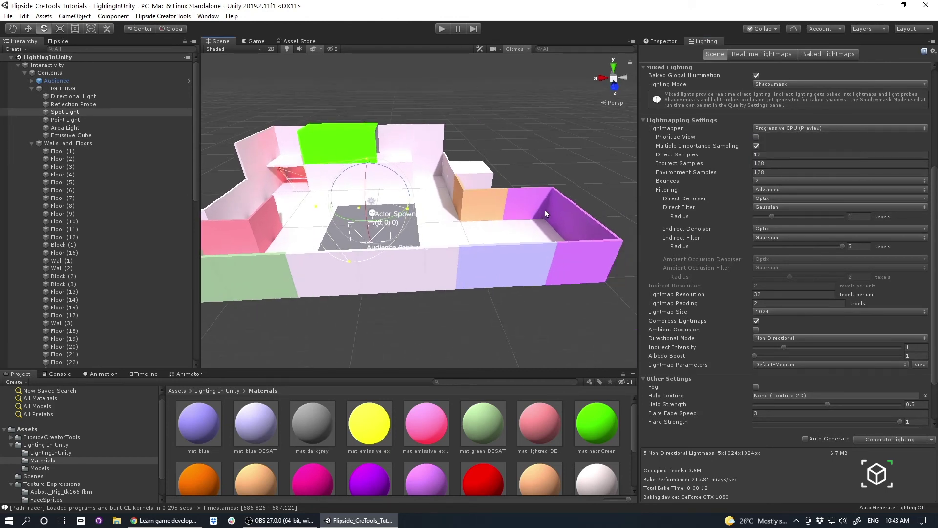
scroll(544, 210, up, 10)
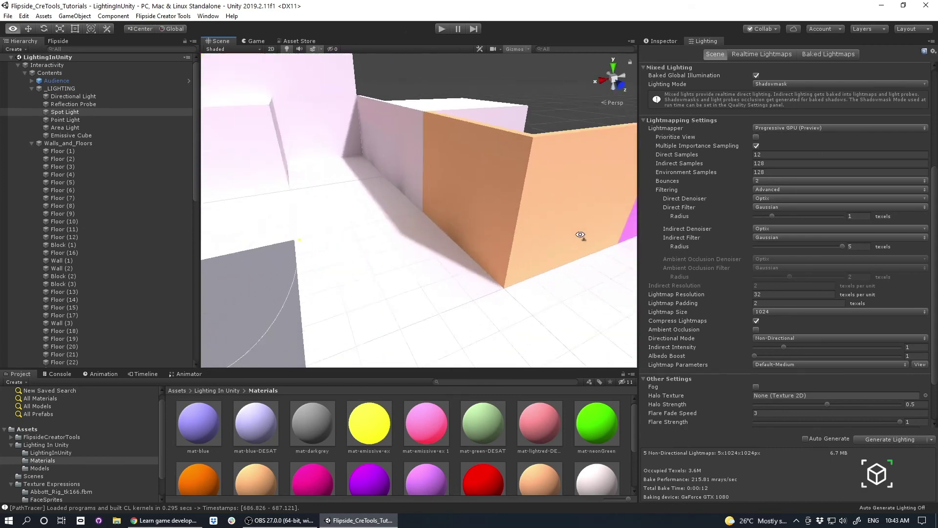
alt+drag(580, 235, 446, 214)
scroll(421, 214, down, 6)
scroll(403, 267, up, 3)
alt+drag(403, 268, 573, 210)
scroll(573, 210, down, 7)
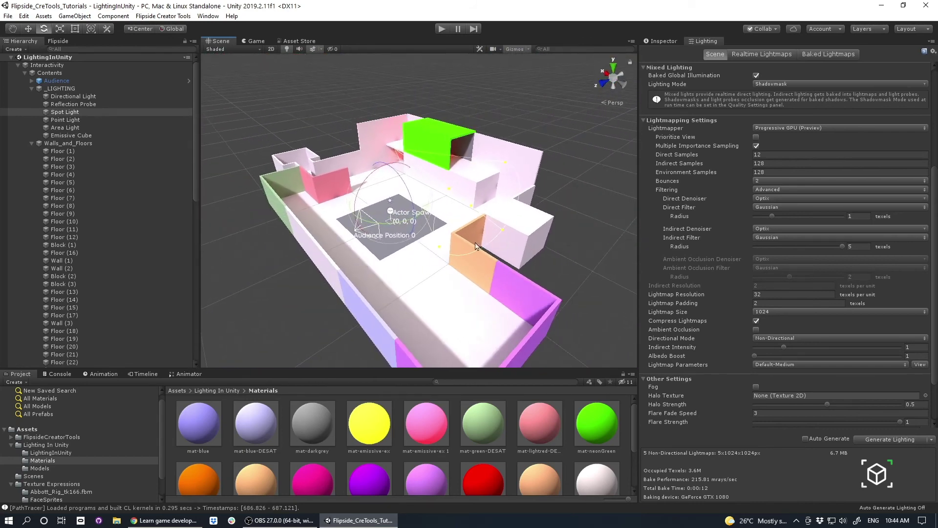
- Deselect the light and view the baked set from the front and toward the red-lit recess
alt+drag(477, 247, 447, 265)
click(310, 282)
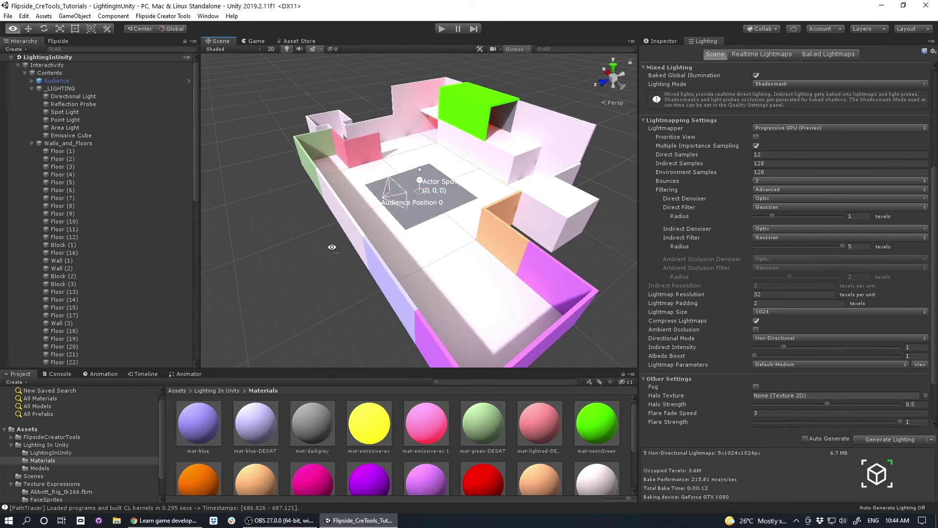
alt+drag(332, 248, 490, 182)
scroll(449, 223, up, 7)
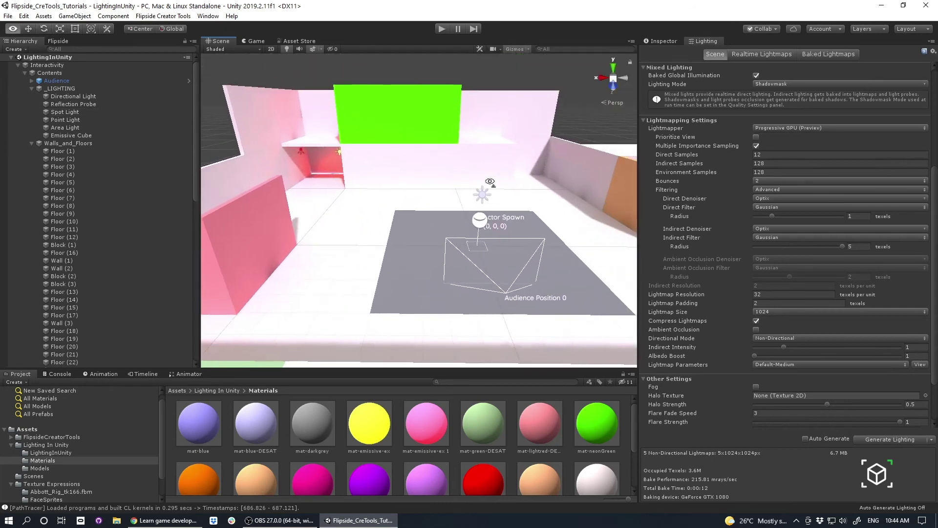
alt+drag(354, 199, 453, 192)
right_drag(454, 192, 428, 223)
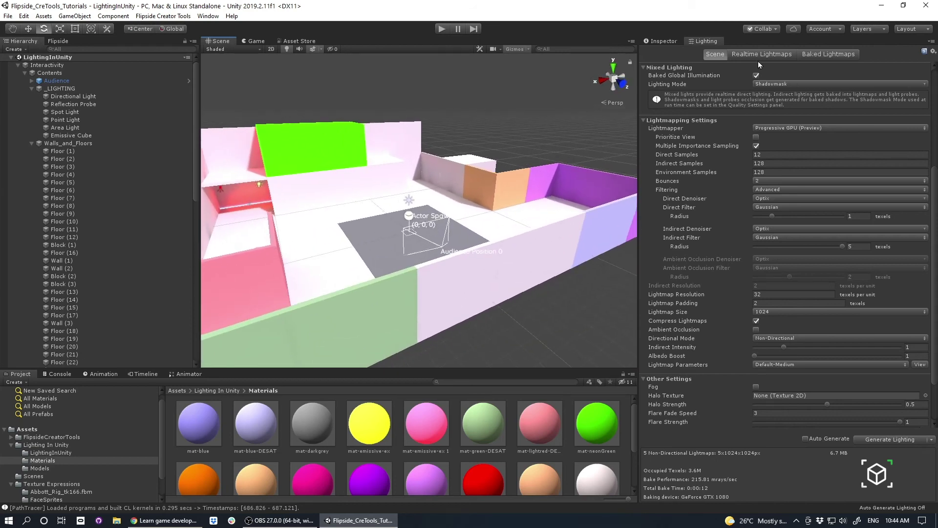
- Open the scene's baked lightmaps and preview the index 0 lightmap beside the set
click(834, 57)
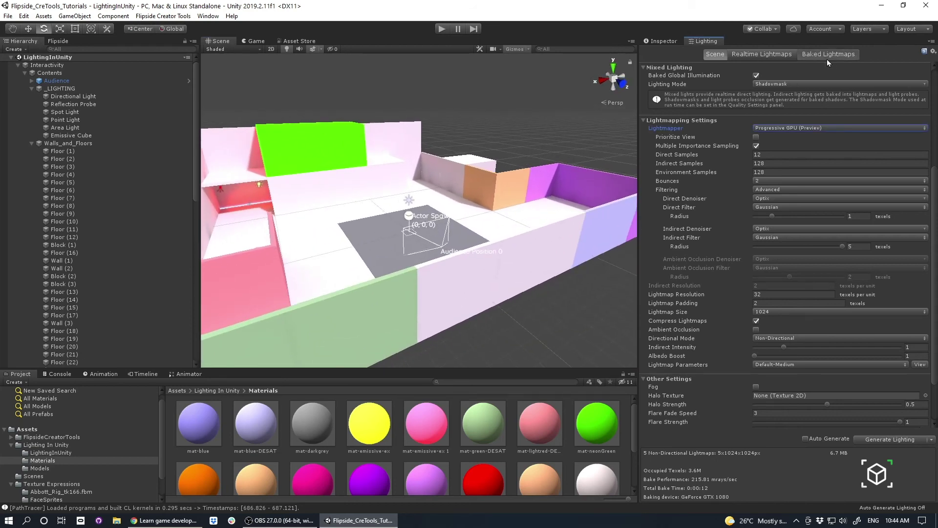
click(827, 54)
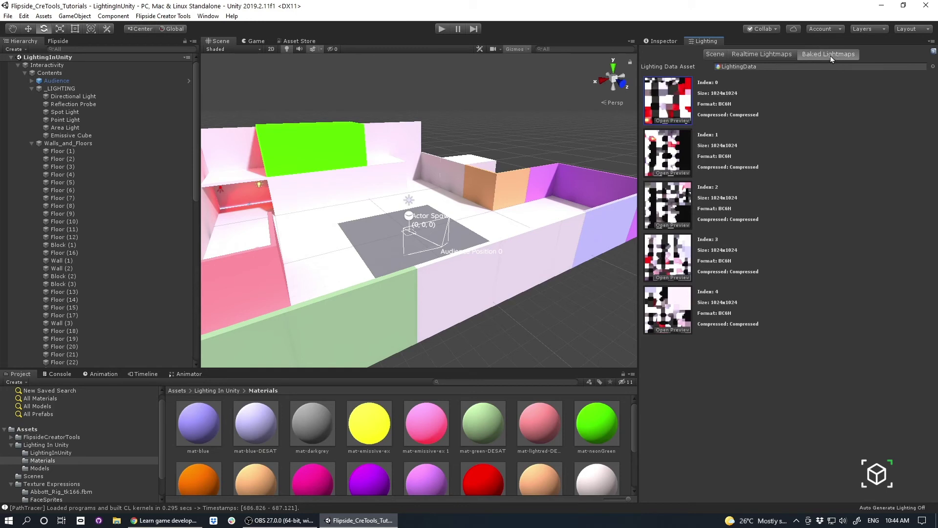
click(667, 121)
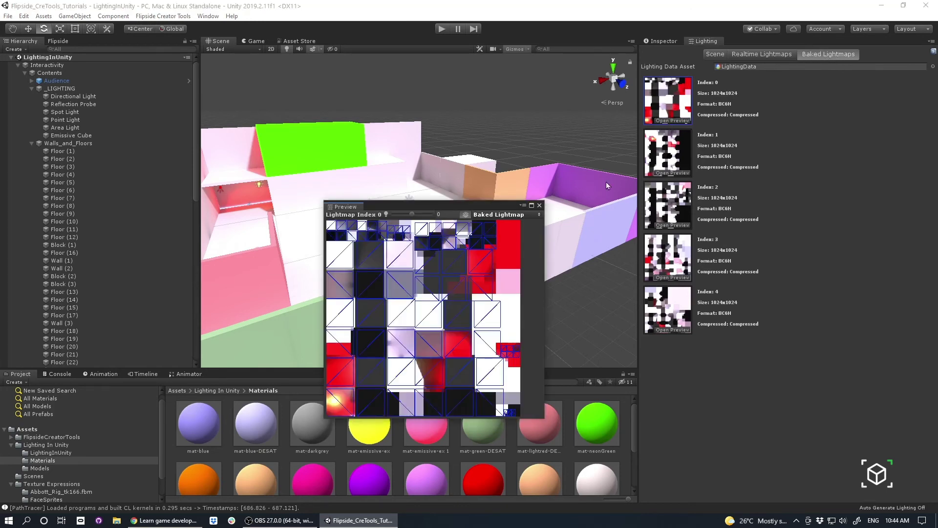
drag(485, 205, 487, 117)
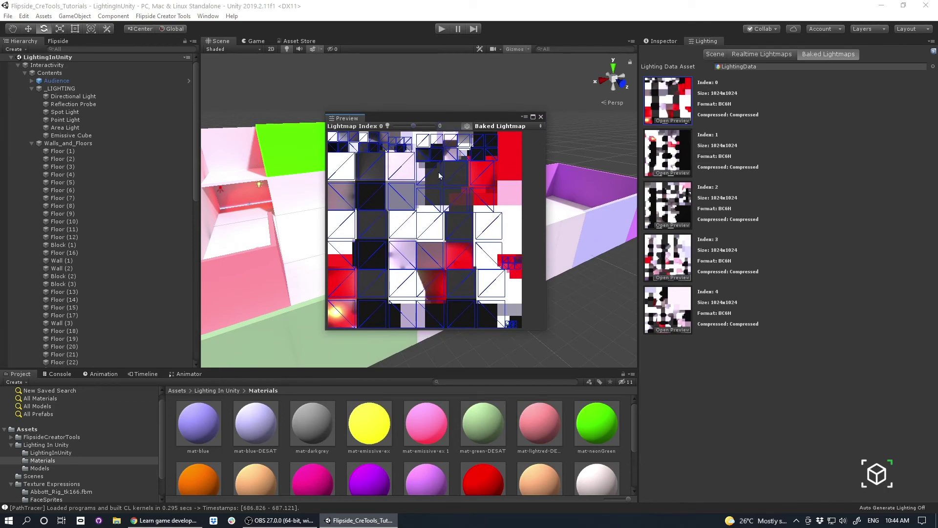
right_drag(284, 185, 227, 200)
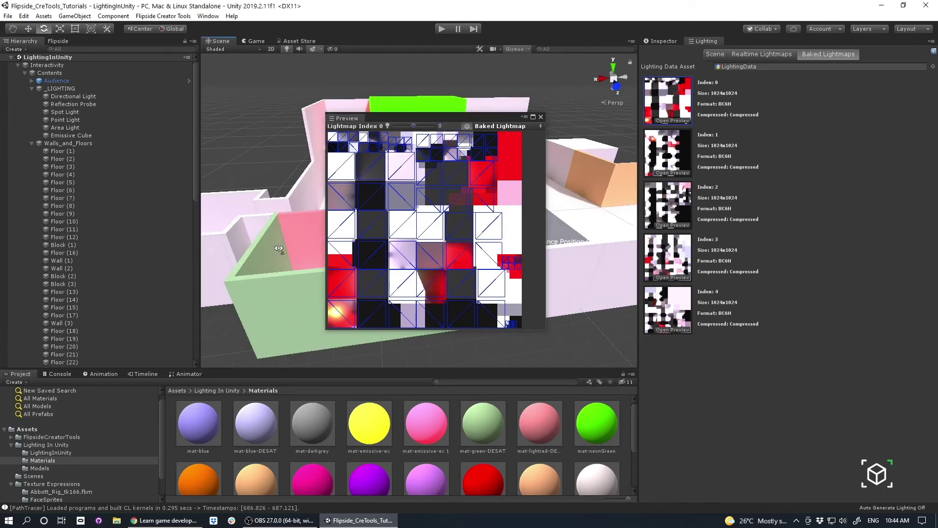
alt+drag(278, 249, 268, 205)
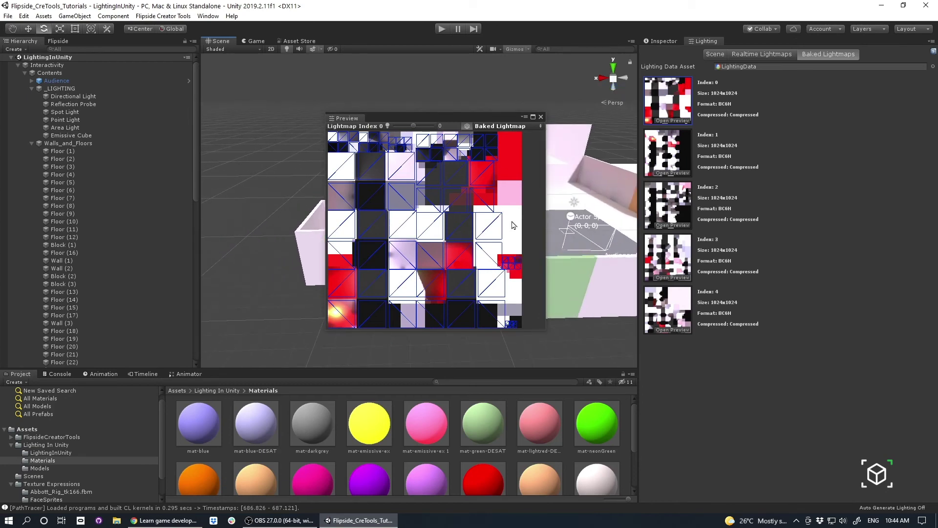
click(540, 116)
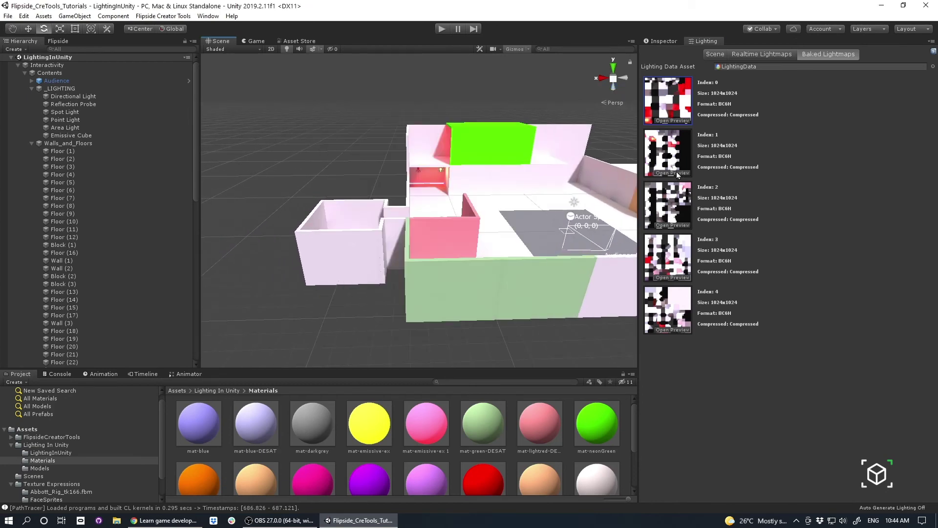
- Preview the baked lightmaps at index 1 and index 2, closing each preview
click(673, 172)
click(540, 117)
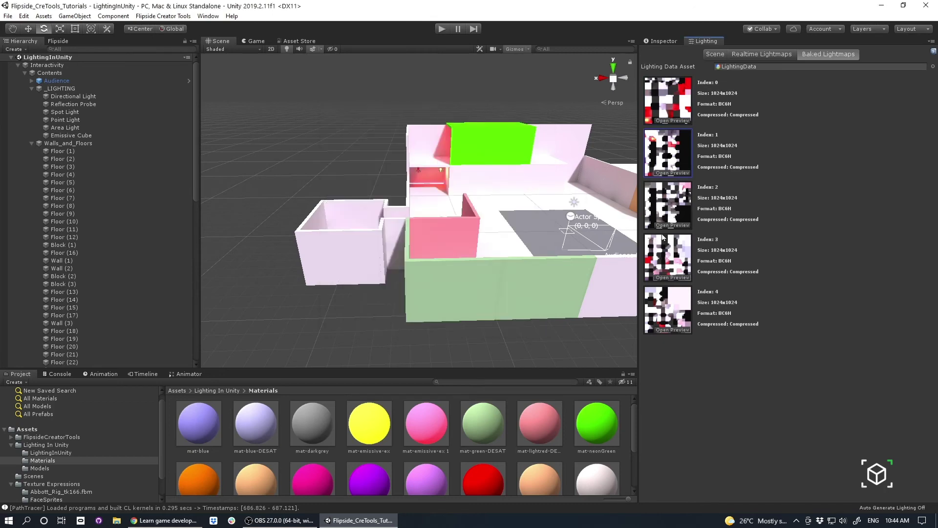
click(658, 226)
click(540, 117)
- Select Wall (9) behind the pink wall and examine its area in the baked lightmap preview
right_drag(454, 176, 401, 205)
key(w)
click(409, 163)
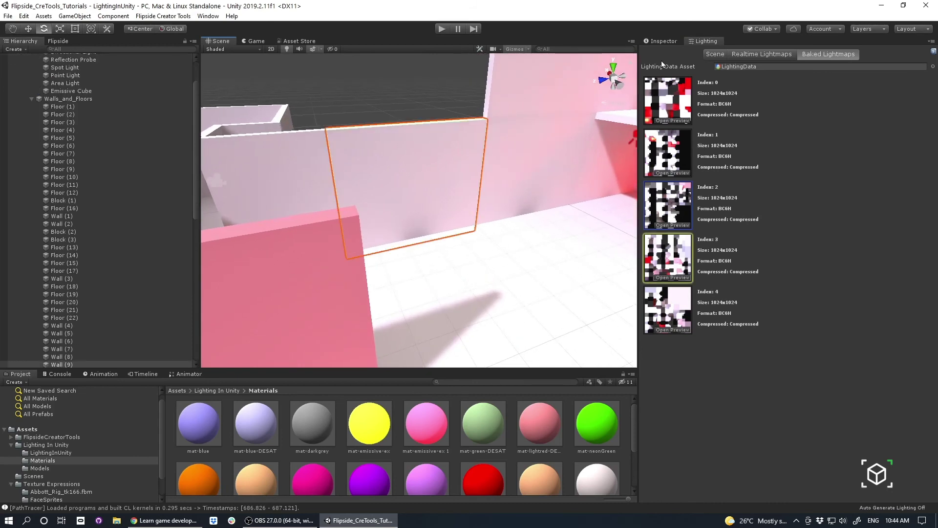
click(663, 42)
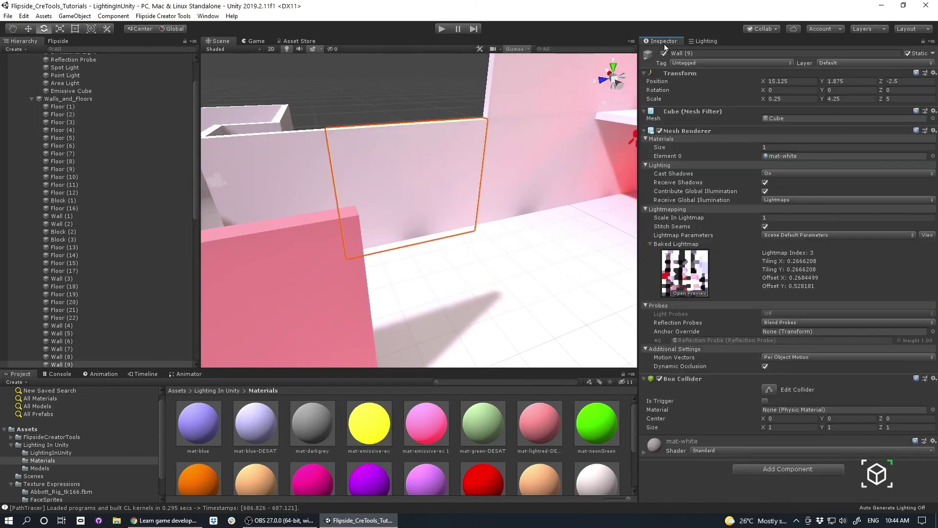
click(650, 244)
click(650, 244)
click(690, 293)
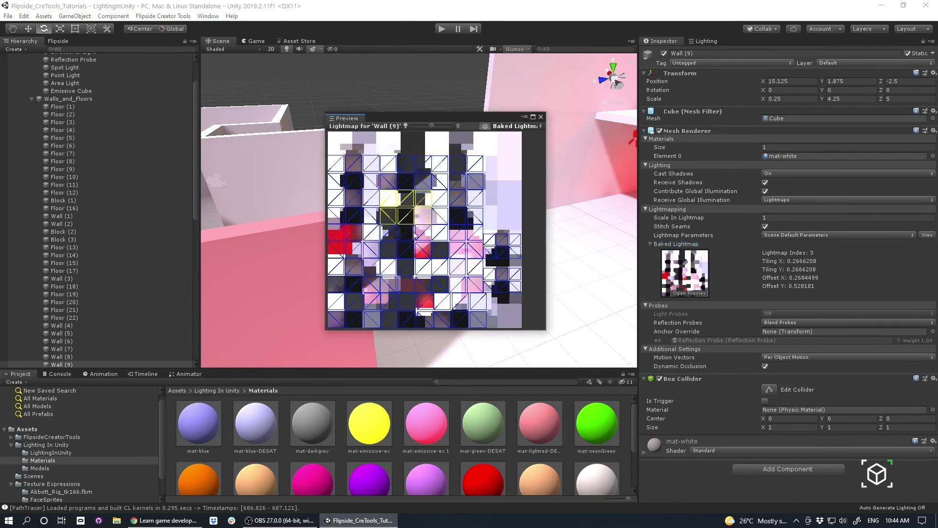
scroll(415, 236, up, 2)
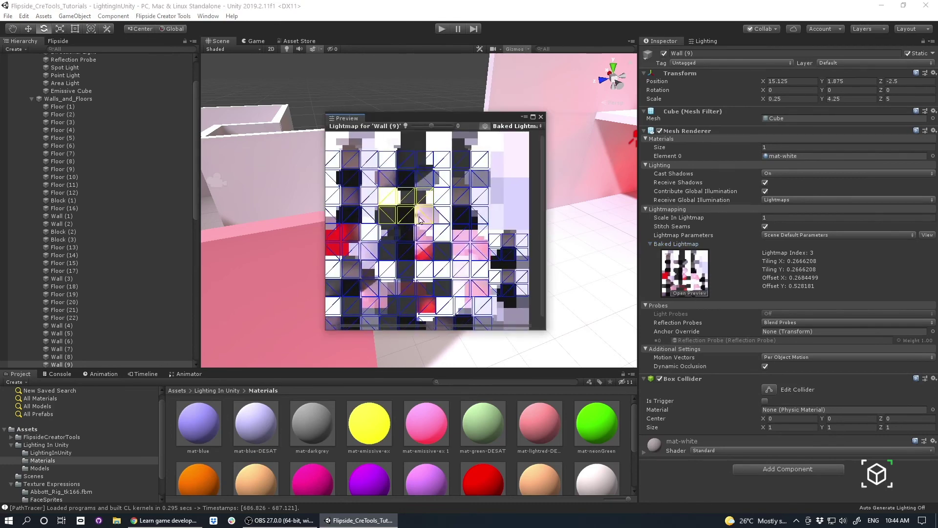
scroll(404, 216, up, 2)
scroll(401, 219, down, 1)
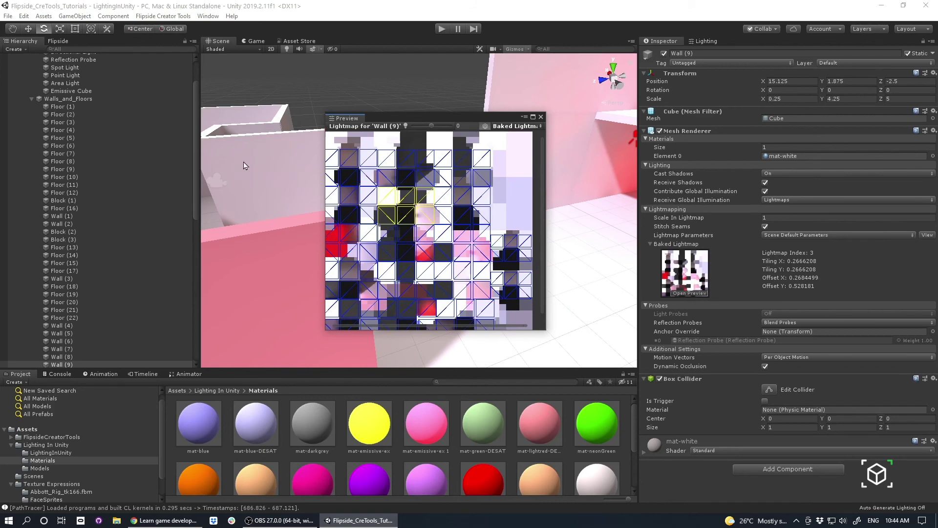
- Examine the area of Wall (9) more closely in the lightmap preview alongside the wall, and close the preview
drag(413, 120, 605, 118)
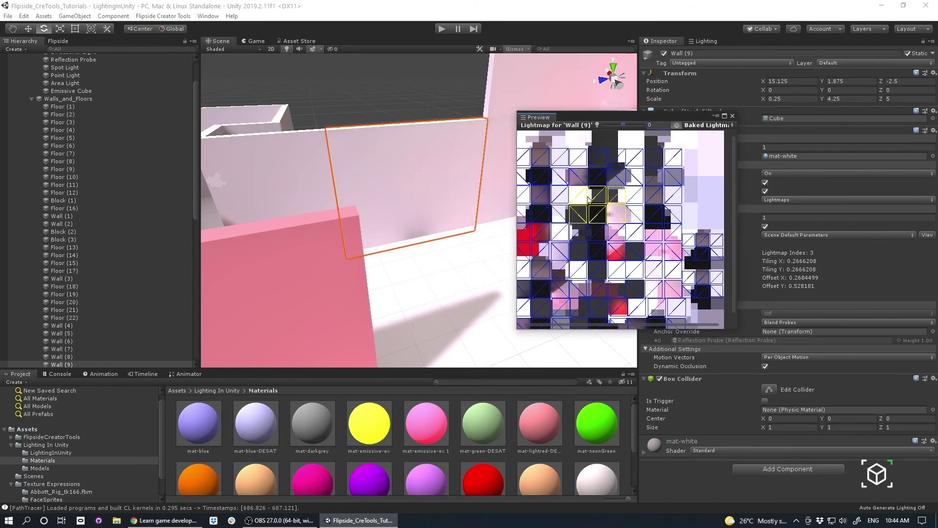
scroll(633, 225, up, 2)
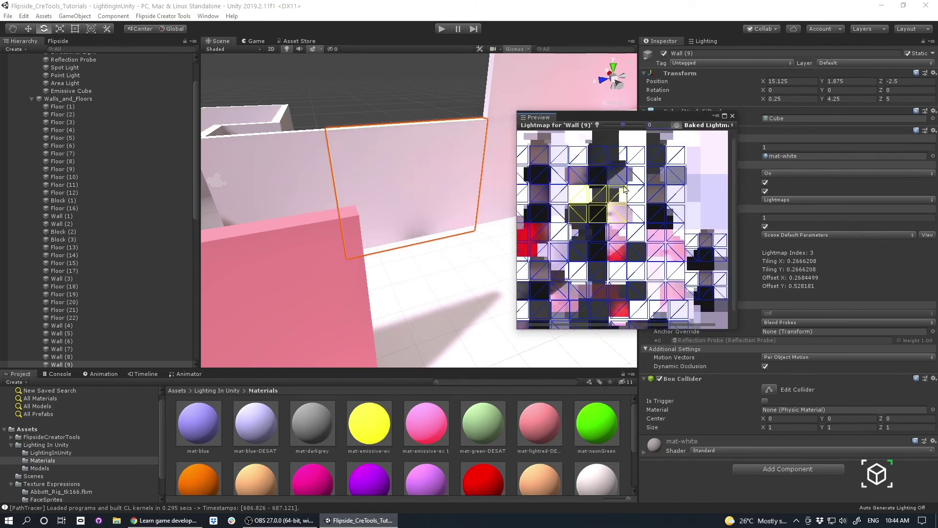
scroll(644, 196, up, 2)
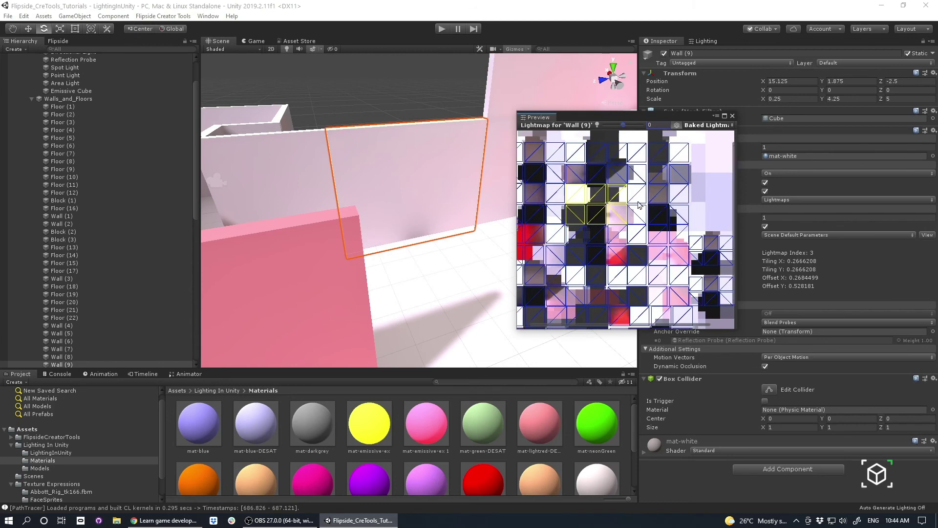
click(732, 117)
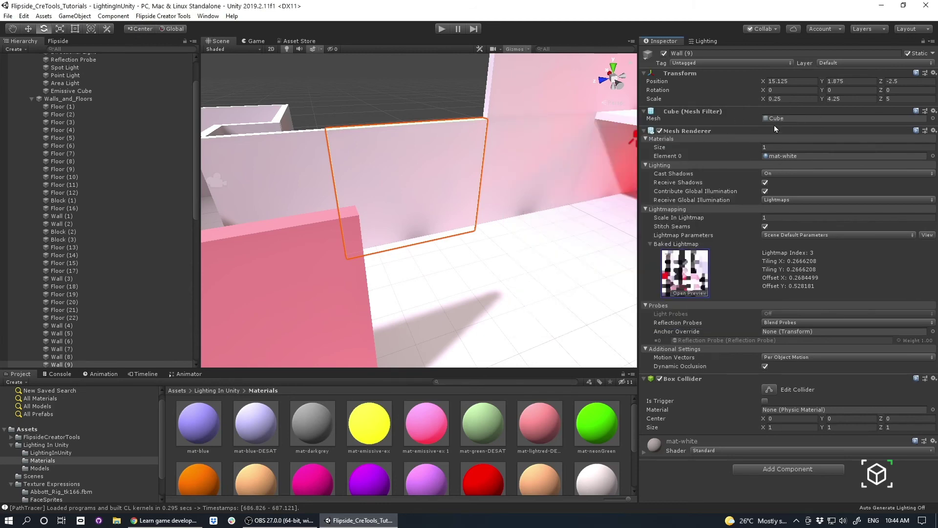
- Open the Models folder inside Lighting In Unity and expand the FlipCube model to expose its mesh
click(236, 391)
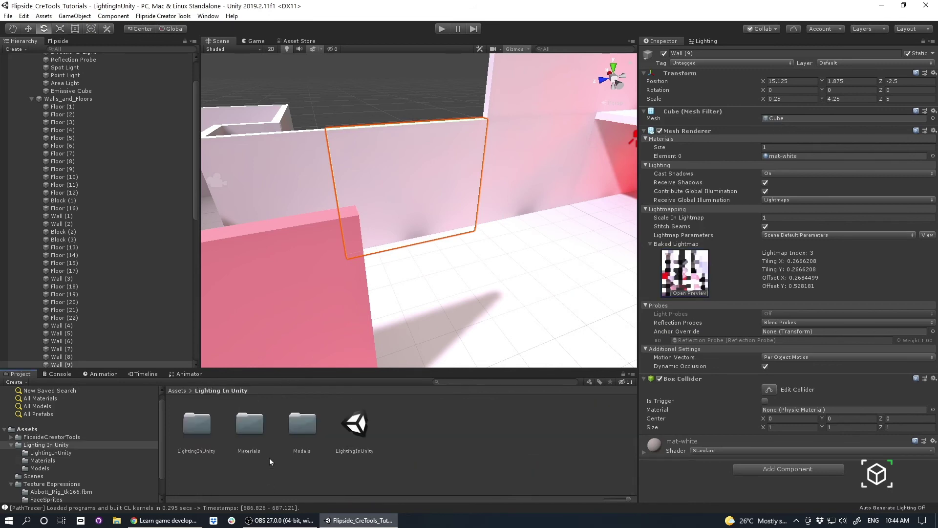
right_drag(383, 214, 460, 227)
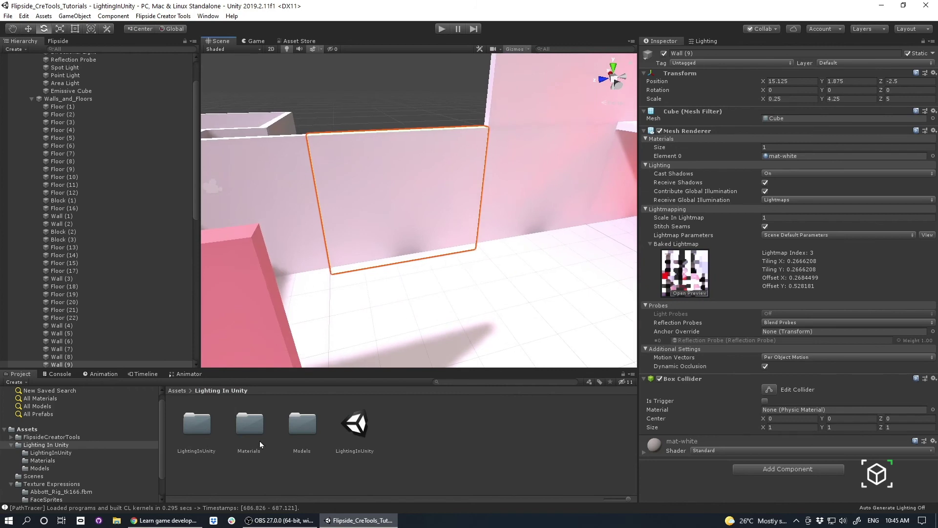
double_click(299, 424)
click(203, 439)
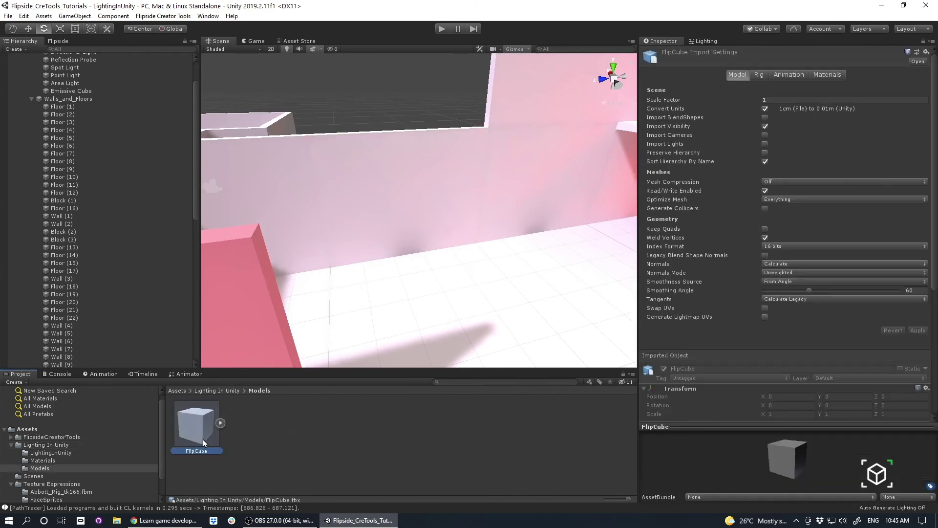
click(221, 423)
- Replace the mesh of Wall (9) with Flip_Cube and look over the wall from inside the set
click(377, 213)
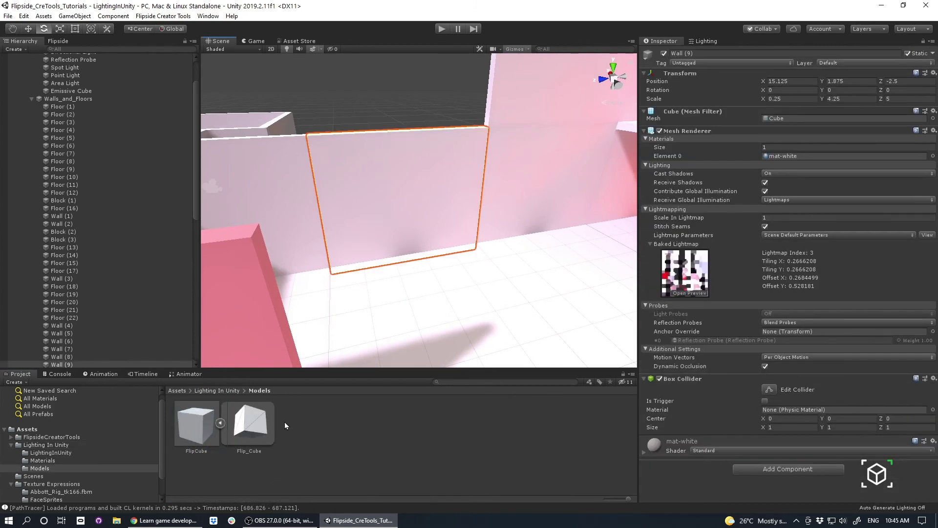
drag(252, 429, 727, 152)
drag(777, 124, 784, 121)
right_drag(533, 223, 553, 216)
click(484, 180)
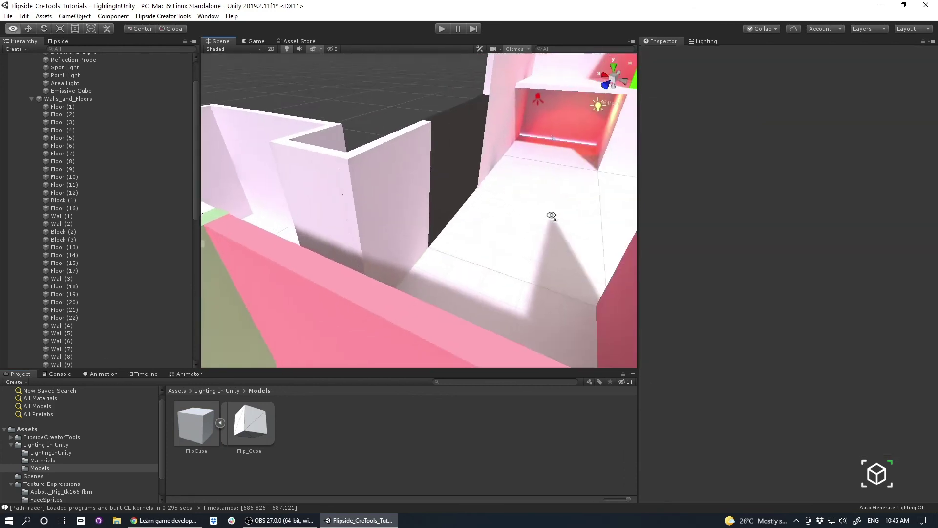
scroll(553, 216, down, 6)
scroll(477, 196, up, 5)
- Enable Generate Lightmap UVs in the FlipCube model's import settings and apply the change
click(244, 415)
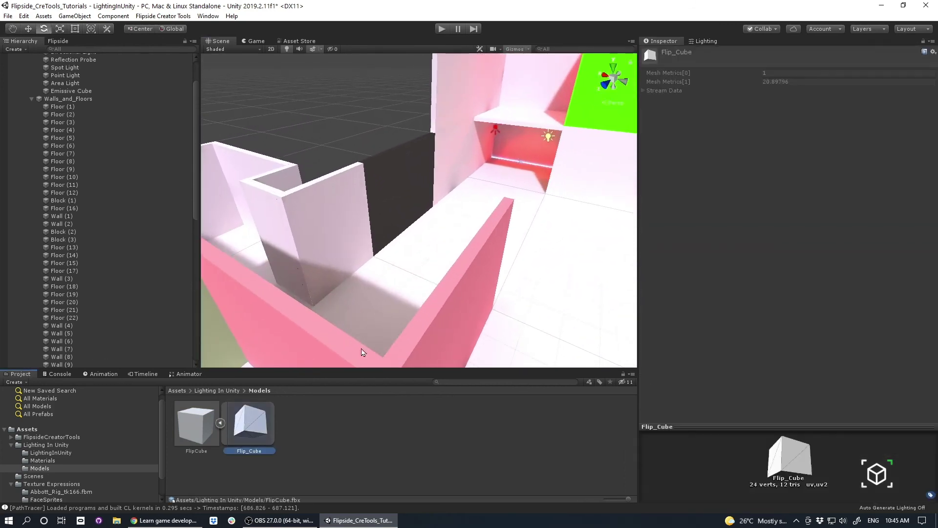
click(197, 428)
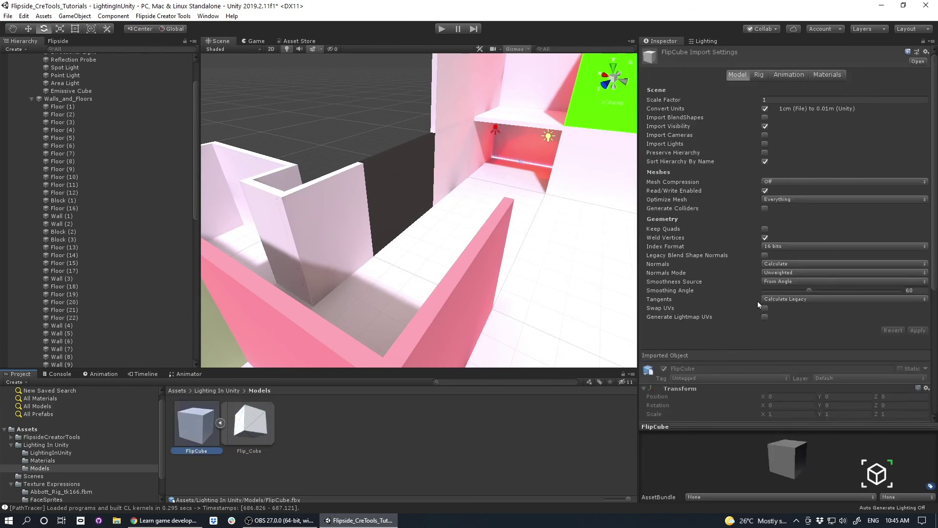
click(765, 317)
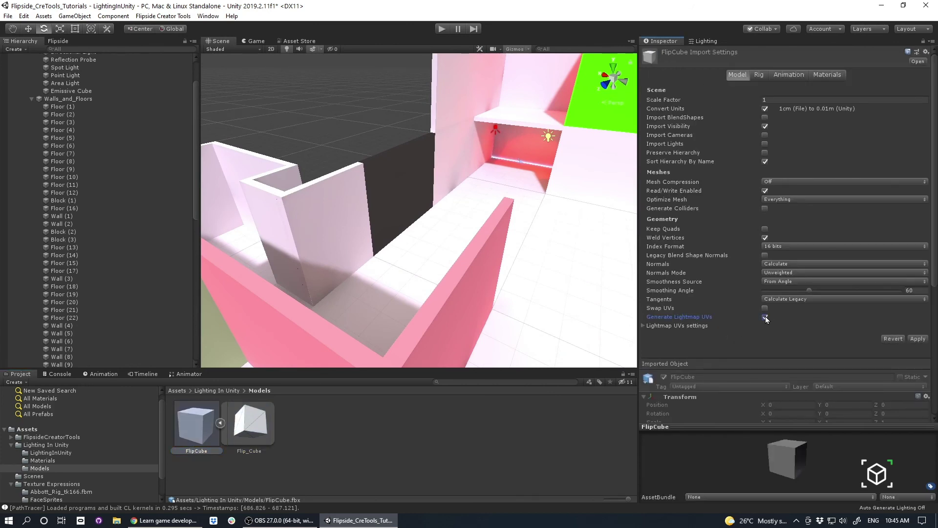
click(919, 340)
- Select Wall (9) and inspect its replaced mesh from outside and inside the set
scroll(489, 259, down, 5)
alt+drag(503, 256, 562, 252)
scroll(528, 246, down, 6)
click(434, 233)
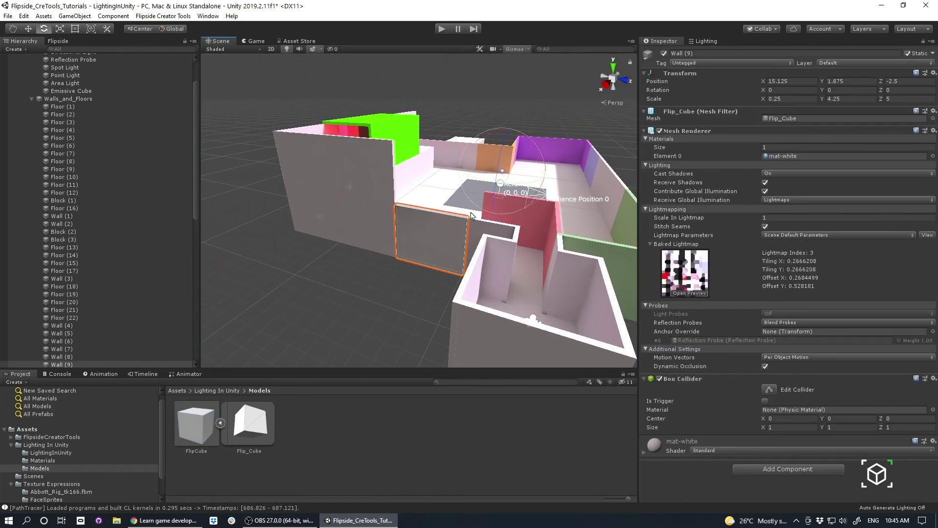
scroll(470, 216, up, 4)
middle_drag(470, 215, 404, 119)
alt+drag(447, 241, 389, 247)
scroll(479, 258, up, 2)
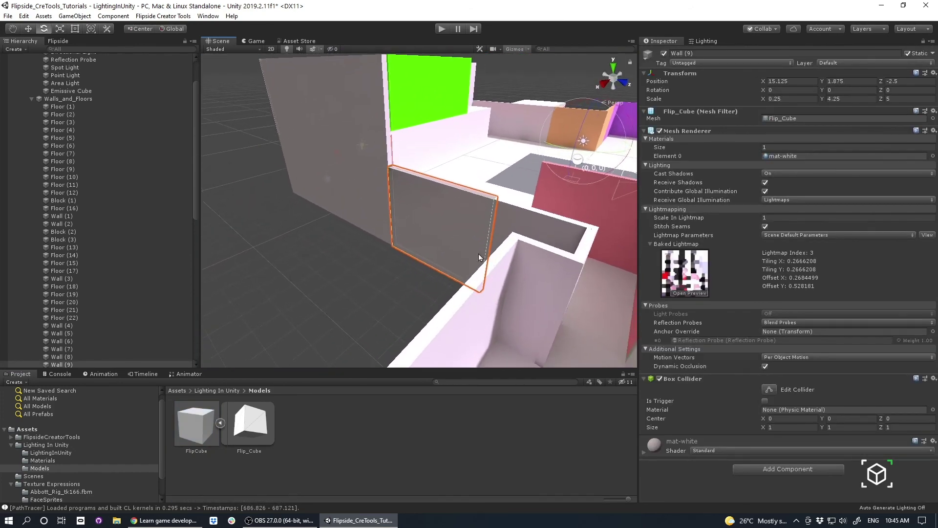
alt+drag(479, 257, 437, 227)
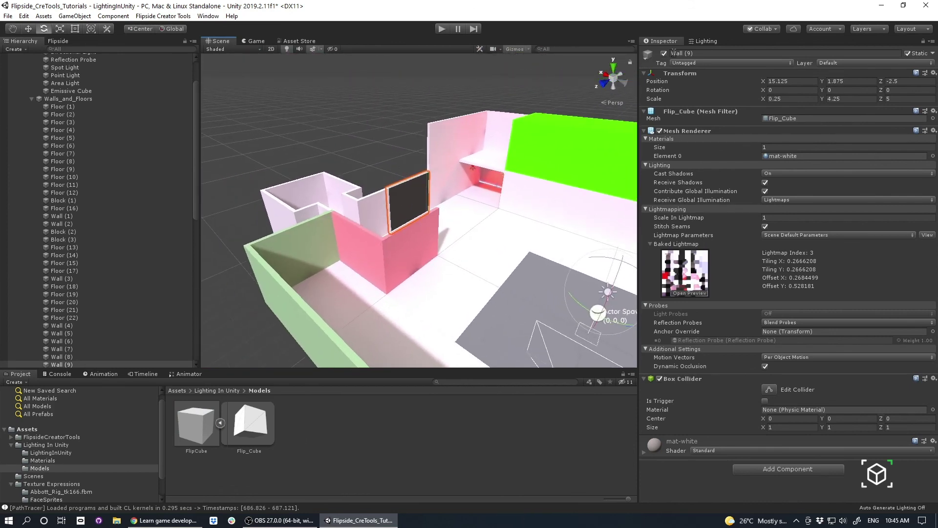
- Examine the area of Wall (9) in its baked lightmap preview against the close-up wall, and close the preview
click(696, 40)
click(669, 42)
click(682, 296)
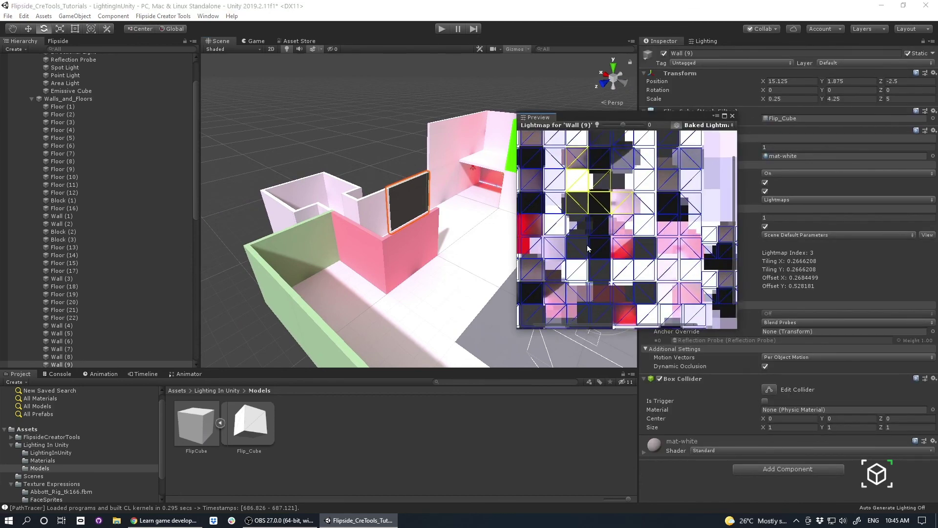
scroll(587, 245, up, 5)
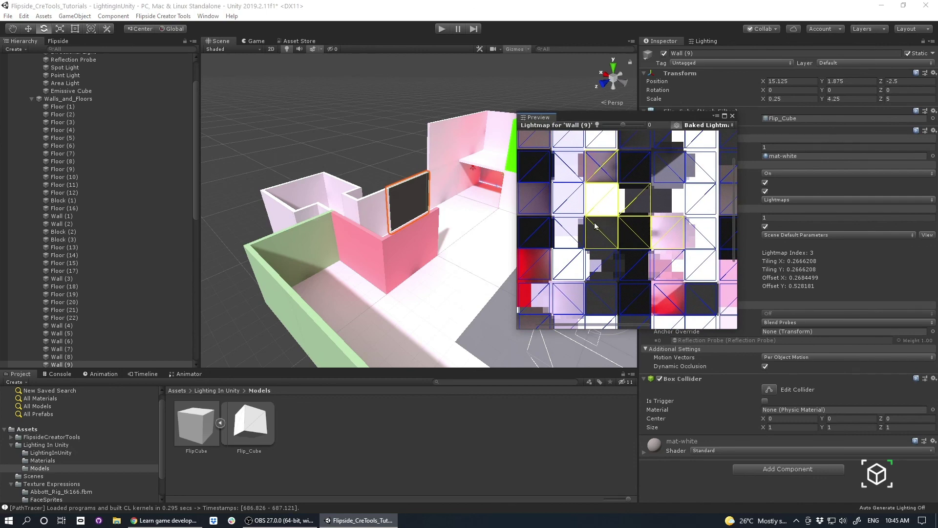
key(f)
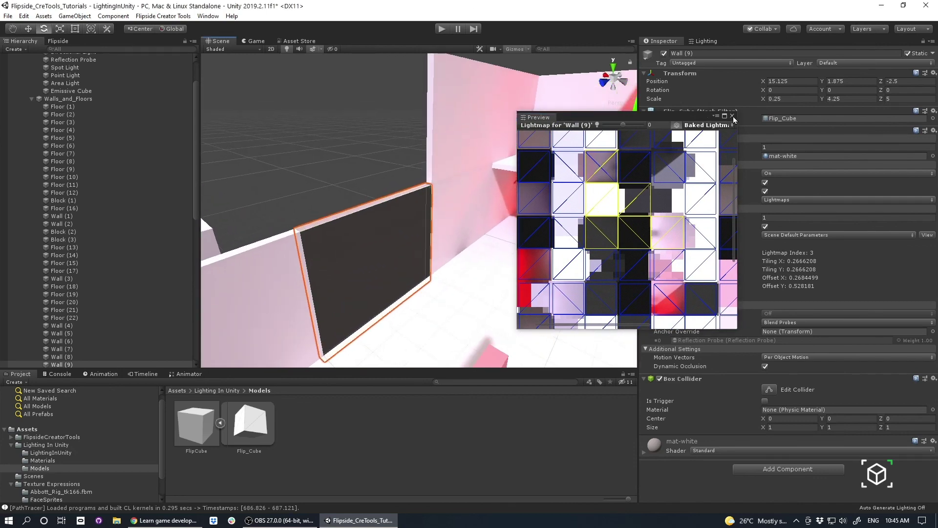
click(733, 117)
- Collapse the FlipCube model and generate the lighting again from the scene lighting settings
scroll(588, 201, down, 8)
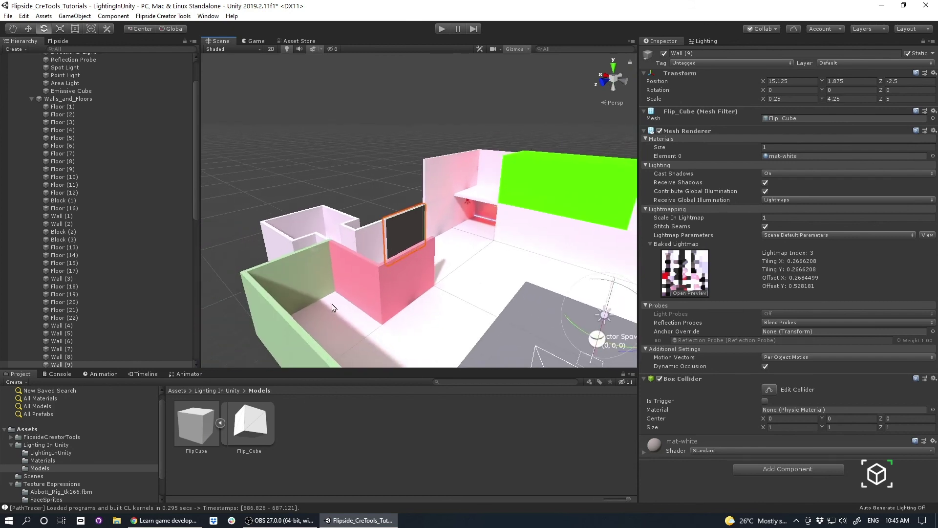
click(220, 422)
click(706, 41)
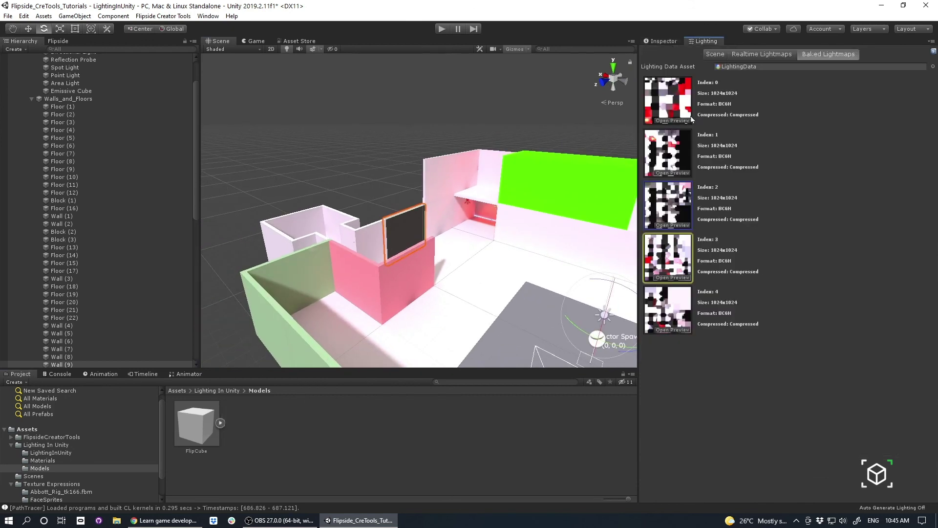
click(760, 56)
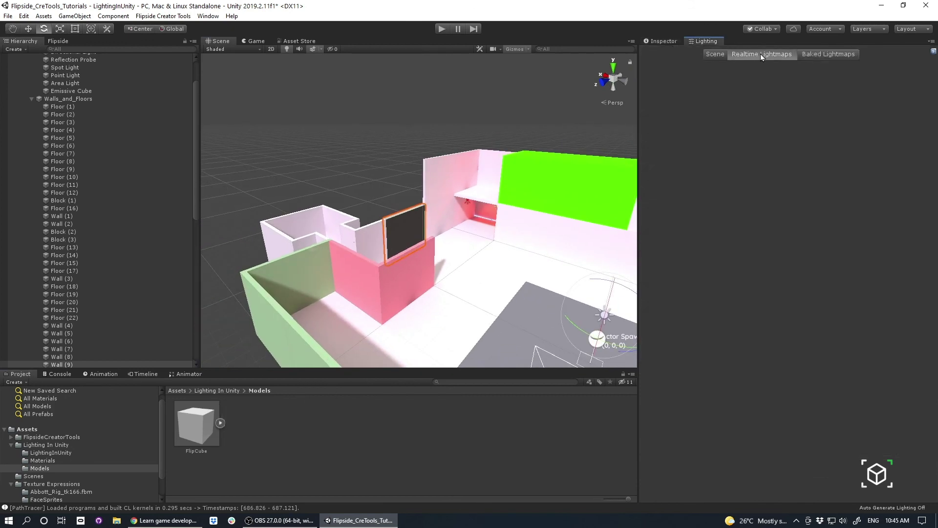
click(714, 54)
click(894, 440)
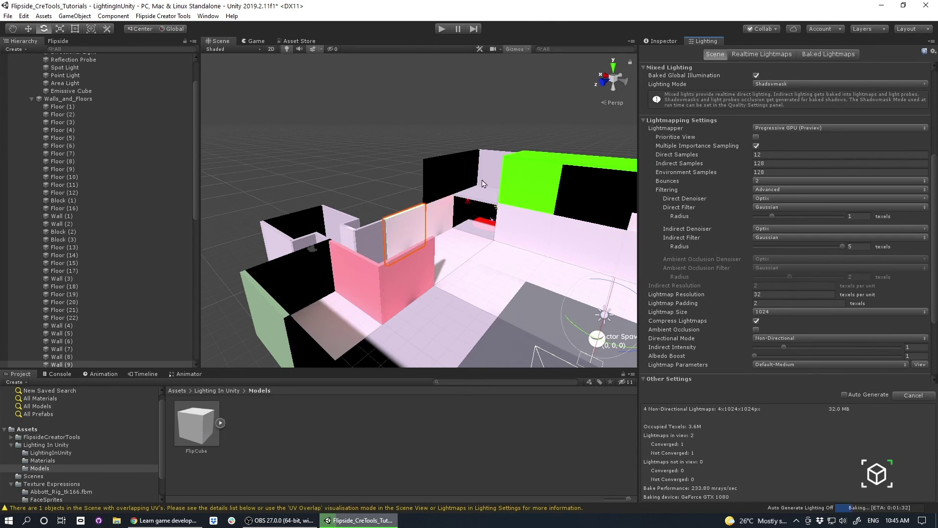
- Inspect the wall row and the whole set during the rebake, and review the scene's lighting settings
key(w)
right_drag(389, 202, 469, 243)
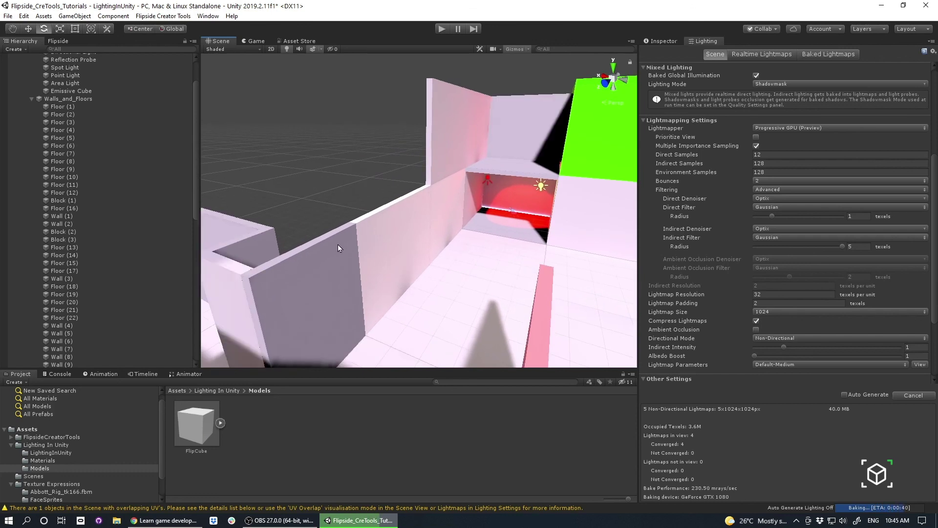
right_drag(418, 195, 557, 266)
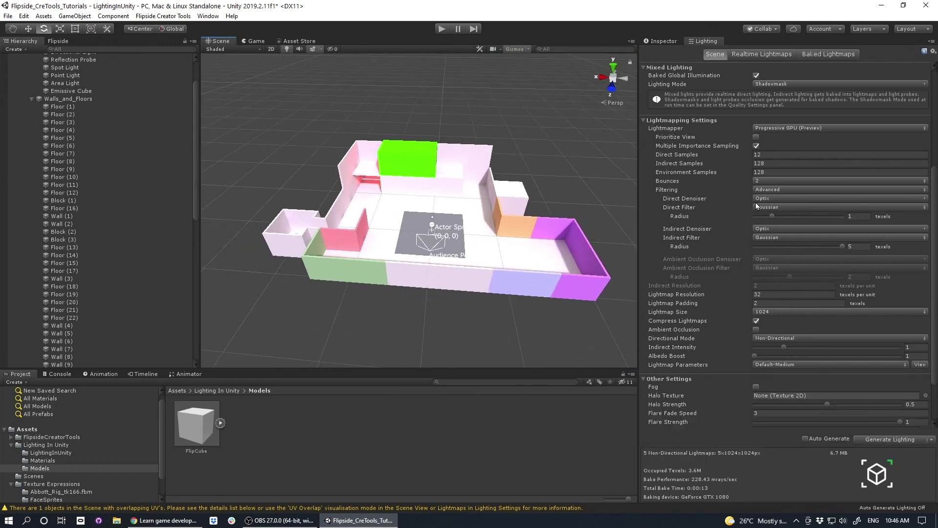
scroll(741, 220, up, 1)
scroll(740, 221, up, 6)
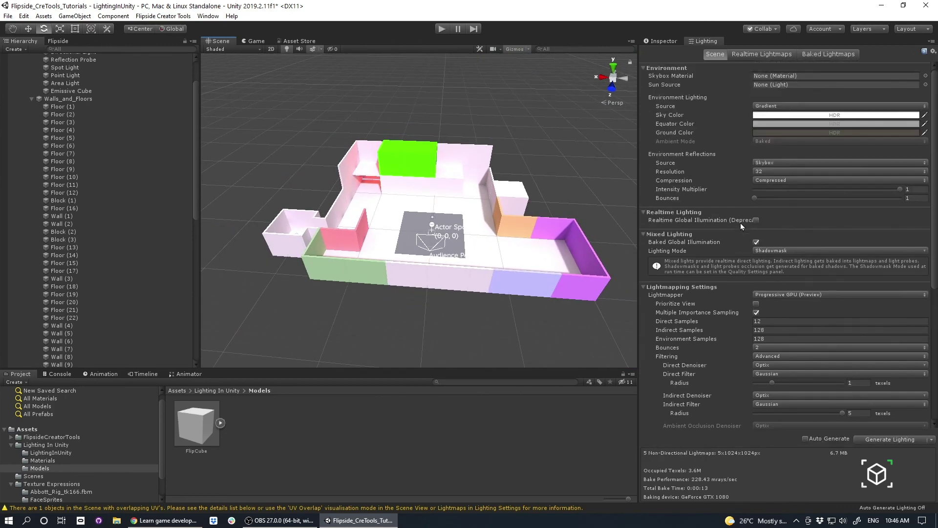
scroll(740, 223, down, 10)
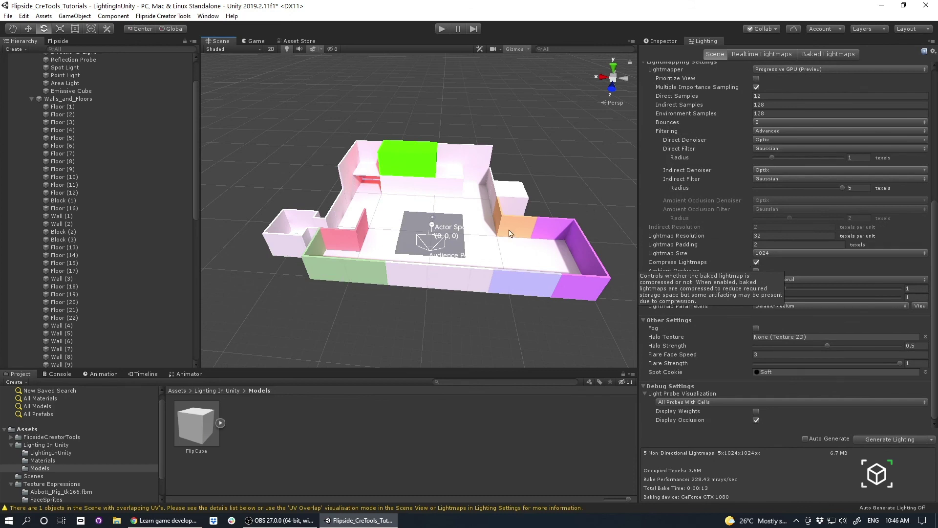
- Fly around the rebaked set and view its walls and floors from the front and the corner
key(w)
right_drag(493, 235, 494, 154)
key(s)
right_drag(487, 261, 424, 205)
key(w)
key(a)
alt+drag(424, 205, 545, 258)
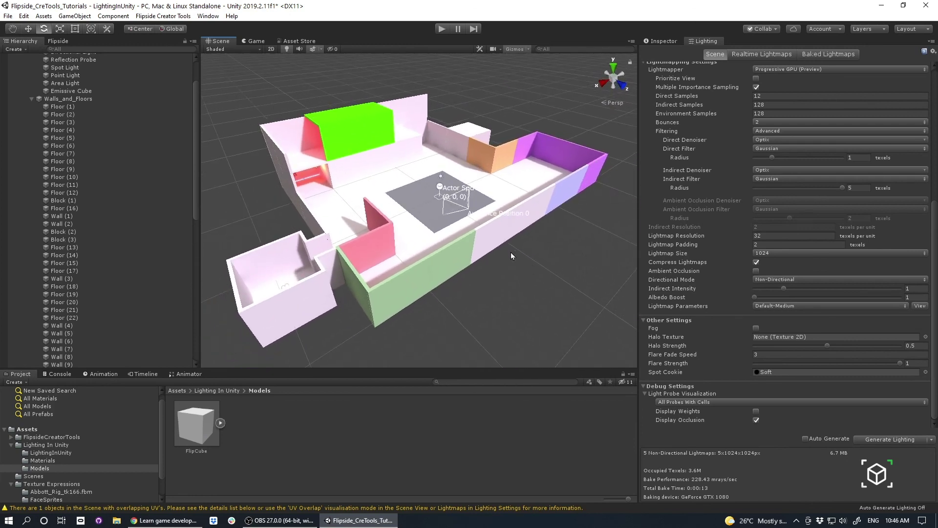
key(w)
right_drag(508, 252, 496, 185)
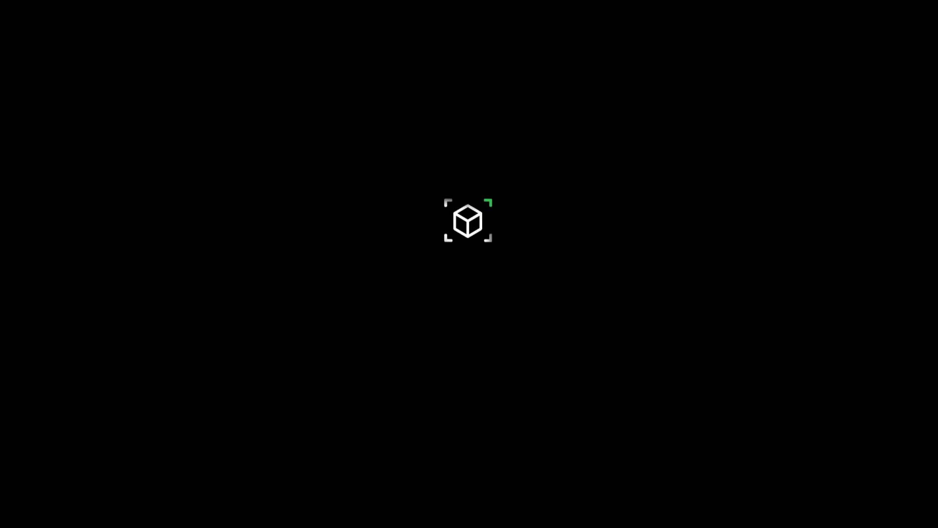